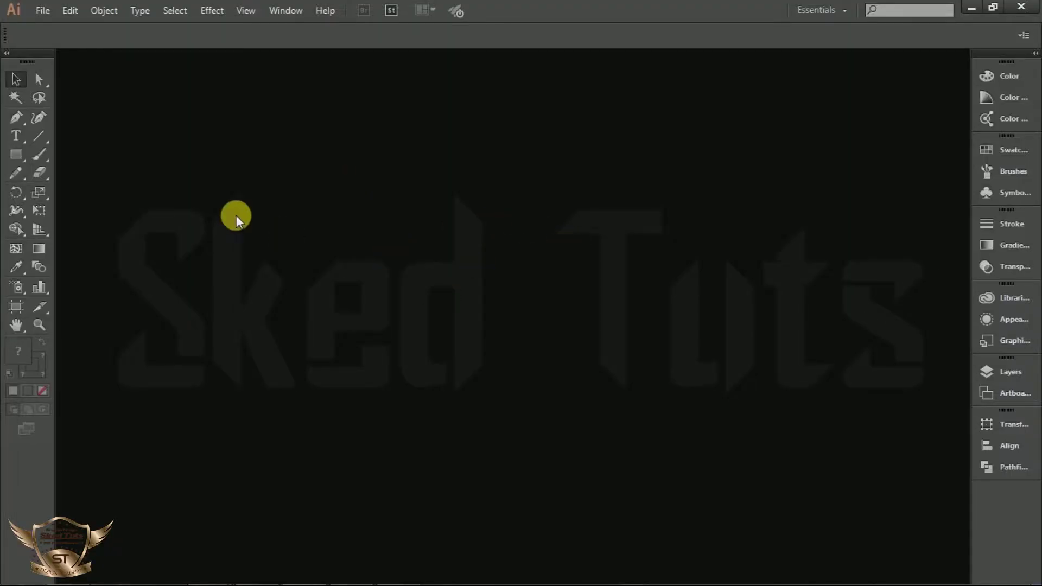
# Step: Start a new document named BG_CARD-1 with two artboards and its units set to inches
pyautogui.click(43, 11)
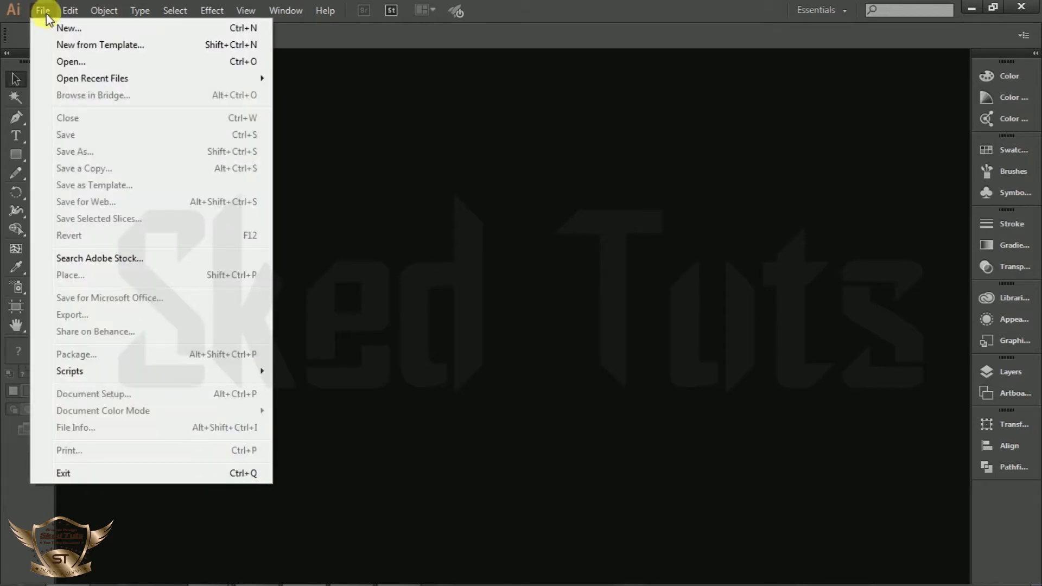
pyautogui.click(55, 26)
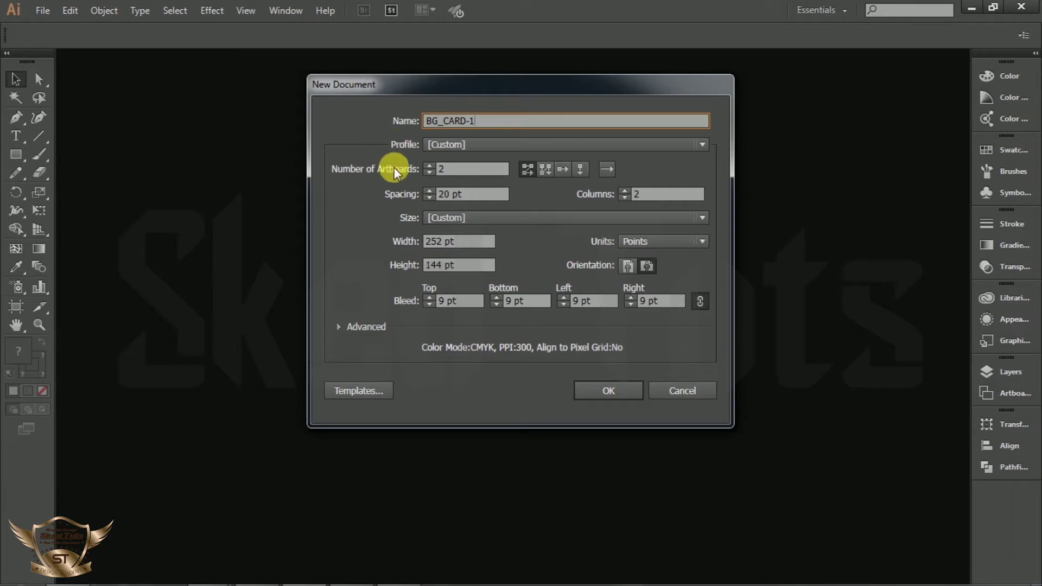
pyautogui.click(429, 173)
pyautogui.click(430, 166)
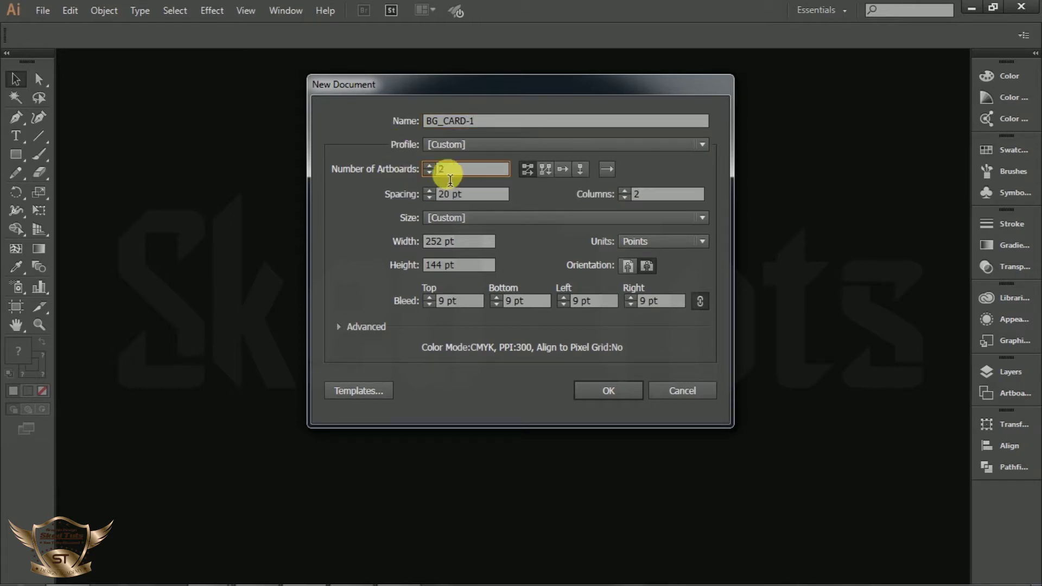
pyautogui.click(681, 244)
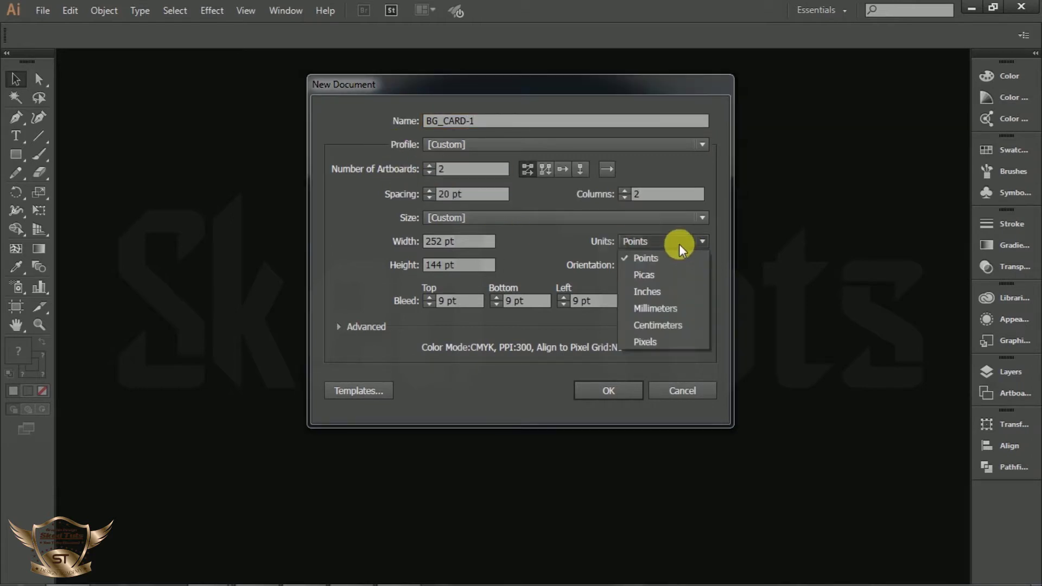
pyautogui.click(666, 290)
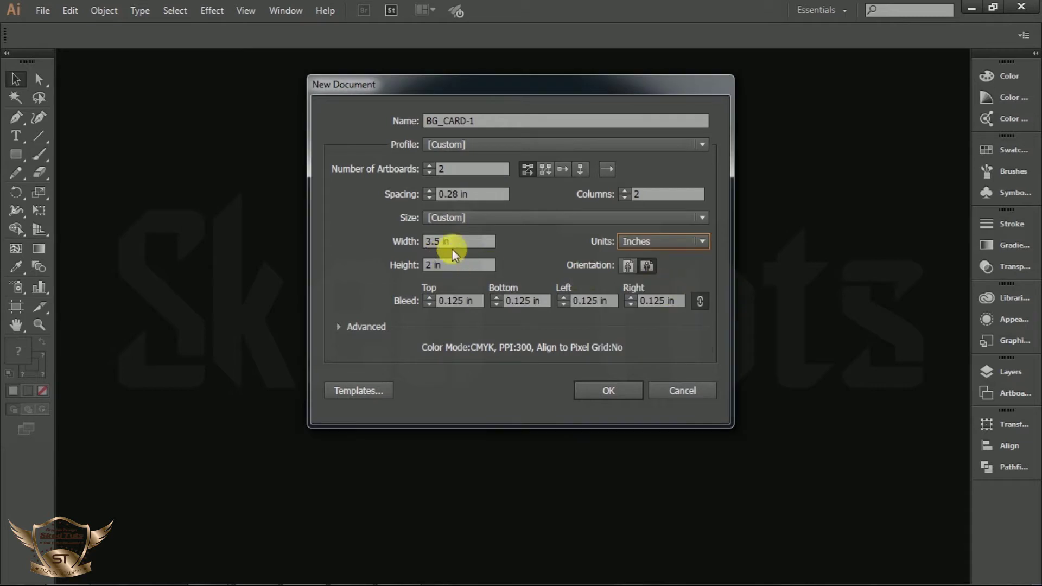
# Step: Create the document with a width of 3.5 in, a height of 2 in and a 0.125 in bleed on every side
pyautogui.moveTo(459, 245); pyautogui.dragTo(407, 239)
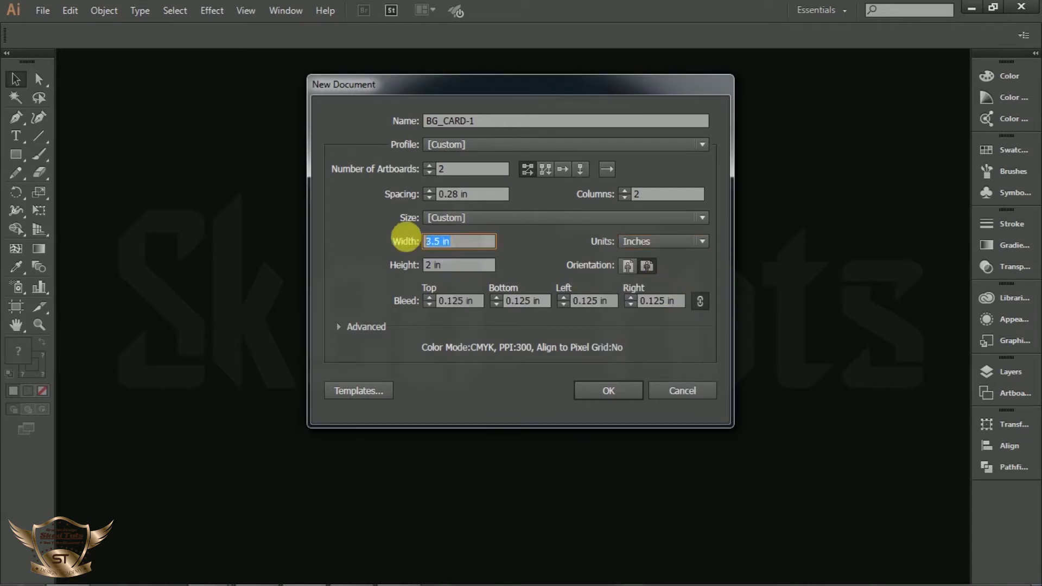
pyautogui.moveTo(449, 268); pyautogui.dragTo(397, 265)
pyautogui.click(462, 267)
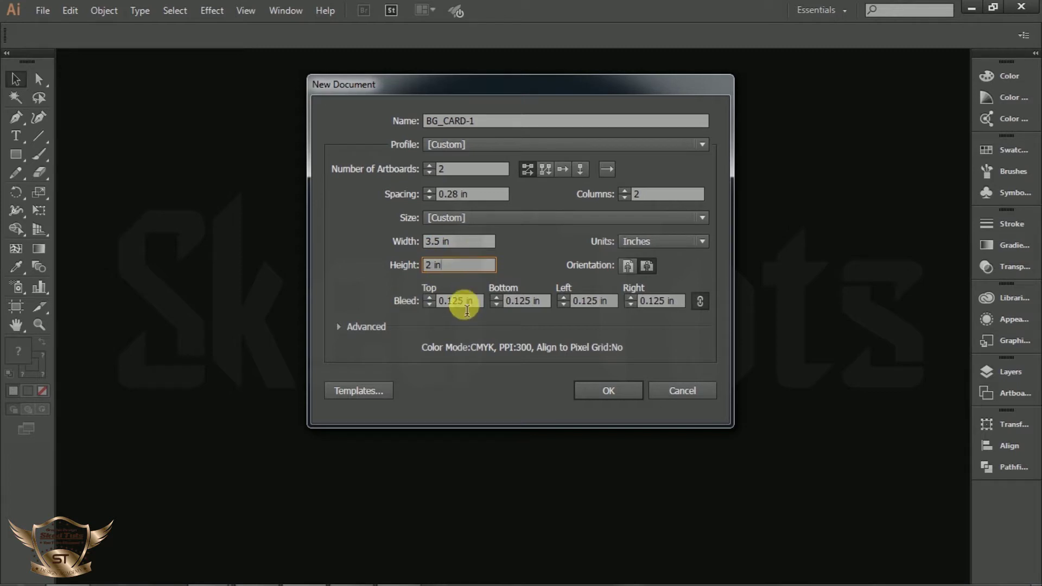
pyautogui.click(517, 304)
pyautogui.click(591, 304)
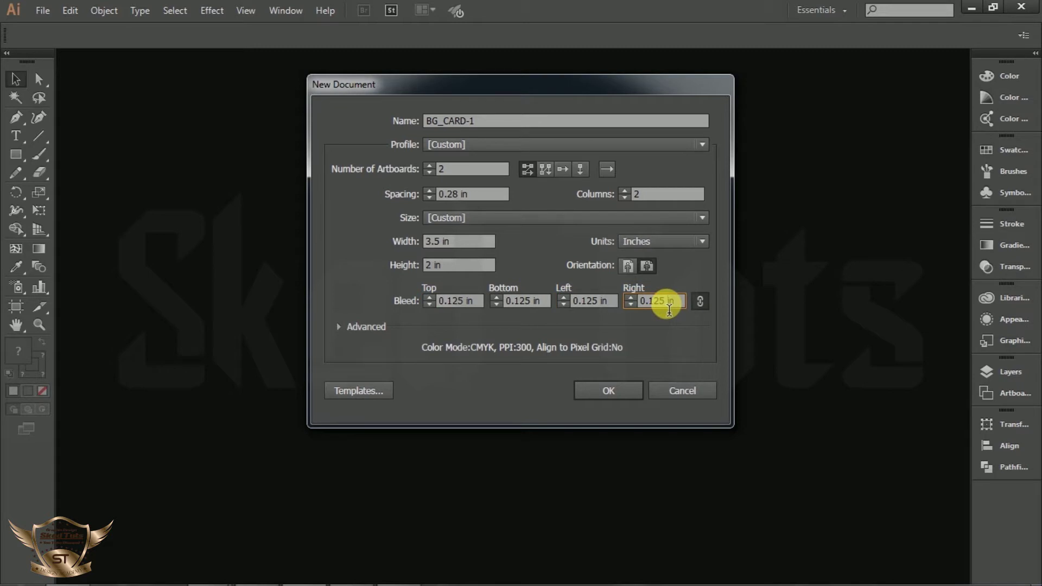
pyautogui.click(607, 388)
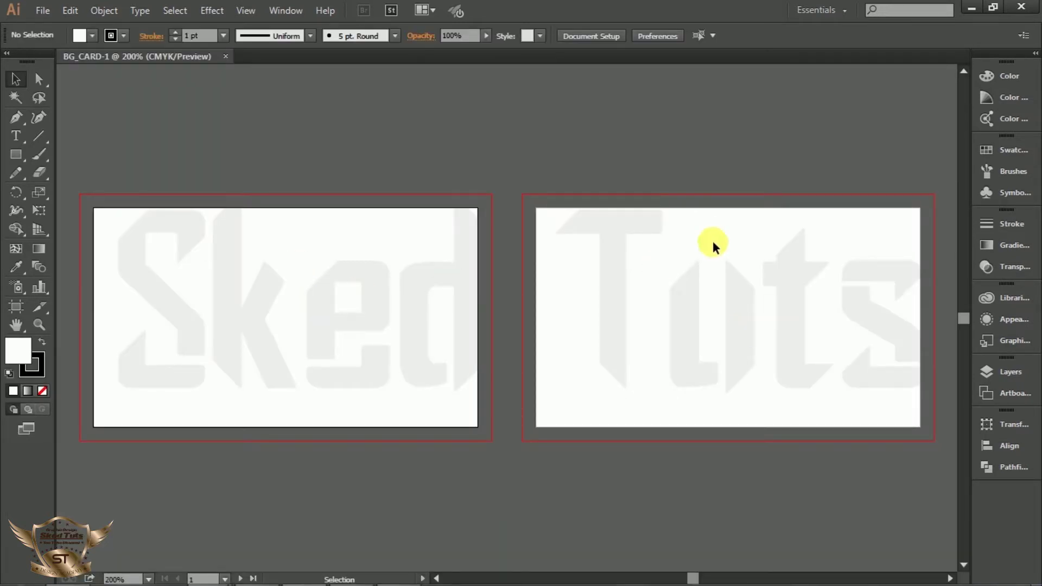
# Step: Draw a white swatch square about 0.38 in wide beside the first artboard and remove its stroke
pyautogui.scroll(-1, 677, 217)
pyautogui.scroll(1, 467, 295)
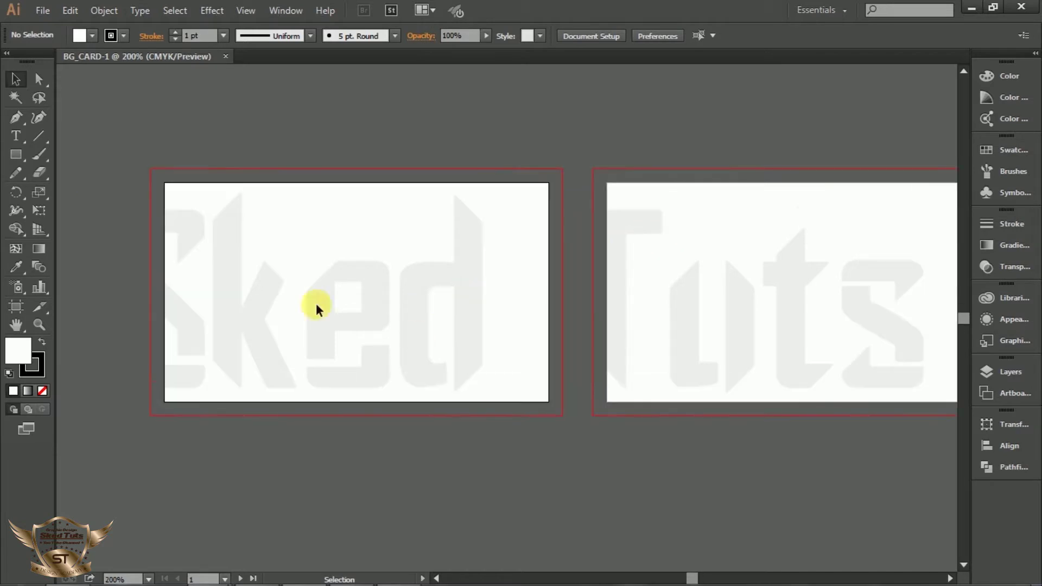
pyautogui.scroll(-1, 462, 242)
pyautogui.scroll(1, 263, 238)
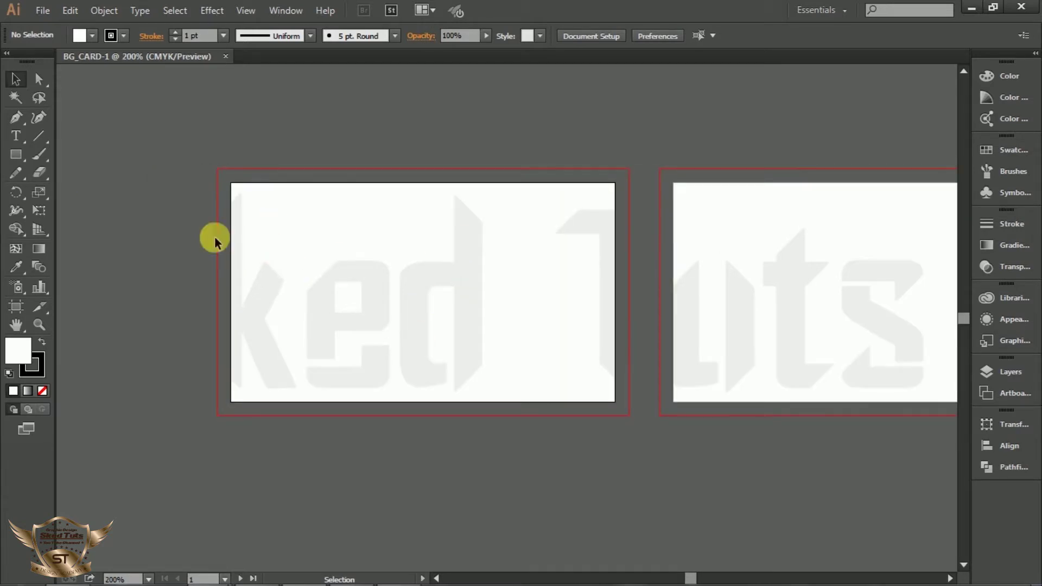
pyautogui.click(14, 156)
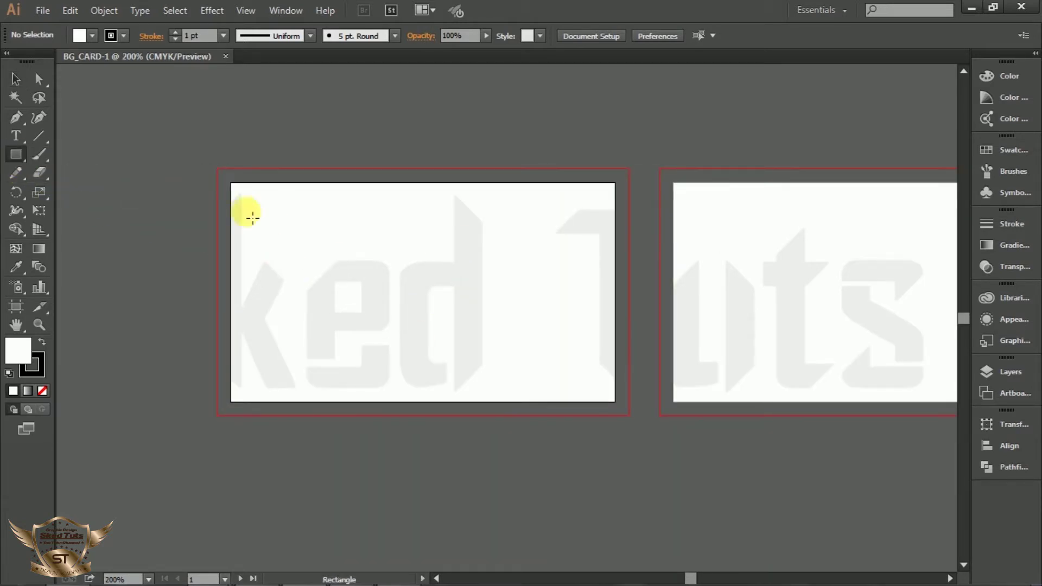
pyautogui.moveTo(193, 209); pyautogui.dragTo(212, 211)
pyautogui.moveTo(95, 149)
pyautogui.mouseDown()
pyautogui.moveTo(136, 191)
pyautogui.moveTo(121, 253)
pyautogui.mouseUp()
pyautogui.click(123, 36)
pyautogui.click(111, 54)
# Step: Duplicate the white square beside the first artboard until there are six color swatches
pyautogui.click(15, 79)
pyautogui.click(81, 117)
pyautogui.scroll(1, 111, 172)
pyautogui.moveTo(122, 250); pyautogui.dragTo(122, 346)
pyautogui.moveTo(126, 335); pyautogui.dragTo(208, 432)
pyautogui.moveTo(207, 442); pyautogui.dragTo(206, 356)
# Step: Fill the swatch square directly below the topmost one with near-black
pyautogui.click(119, 167)
pyautogui.doubleClick(18, 351)
pyautogui.click(498, 59)
pyautogui.click(239, 226)
pyautogui.press('Return')
# Step: Fill the third square of the left swatch column with red and the one below it with bright blue 00C3FF
pyautogui.click(119, 346)
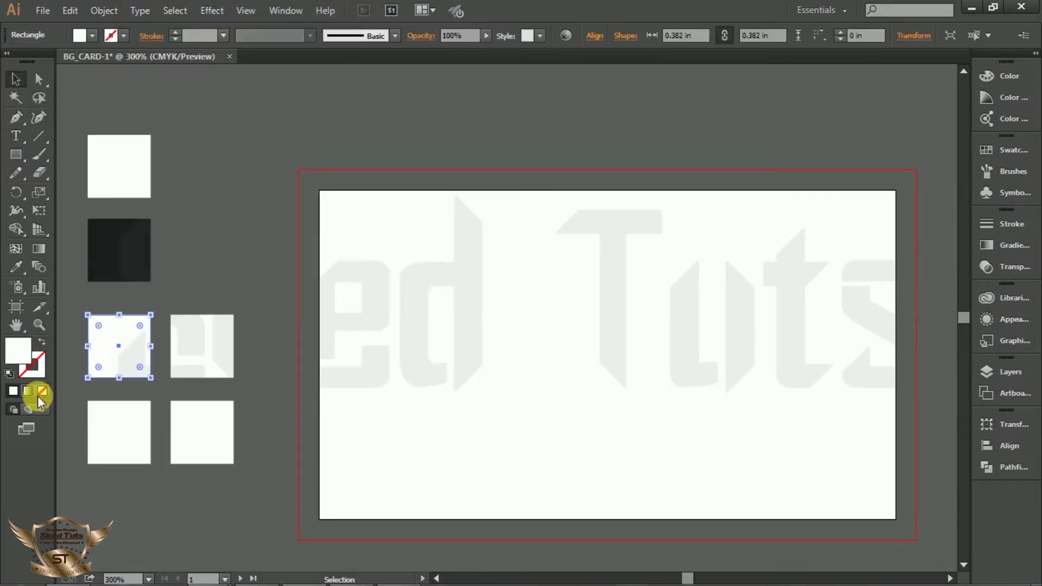
pyautogui.doubleClick(18, 350)
pyautogui.click(145, 63)
pyautogui.press('Return')
pyautogui.click(119, 433)
pyautogui.doubleClick(18, 350)
pyautogui.click(240, 65)
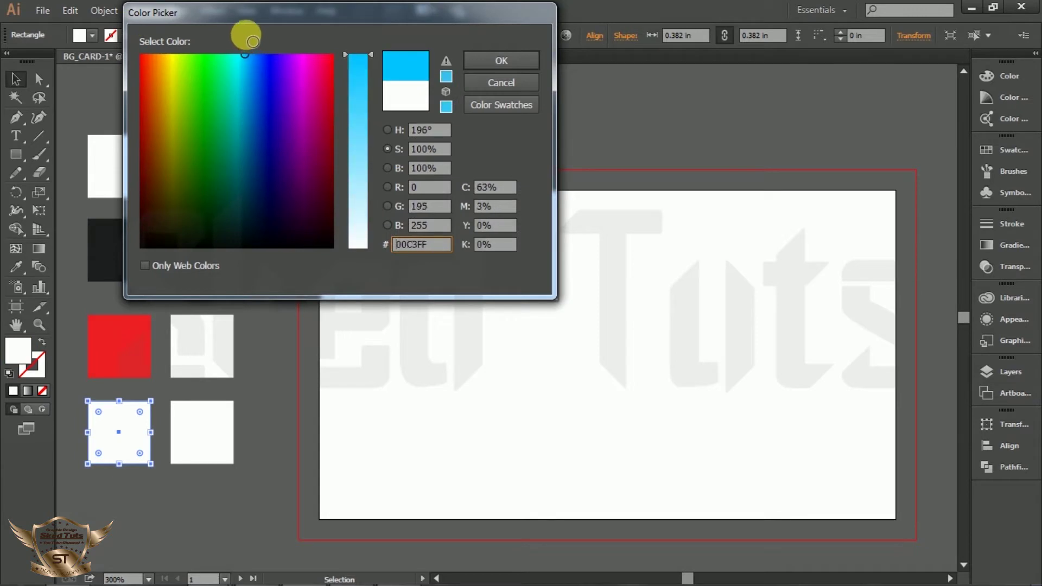
pyautogui.press('Return')
# Step: Fill the swatch beside the blue one with dark gray 3F3F3F and the swatch beside the red one with light gray
pyautogui.click(202, 433)
pyautogui.doubleClick(18, 350)
pyautogui.click(330, 202)
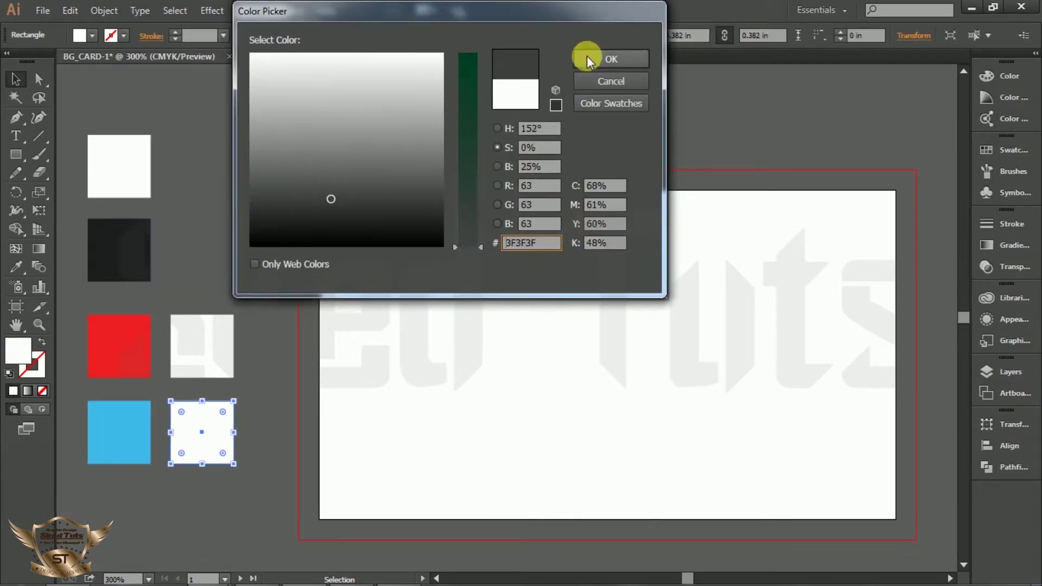
pyautogui.press('Return')
pyautogui.click(202, 345)
pyautogui.doubleClick(18, 350)
pyautogui.click(346, 151)
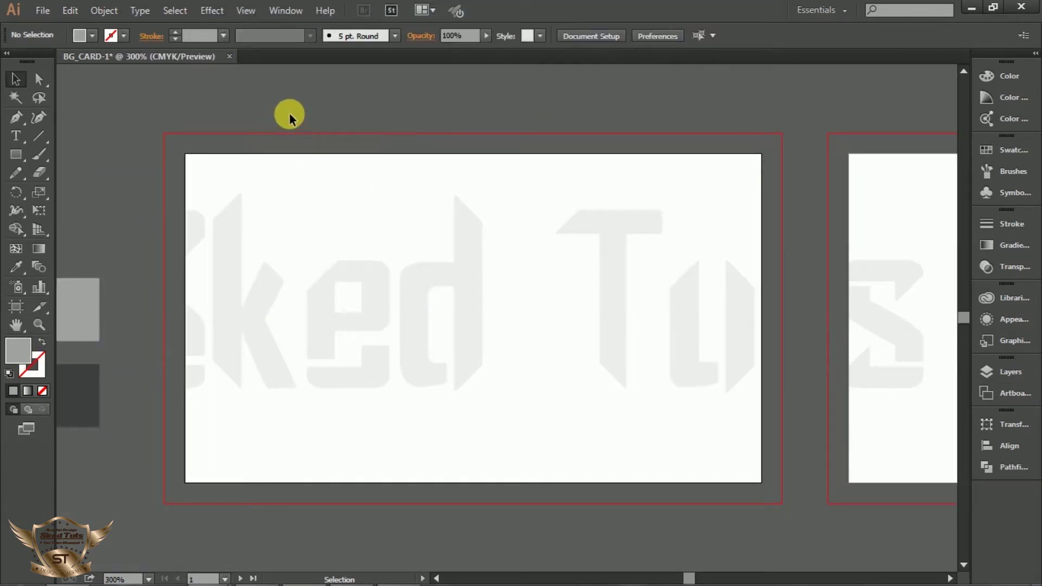
# Step: Show the rulers and place guides along all four edges of the first artboard
pyautogui.click(246, 10)
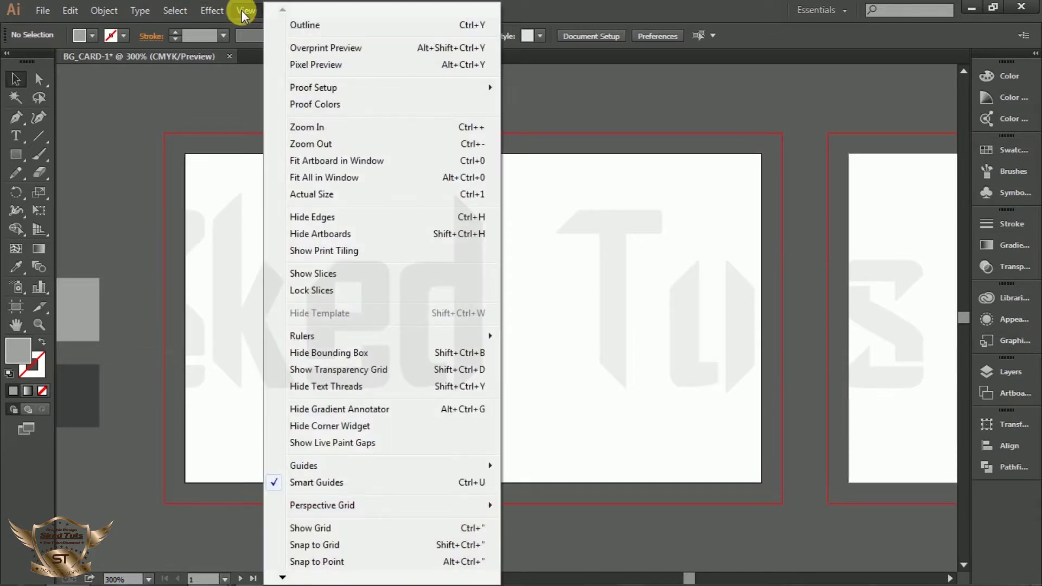
pyautogui.moveTo(320, 339)
pyautogui.click(554, 336)
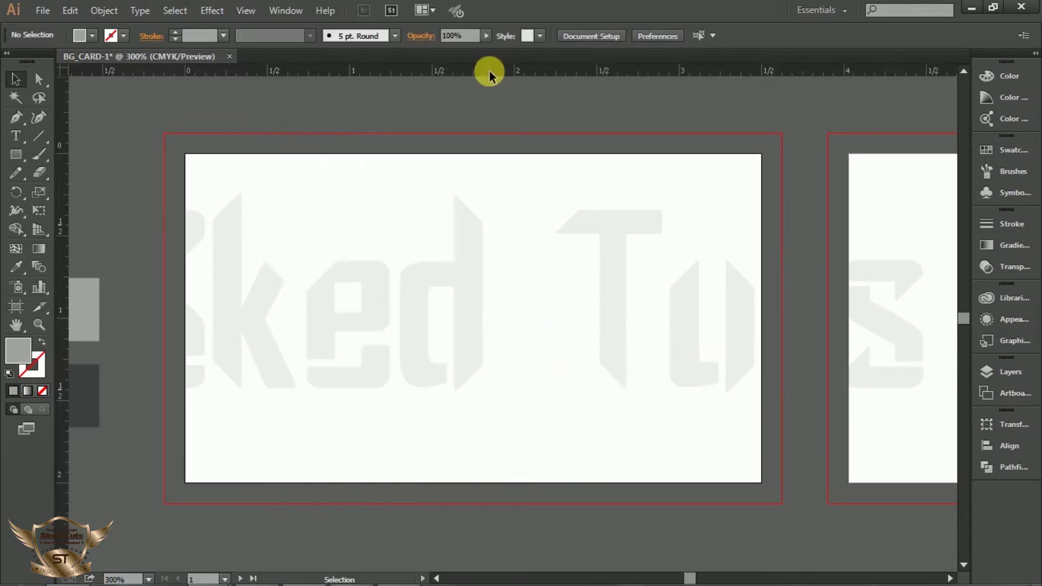
pyautogui.moveTo(495, 79); pyautogui.dragTo(474, 483)
pyautogui.moveTo(71, 234); pyautogui.dragTo(766, 258)
pyautogui.scroll(-1, 316, 211)
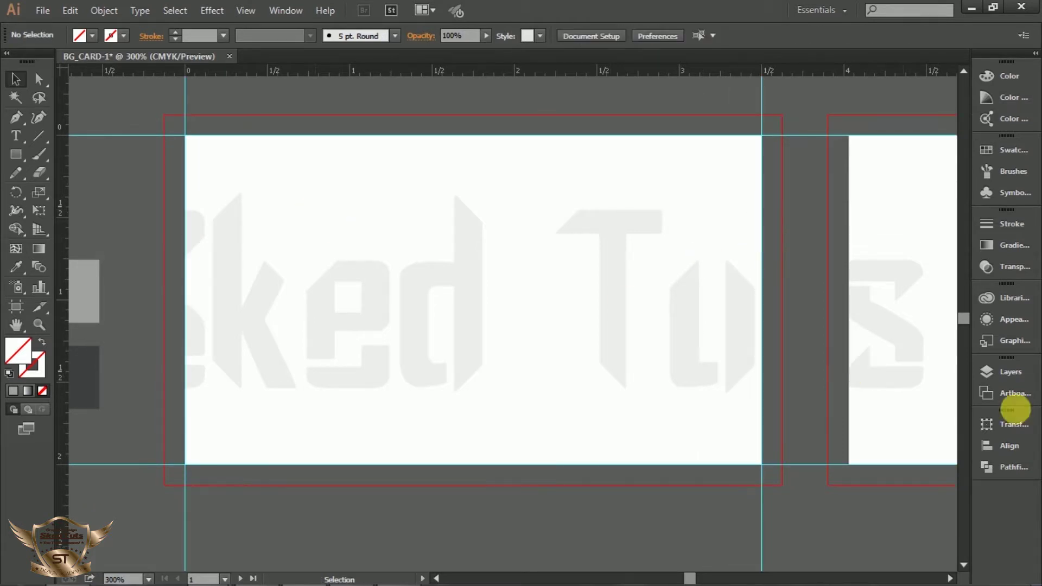
# Step: Add a new layer named BG above Layer 1
pyautogui.click(1013, 374)
pyautogui.click(925, 521)
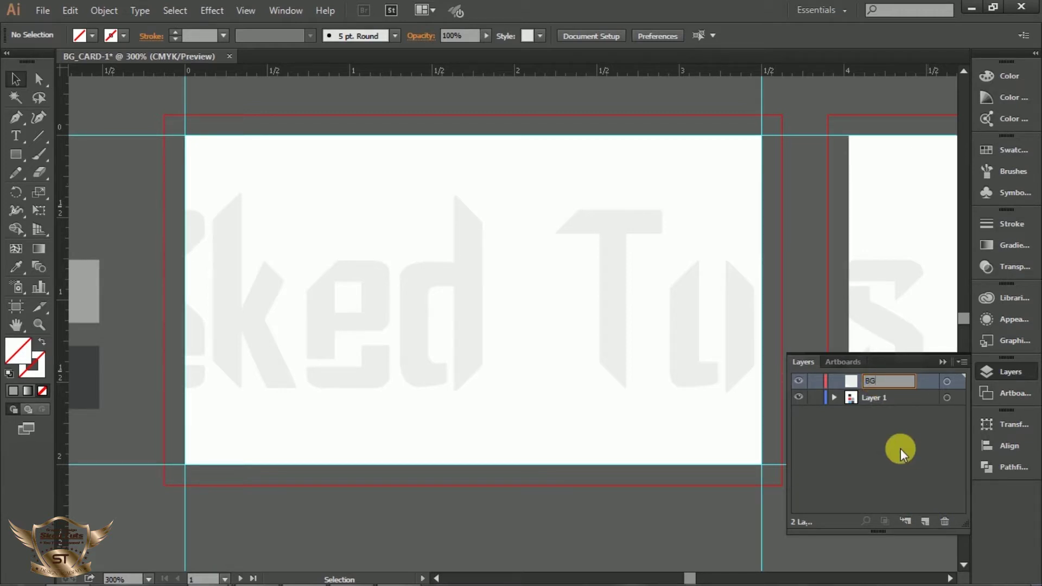
pyautogui.press('Return')
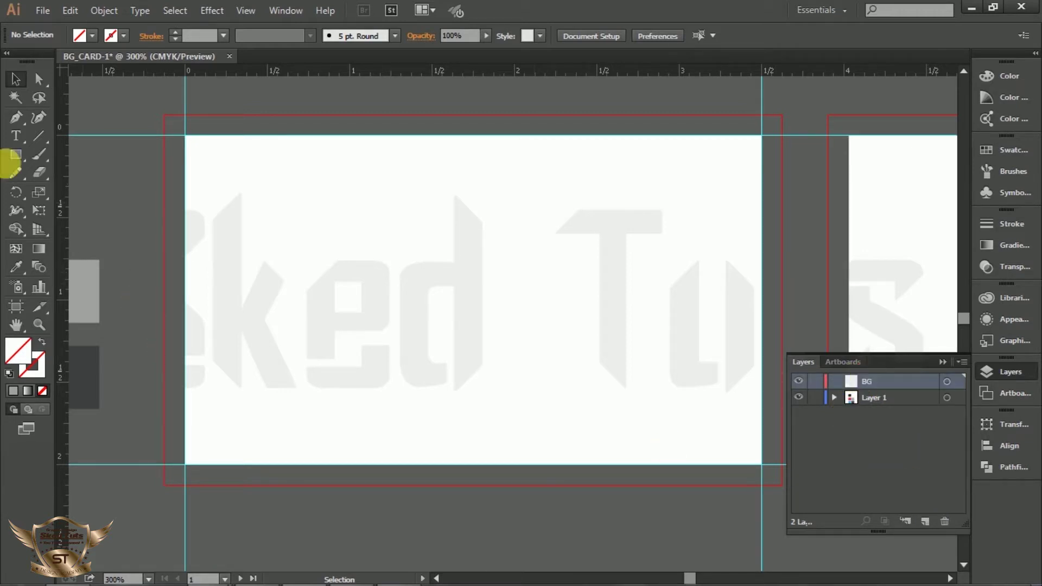
# Step: Draw a 3.75 x 2.25 in rectangle over the first artboard's full bleed area and fill it with the white swatch color
pyautogui.click(15, 156)
pyautogui.moveTo(164, 115); pyautogui.dragTo(791, 491)
pyautogui.hotkey('ctrl', '-')
pyautogui.hotkey('ctrl', '-')
pyautogui.click(18, 268)
pyautogui.click(220, 207)
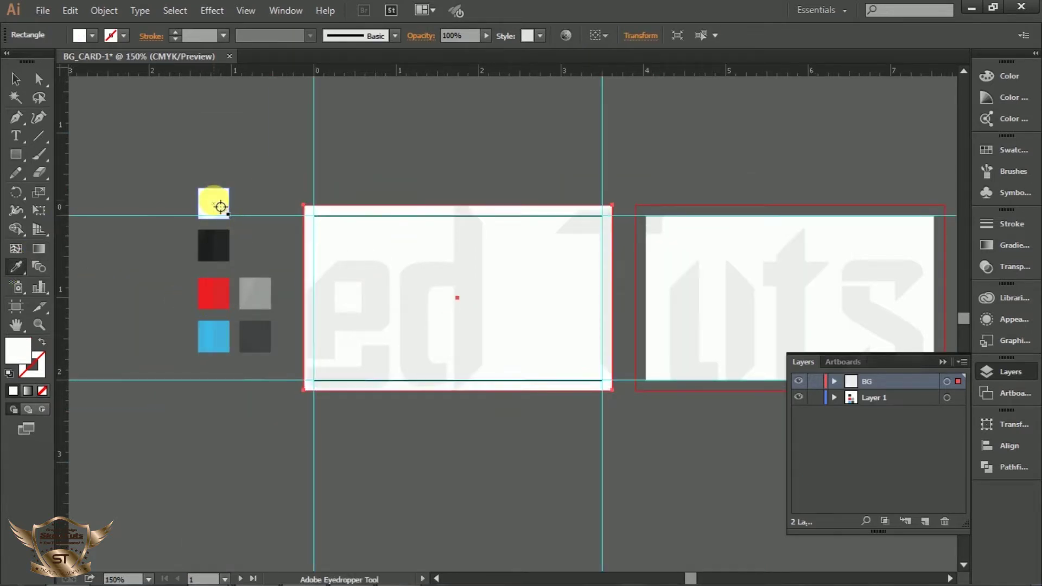
# Step: Lock the BG layer and add a new layer named BLA above it
pyautogui.press('v')
pyautogui.click(487, 282)
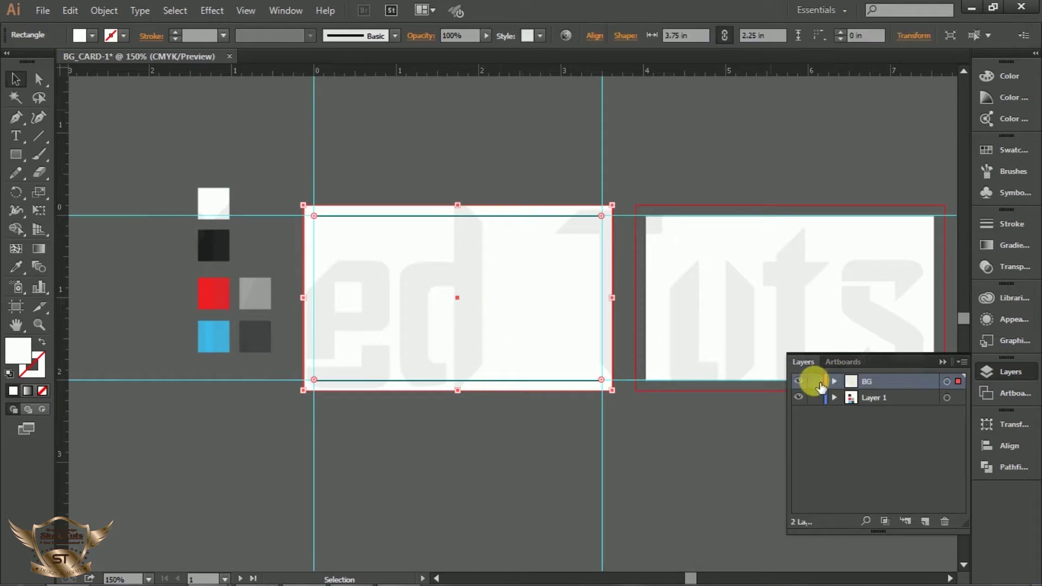
pyautogui.click(816, 382)
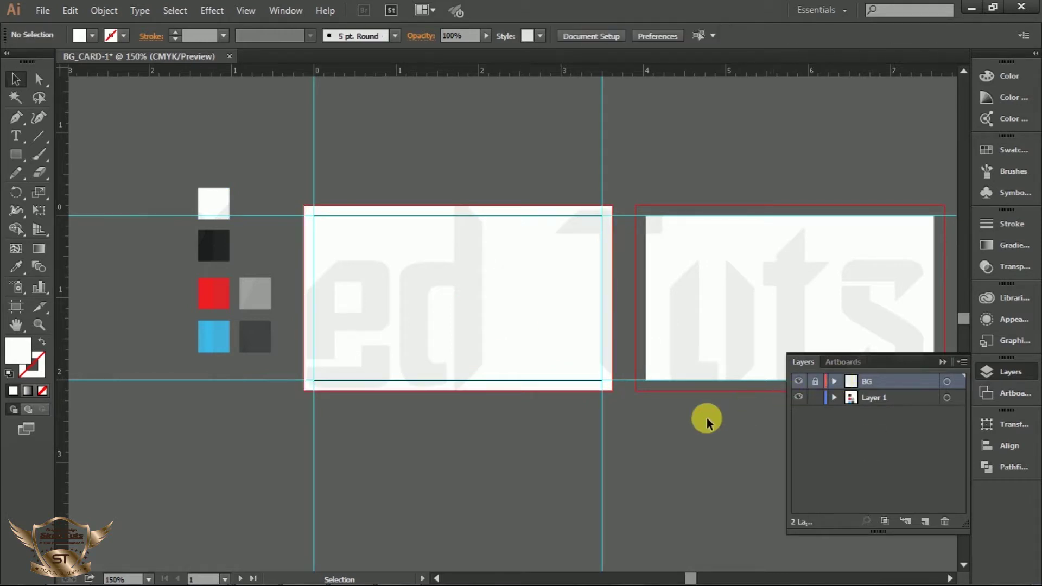
pyautogui.click(926, 520)
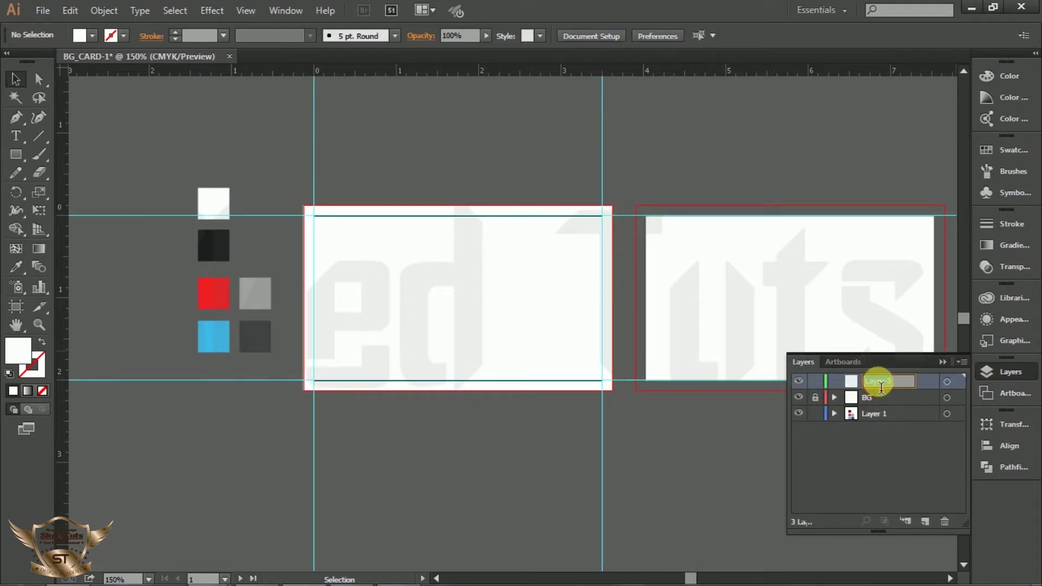
pyautogui.press('Return')
# Step: Draw a 1.88 x 2.25 in rectangle over the left half of the card's bleed area and fill it with the near-black swatch color
pyautogui.hotkey('ctrl', '=')
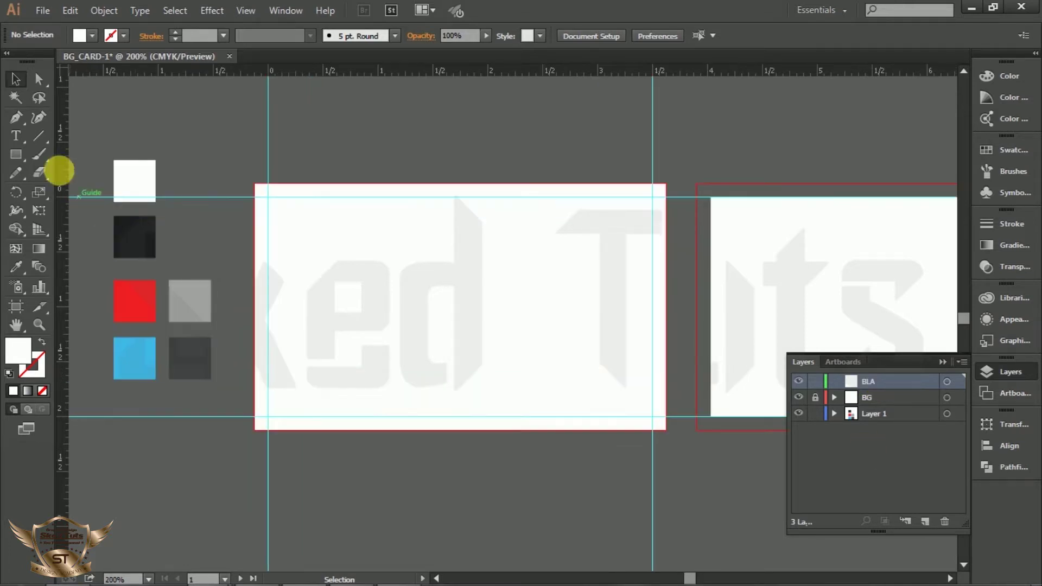
pyautogui.click(16, 154)
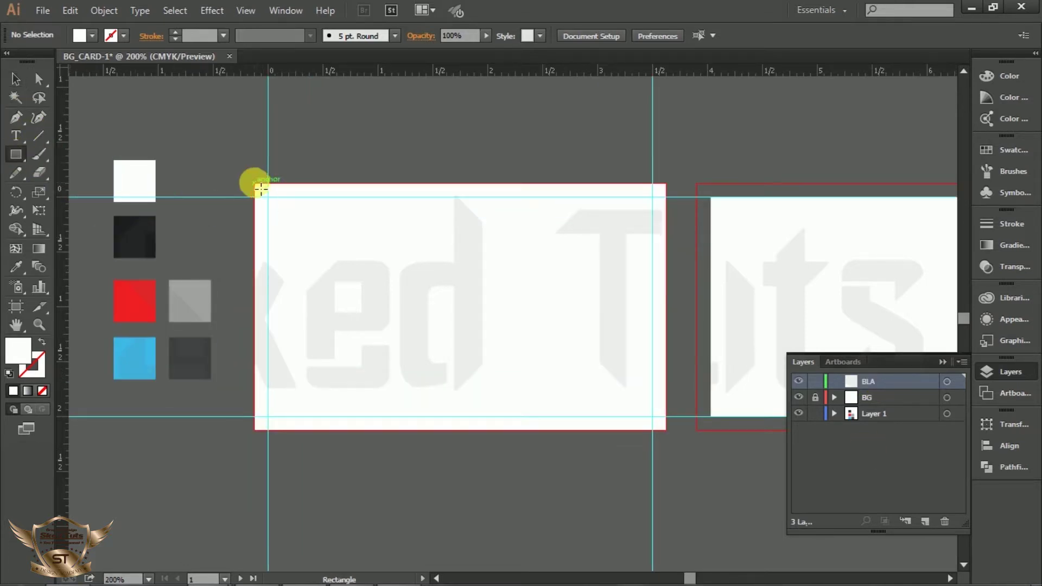
pyautogui.moveTo(260, 188); pyautogui.dragTo(466, 435)
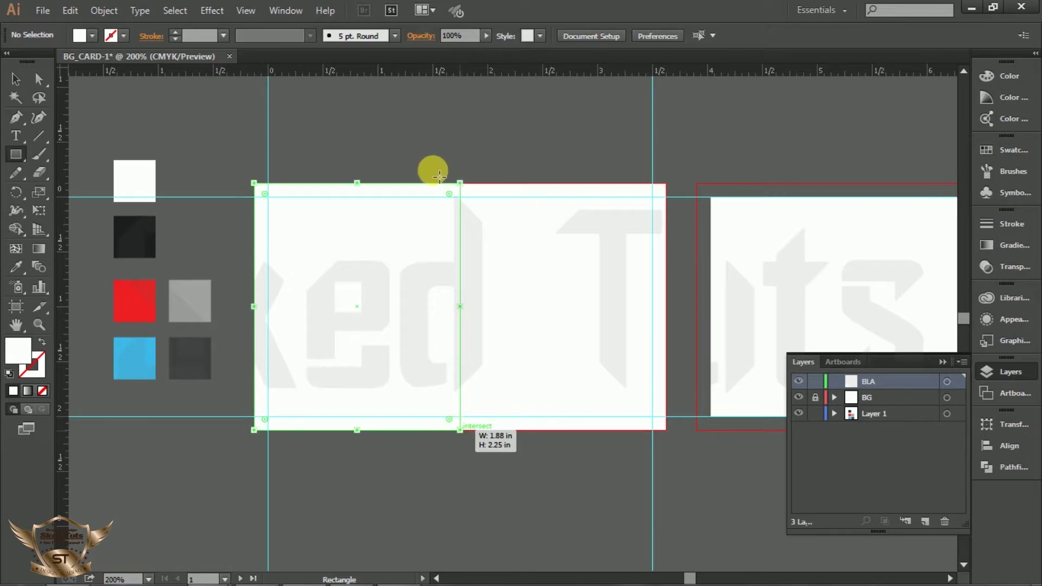
pyautogui.click(18, 270)
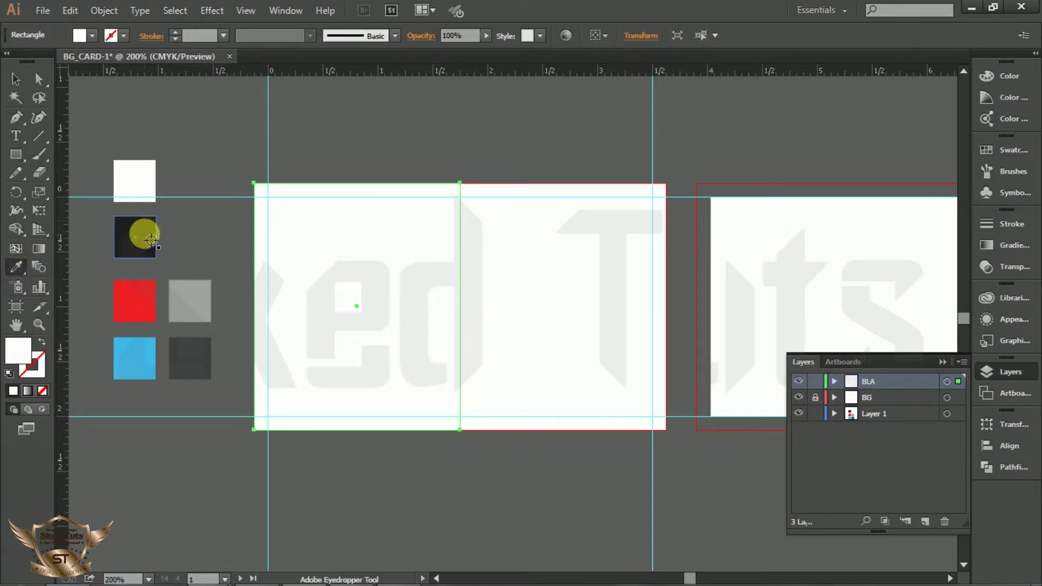
pyautogui.click(144, 242)
pyautogui.hotkey('ctrl', 'shift', 'a')
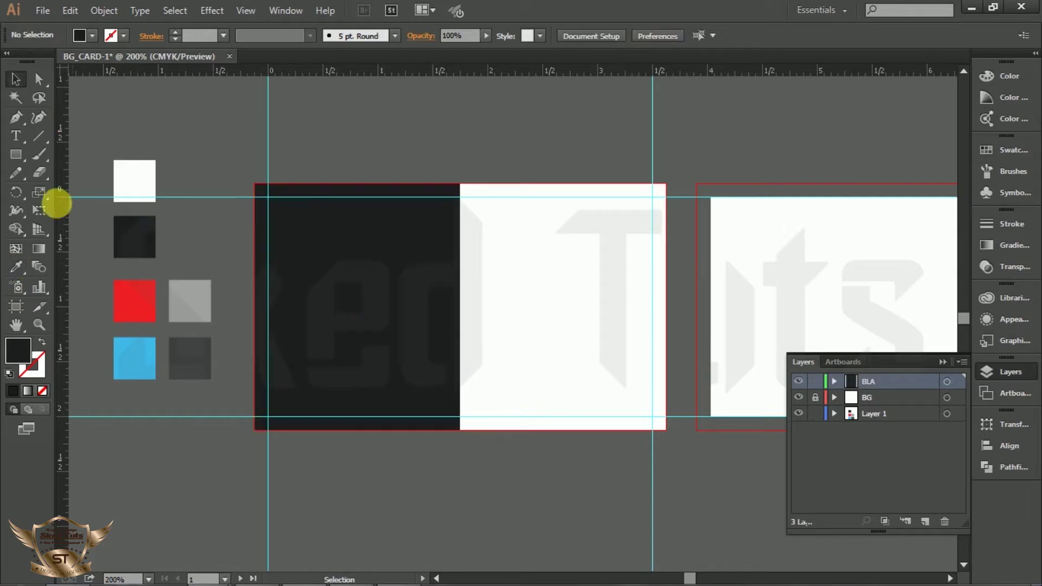
# Step: Draw a narrow full-height strip along the card's right bleed edge and fill it with the red swatch color
pyautogui.click(16, 154)
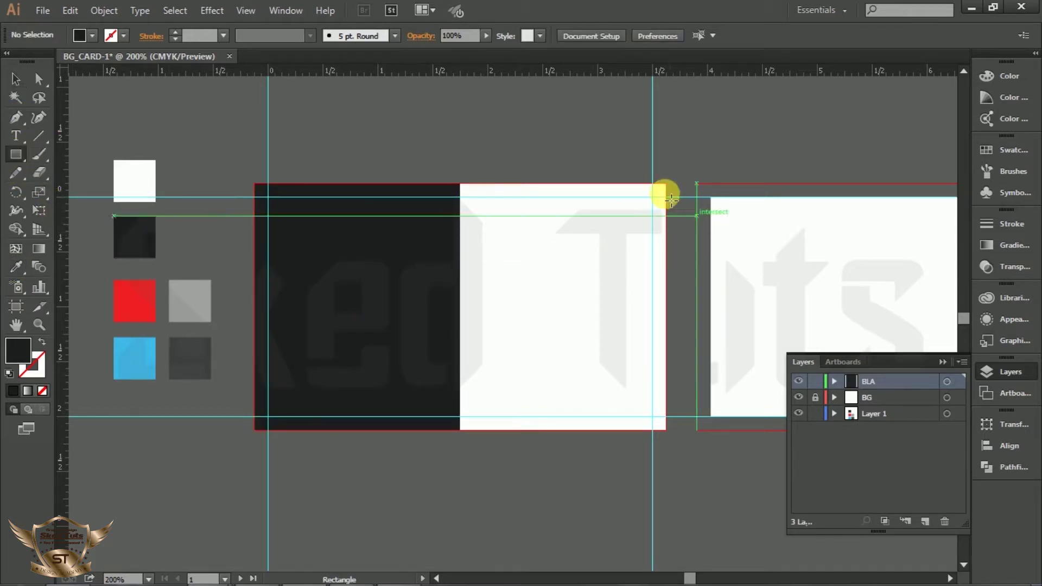
pyautogui.moveTo(671, 189)
pyautogui.mouseDown()
pyautogui.moveTo(644, 303)
pyautogui.moveTo(698, 428)
pyautogui.moveTo(636, 434)
pyautogui.mouseUp()
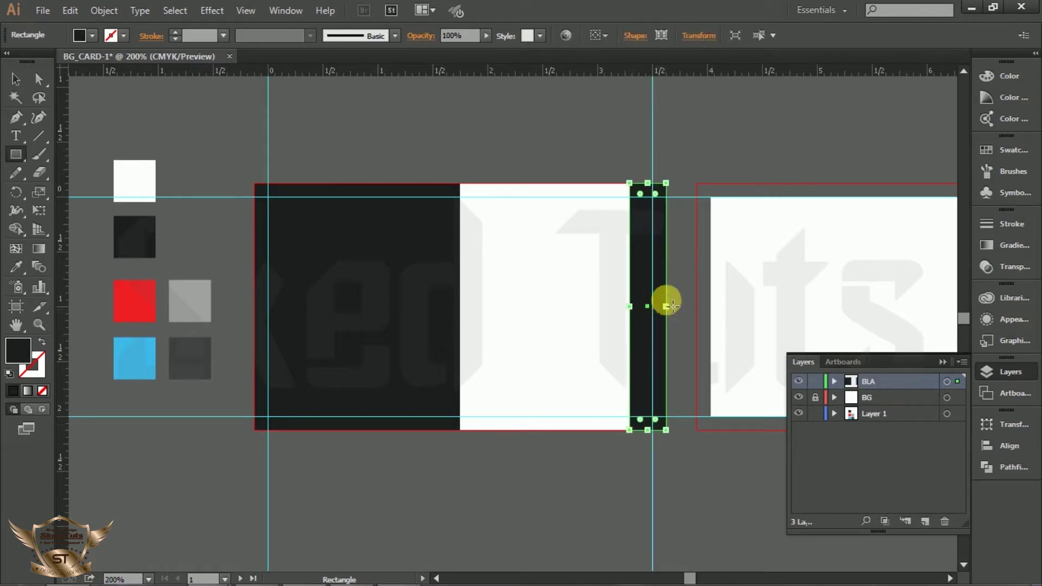
pyautogui.click(19, 268)
pyautogui.click(140, 301)
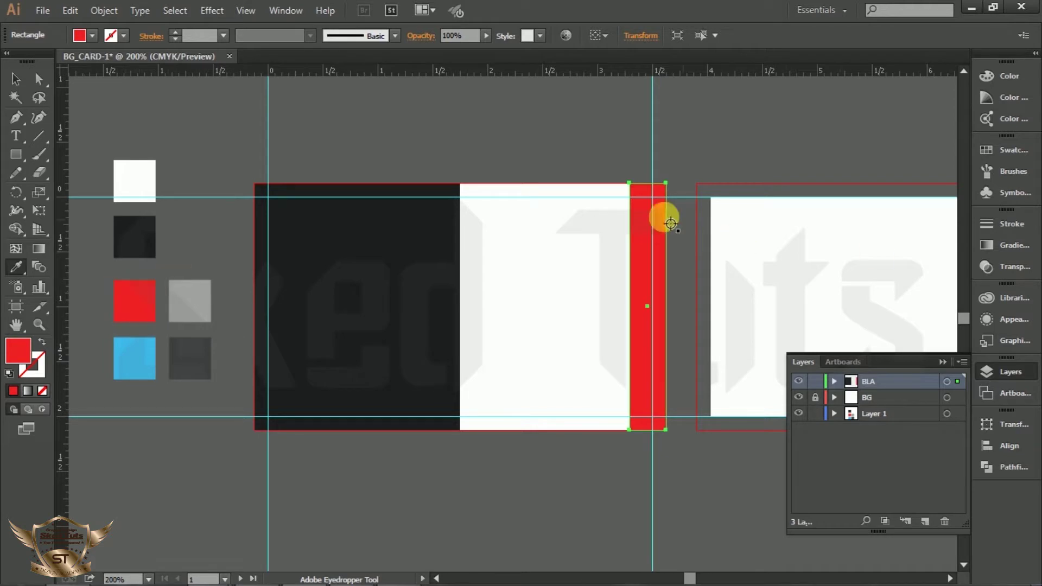
# Step: Draw a 0.67 x 0.23 in rectangle under the top guide, straddling the black and white boundary, and fill it with the blue swatch color
pyautogui.hotkey('ctrl', '=')
pyautogui.click(16, 154)
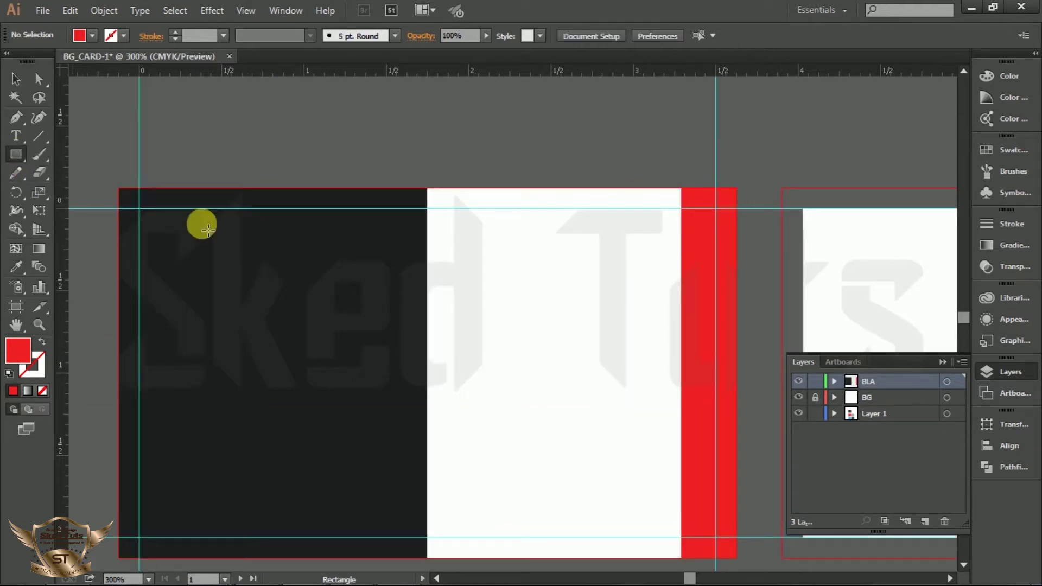
pyautogui.moveTo(336, 209); pyautogui.dragTo(447, 247)
pyautogui.scroll(1, 311, 207)
pyautogui.scroll(-1, 383, 207)
pyautogui.click(18, 266)
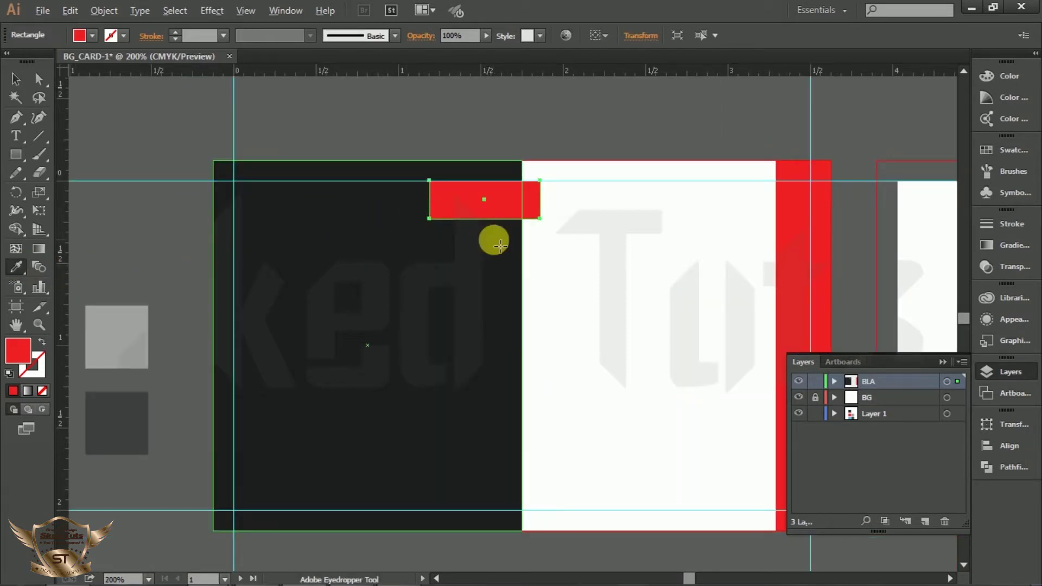
pyautogui.hotkey('ctrl', '-')
pyautogui.click(199, 367)
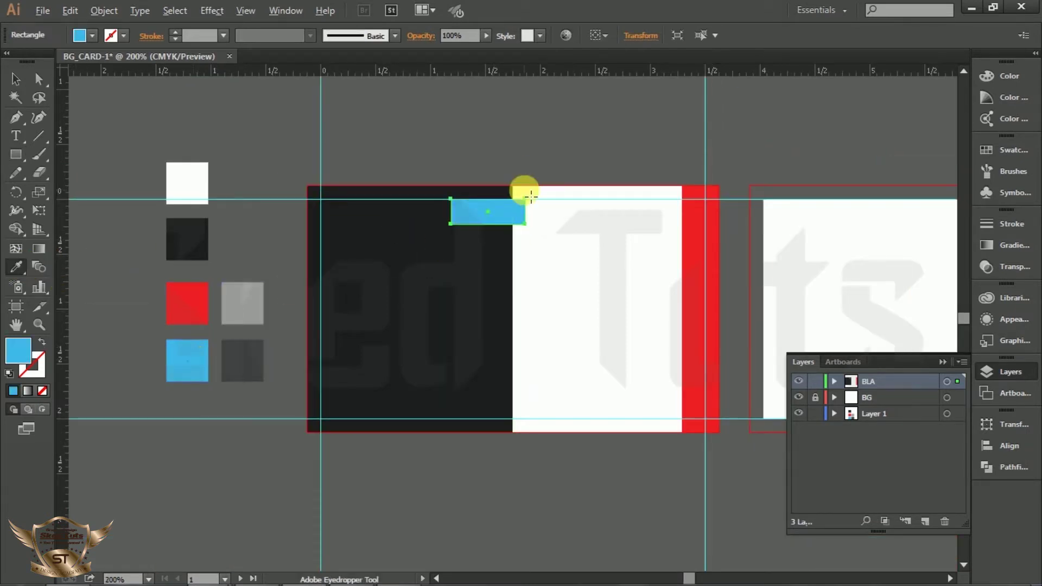
# Step: Round only the lower-left corner of the blue rectangle into a large curve
pyautogui.scroll(4, 513, 198)
pyautogui.click(39, 78)
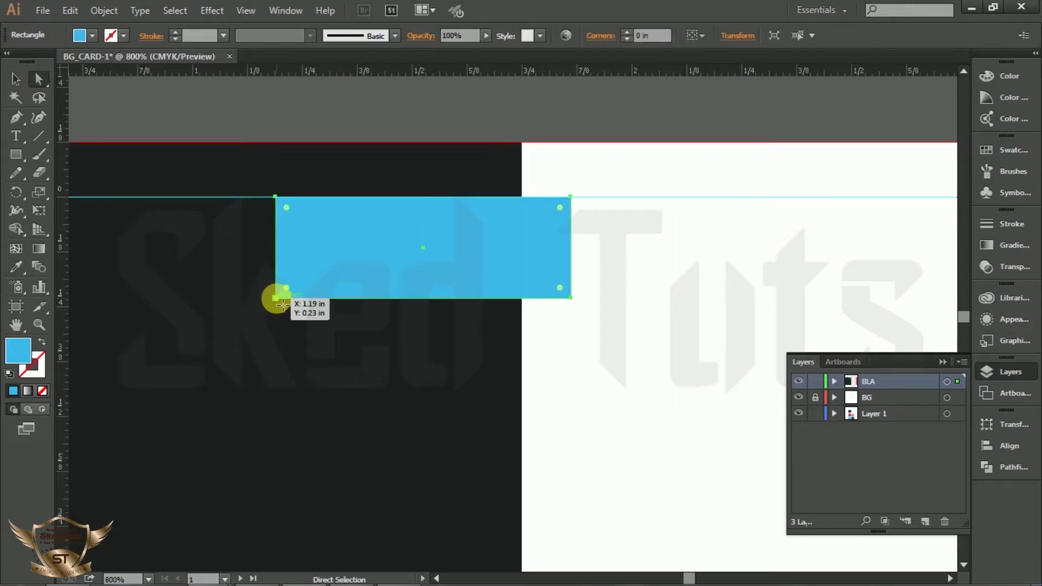
pyautogui.click(278, 298)
pyautogui.moveTo(286, 293); pyautogui.dragTo(374, 238)
pyautogui.click(15, 80)
pyautogui.scroll(-2, 518, 197)
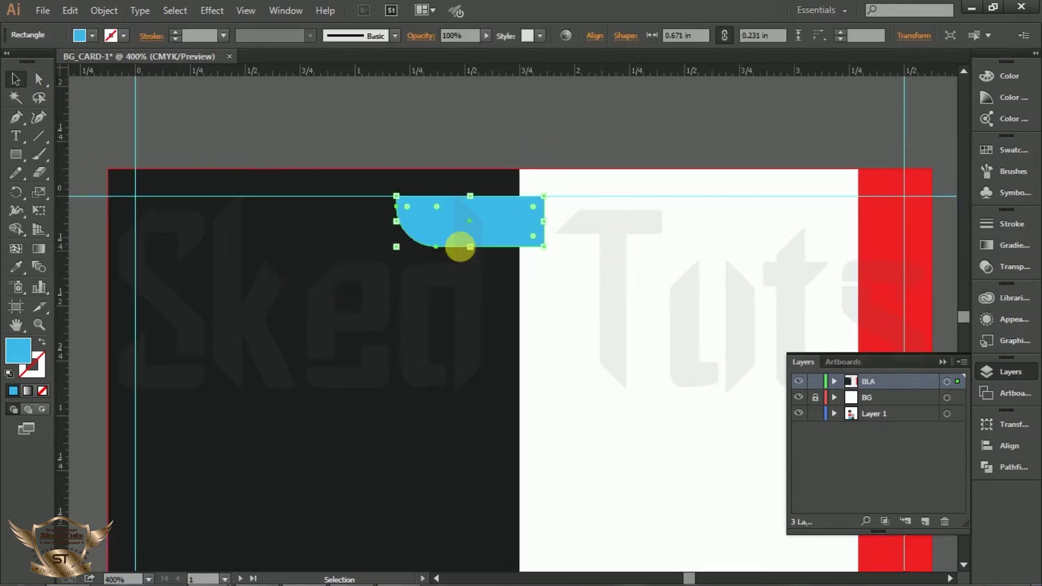
# Step: Draw a 0.11 in wide rectangle below the blue tab's right end and collapse its lower-right anchor onto the lower-left one, forming a triangle
pyautogui.click(16, 154)
pyautogui.moveTo(534, 276); pyautogui.dragTo(543, 248)
pyautogui.scroll(2, 544, 331)
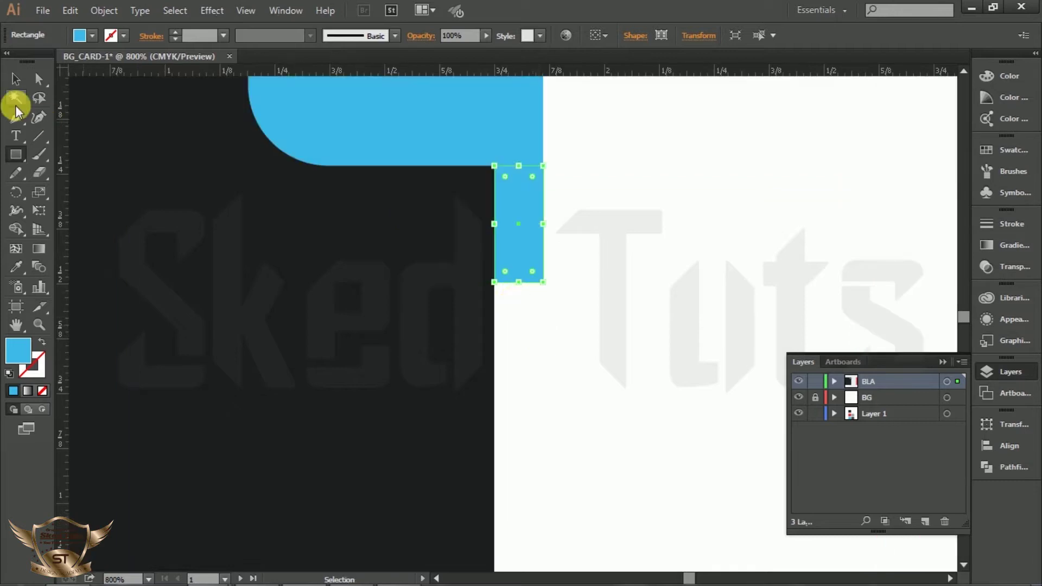
pyautogui.click(38, 80)
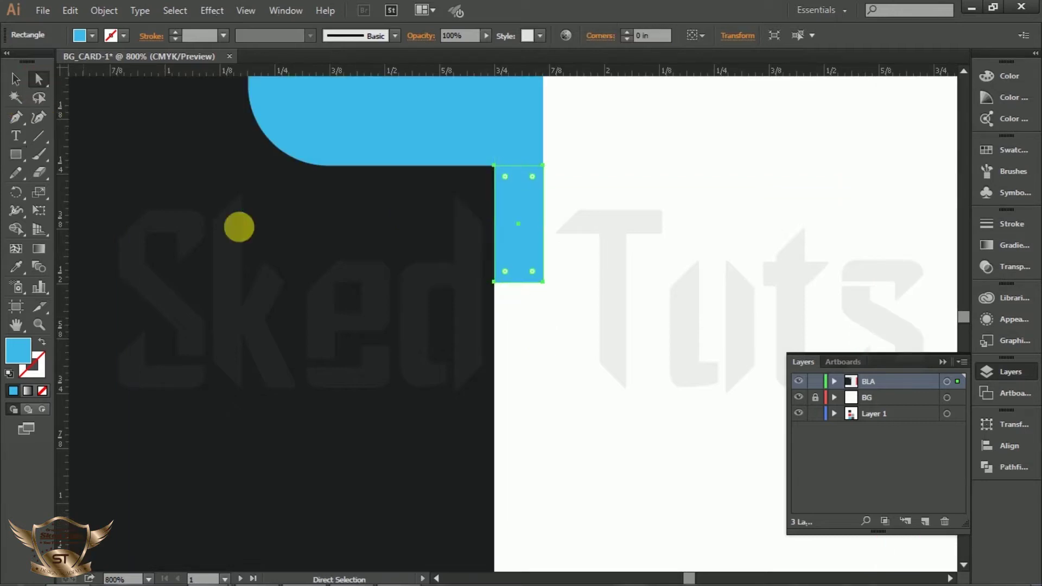
pyautogui.click(544, 284)
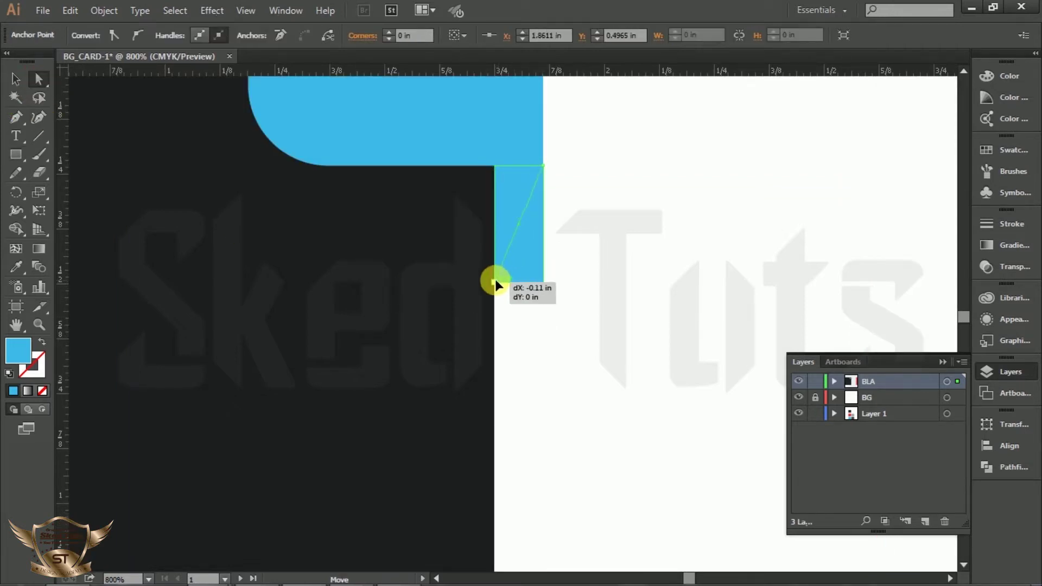
pyautogui.moveTo(495, 279); pyautogui.dragTo(494, 280)
pyautogui.scroll(-2, 559, 271)
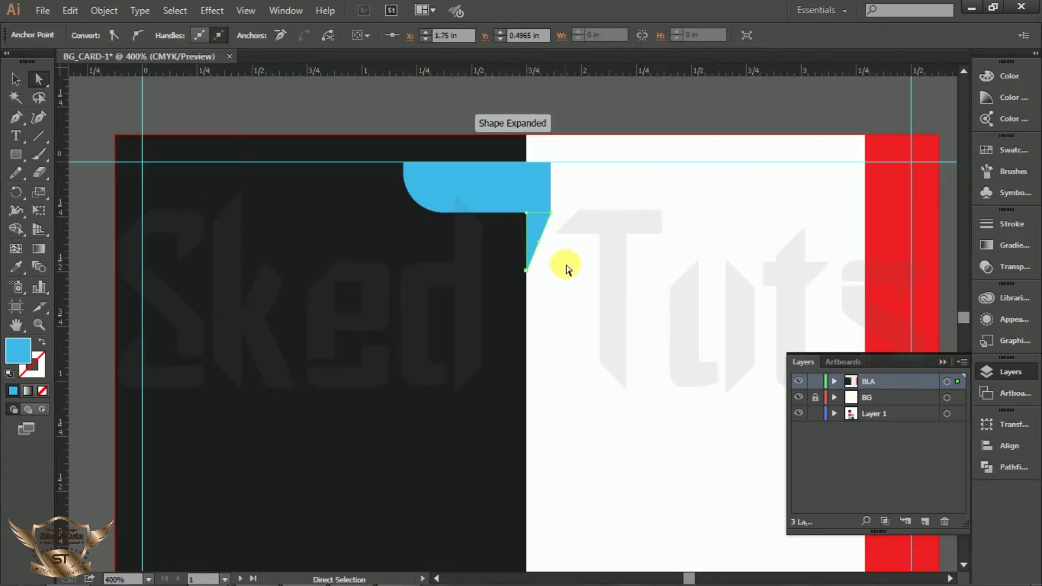
# Step: Apply a linear gradient fill to the small triangle and set its first color stop to CMYK Cyan
pyautogui.press('v')
pyautogui.click(543, 239)
pyautogui.click(986, 245)
pyautogui.click(796, 237)
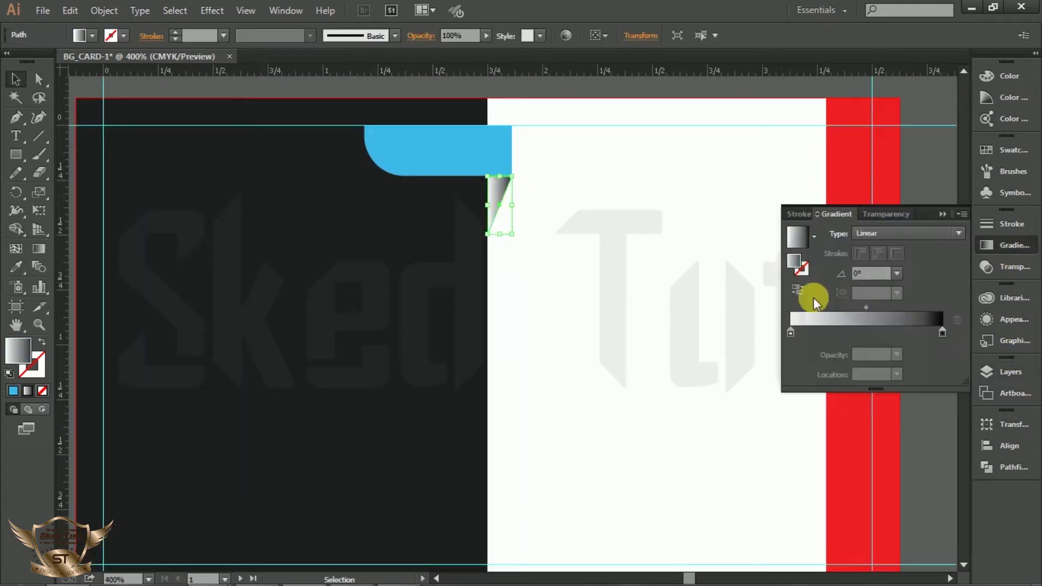
pyautogui.doubleClick(790, 333)
pyautogui.click(744, 413)
pyautogui.click(819, 380)
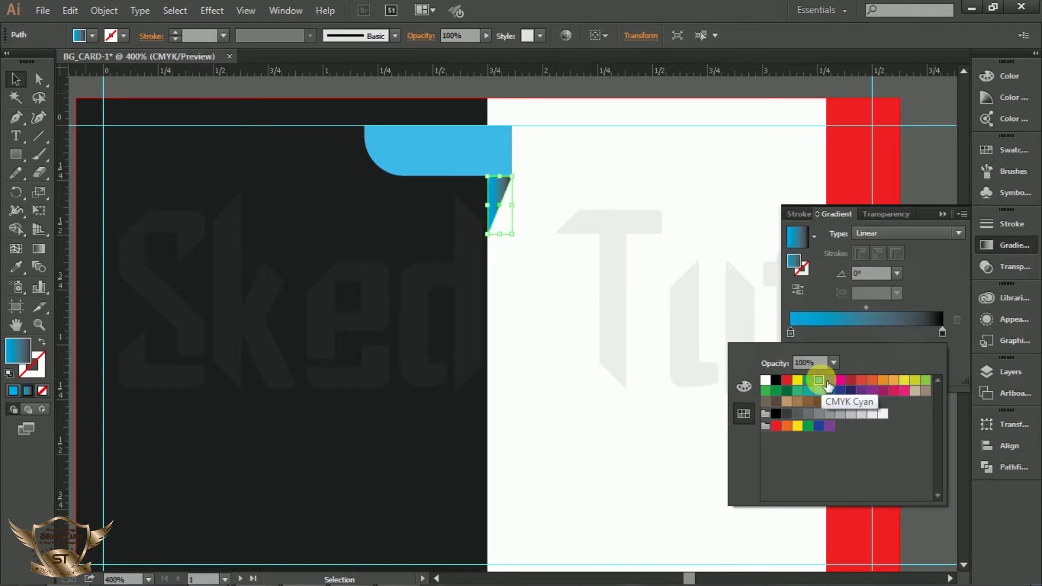
# Step: Set the triangle gradient's end stop to CMYK Cyan and darken it by raising its black component
pyautogui.click(942, 332)
pyautogui.doubleClick(942, 332)
pyautogui.click(819, 380)
pyautogui.click(744, 387)
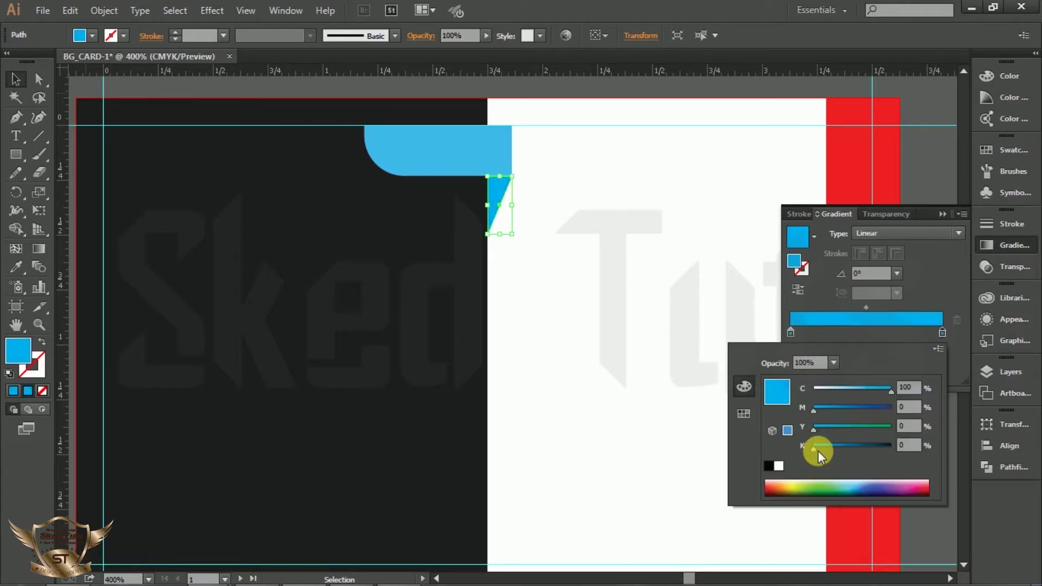
pyautogui.moveTo(814, 448); pyautogui.dragTo(877, 448)
pyautogui.click(956, 260)
pyautogui.click(943, 213)
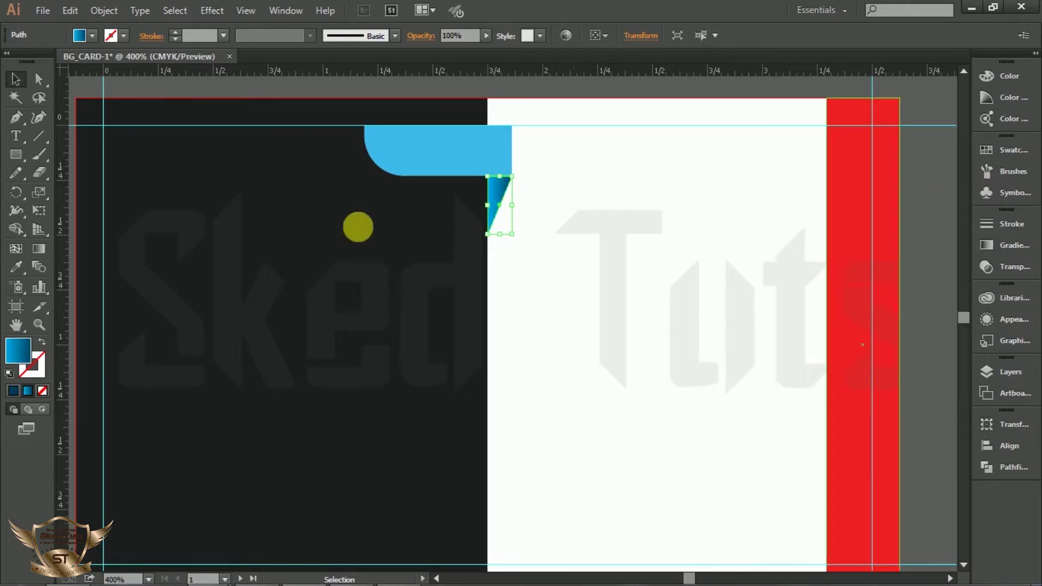
# Step: Redirect the triangle's gradient to run from its bottom tip up to a dark edge beneath the blue tab
pyautogui.click(39, 249)
pyautogui.moveTo(487, 228); pyautogui.dragTo(494, 185)
pyautogui.press('v')
pyautogui.click(533, 175)
pyautogui.scroll(-1, 533, 177)
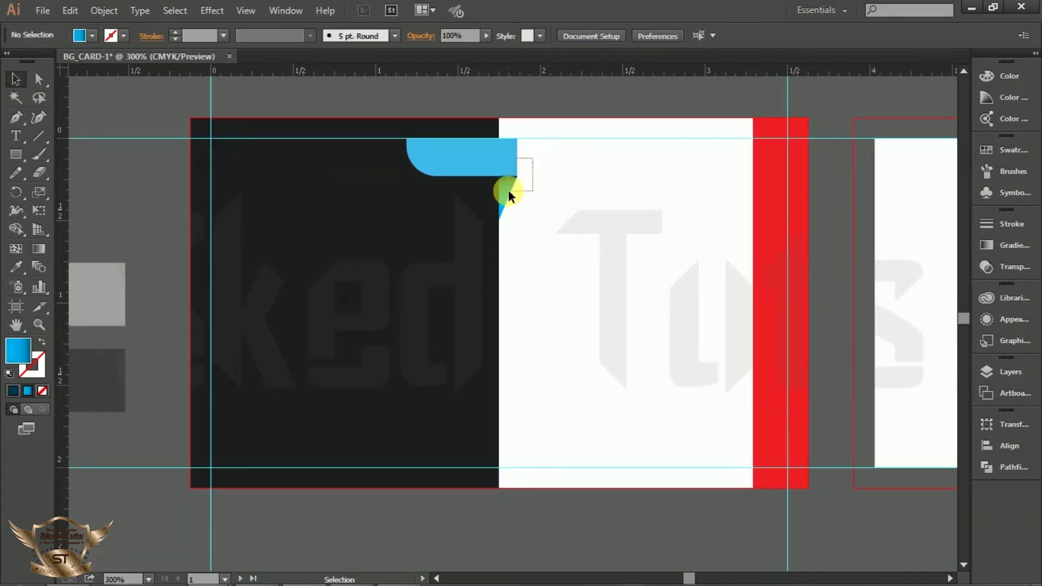
# Step: Group the blue tab with its gradient triangle
pyautogui.click(508, 191)
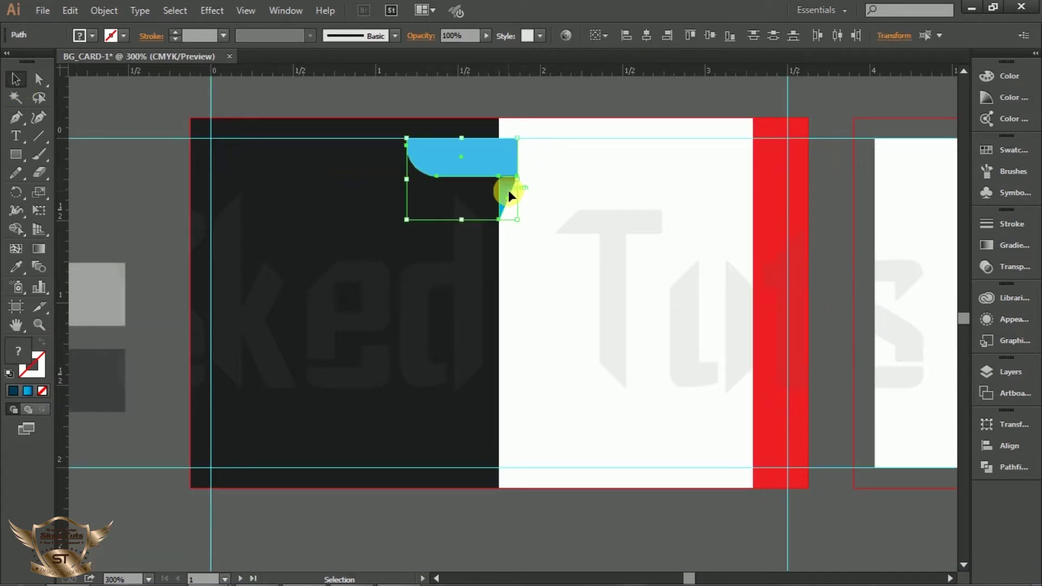
pyautogui.rightClick(509, 161)
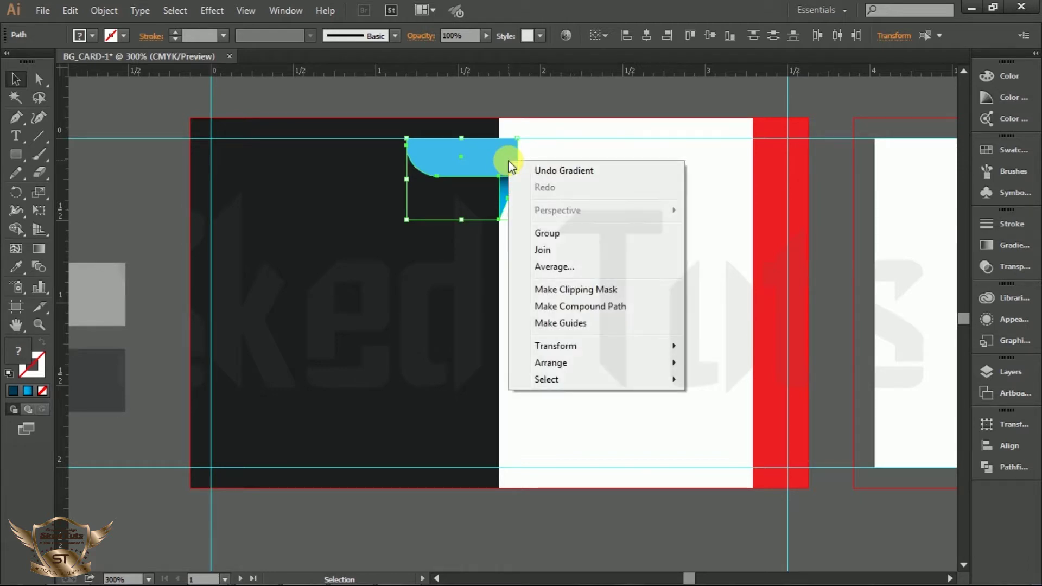
pyautogui.click(559, 233)
pyautogui.click(552, 203)
# Step: Copy the blue ribbon group onto the white area and reflect the copy across the vertical axis
pyautogui.click(500, 170)
pyautogui.moveTo(466, 160); pyautogui.dragTo(643, 178)
pyautogui.rightClick(644, 180)
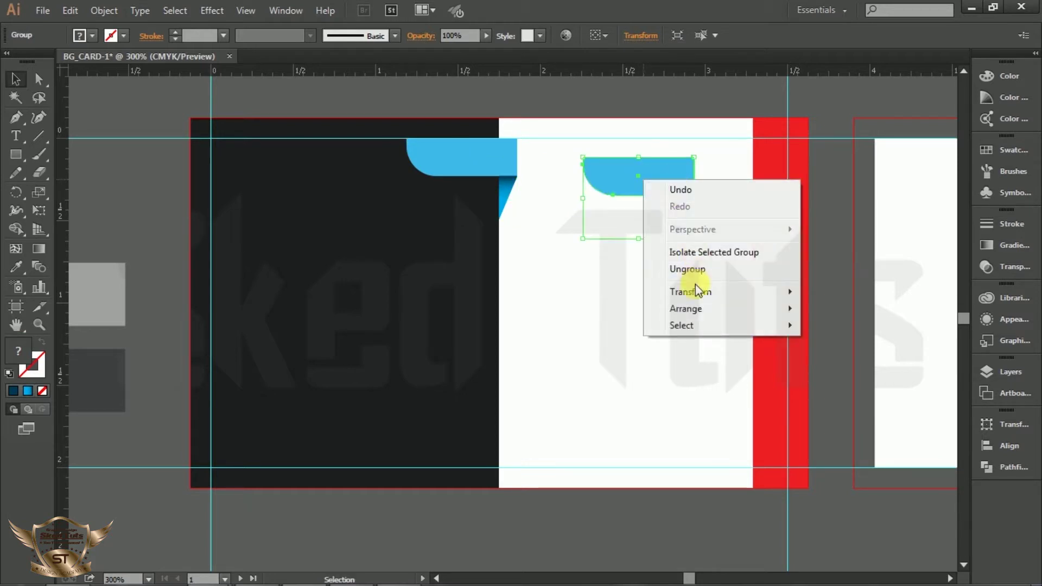
pyautogui.moveTo(693, 292)
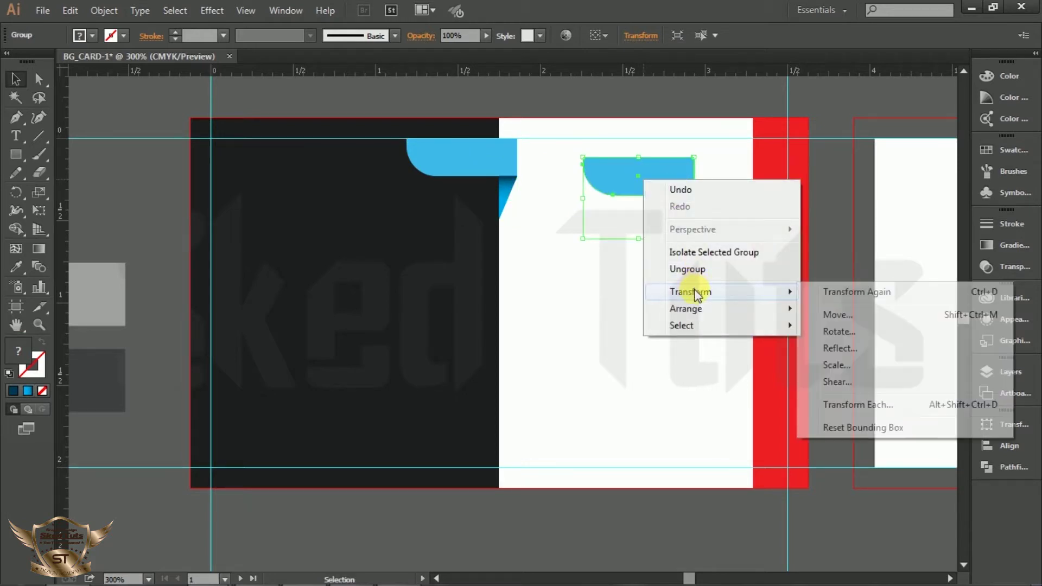
pyautogui.click(840, 348)
pyautogui.moveTo(825, 235); pyautogui.dragTo(572, 349)
pyautogui.click(578, 335)
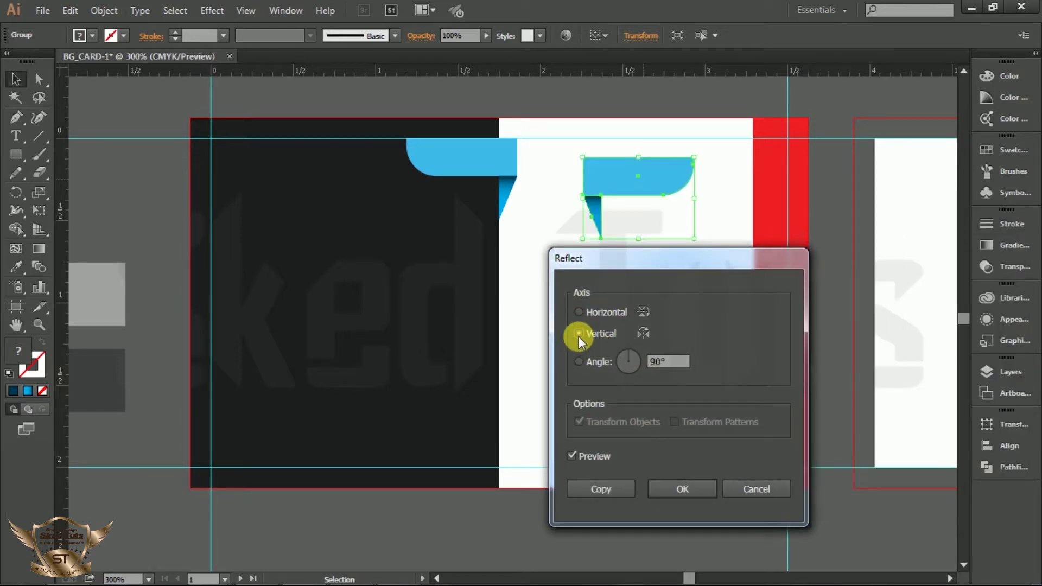
pyautogui.click(678, 483)
# Step: Snap the mirrored ribbon to the card's top and right guides and ungroup it
pyautogui.click(635, 202)
pyautogui.moveTo(662, 179); pyautogui.dragTo(719, 162)
pyautogui.scroll(3, 772, 145)
pyautogui.rightClick(491, 212)
pyautogui.click(534, 300)
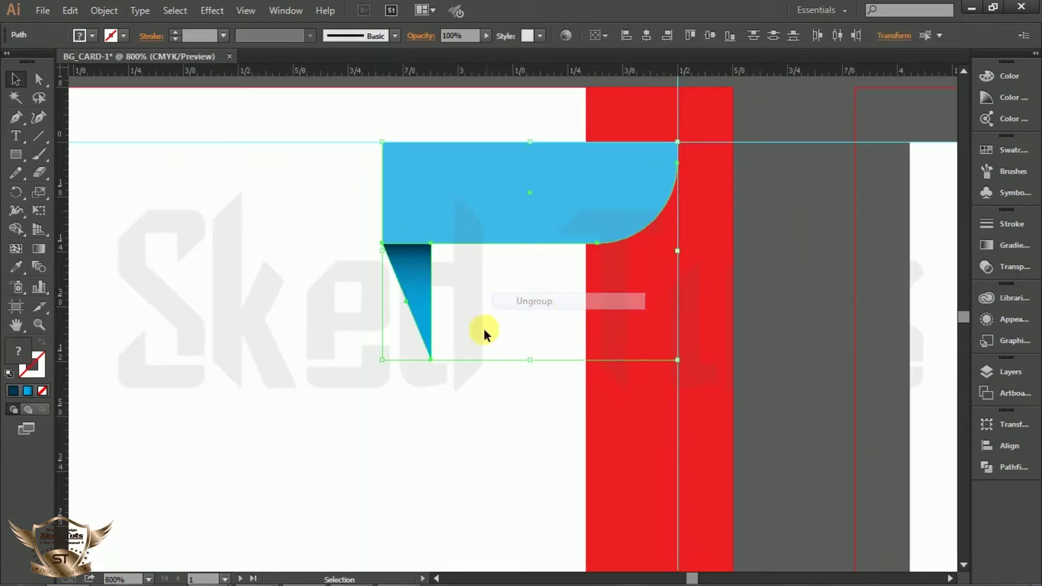
# Step: Move the mirrored triangle against the red strip's left edge and shorten the blue tab to start at the triangle's outer corner
pyautogui.click(483, 342)
pyautogui.moveTo(430, 262); pyautogui.dragTo(563, 268)
pyautogui.click(384, 193)
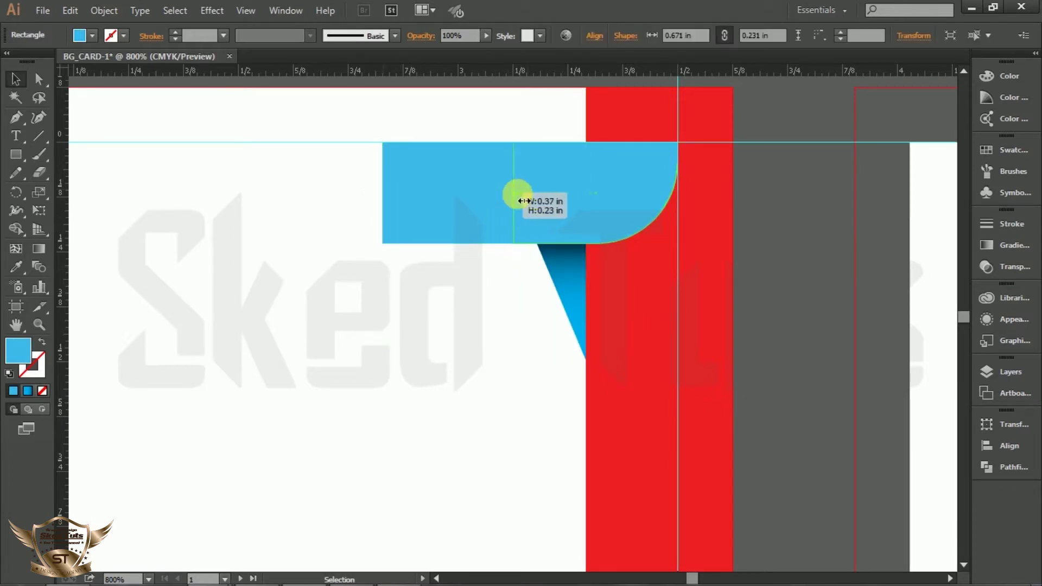
pyautogui.moveTo(527, 201); pyautogui.dragTo(533, 195)
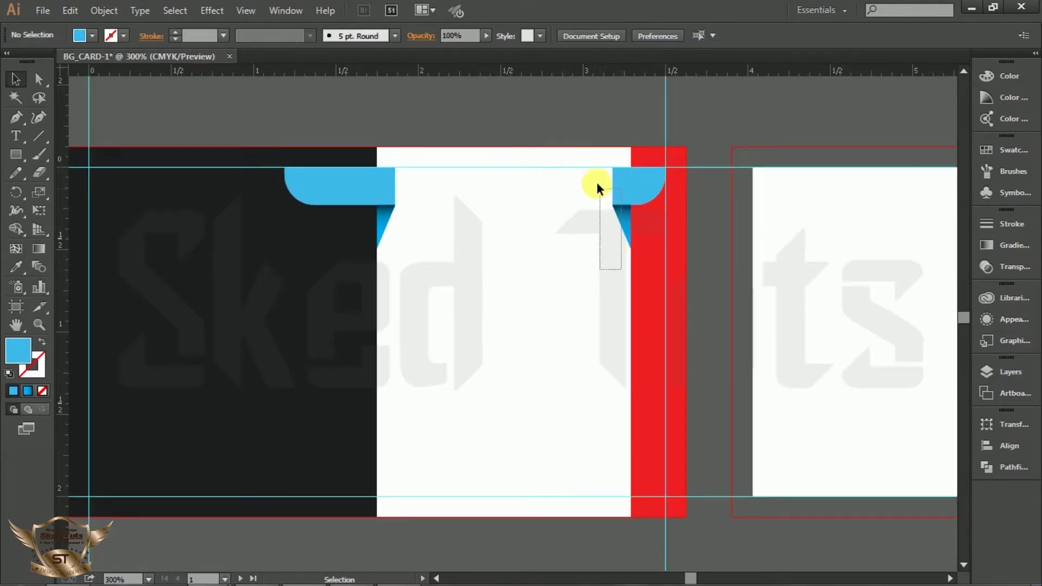
# Step: Group the shortened blue tab with its triangle on the red strip
pyautogui.moveTo(597, 185); pyautogui.dragTo(597, 185)
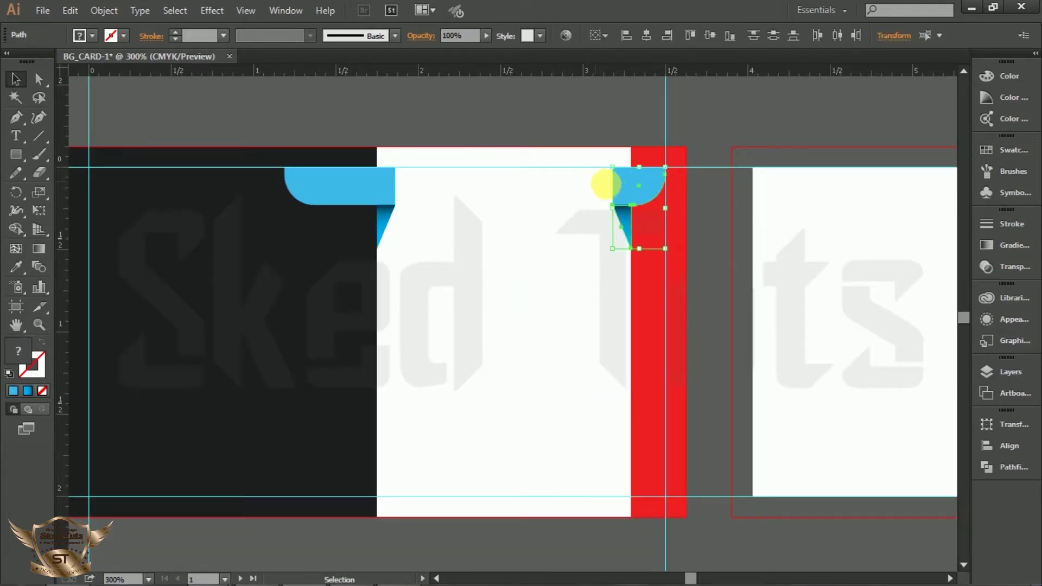
pyautogui.rightClick(622, 187)
pyautogui.click(661, 260)
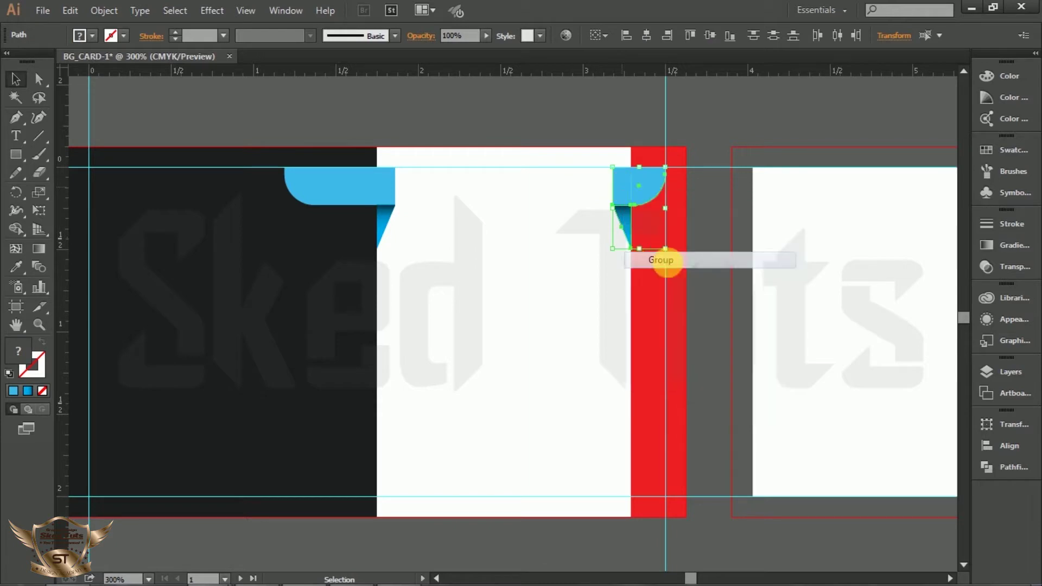
# Step: Make a copy of the red strip's ribbon reflected across the horizontal axis and place it at the card's lower-right corner on the bottom guide
pyautogui.click(622, 221)
pyautogui.rightClick(624, 197)
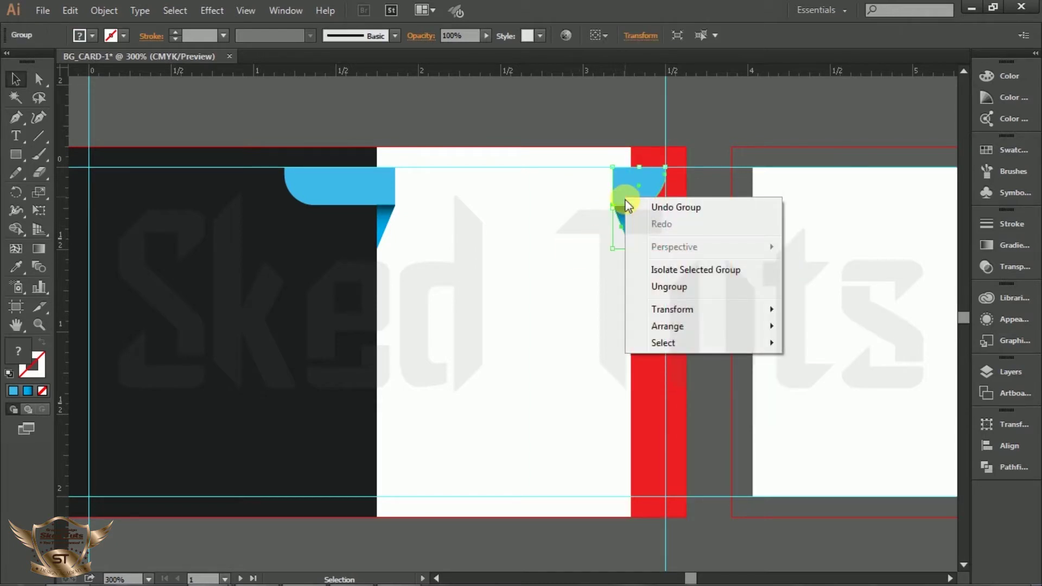
pyautogui.moveTo(675, 308)
pyautogui.click(811, 365)
pyautogui.click(579, 312)
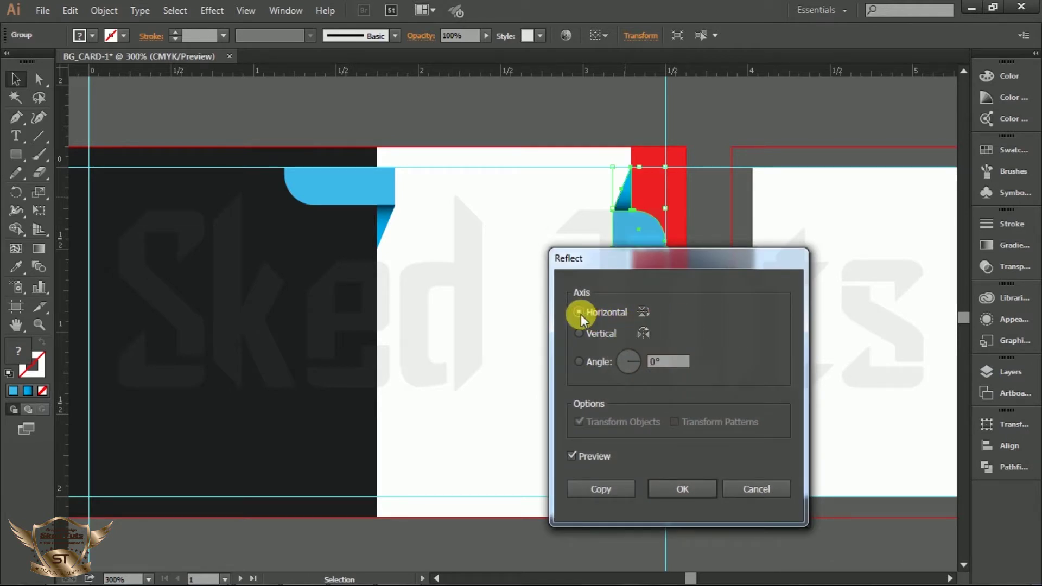
pyautogui.click(619, 487)
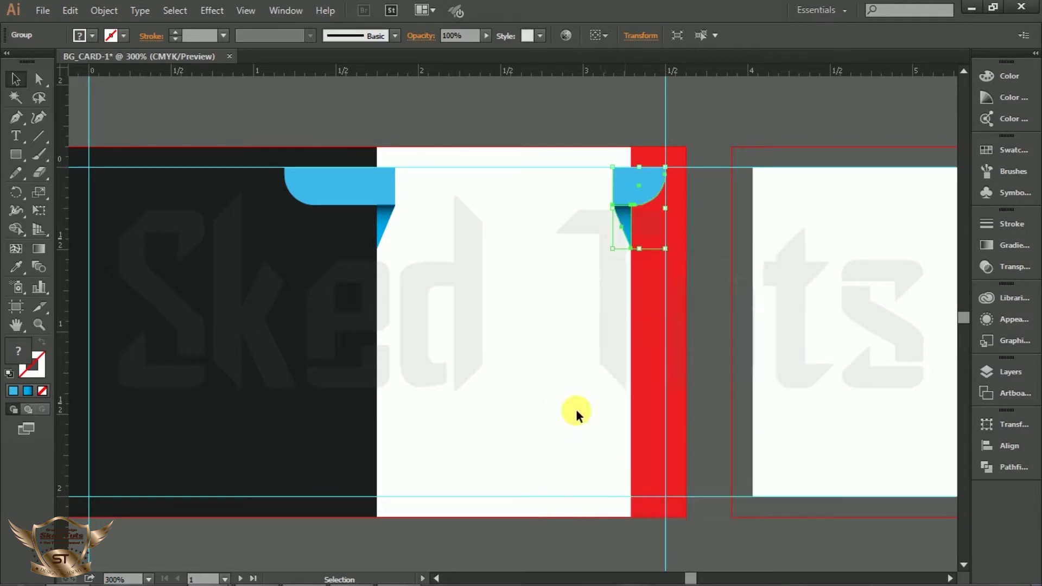
pyautogui.click(570, 304)
pyautogui.moveTo(645, 239); pyautogui.dragTo(646, 482)
pyautogui.click(731, 436)
# Step: Copy the ribbon on the black and white boundary to the lower part of the card and ungroup the copy
pyautogui.scroll(-1, 771, 263)
pyautogui.click(496, 213)
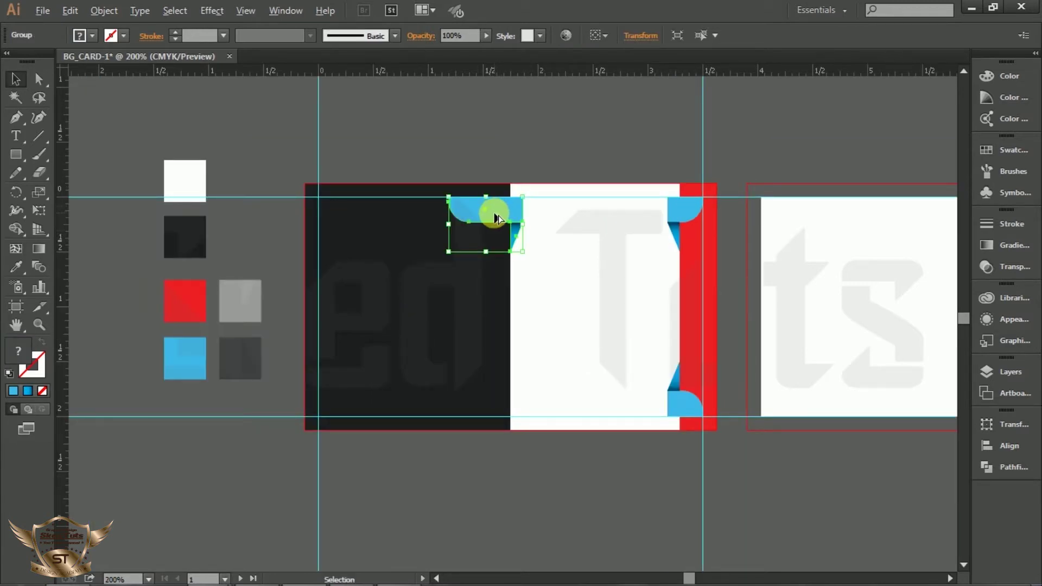
pyautogui.moveTo(490, 235); pyautogui.dragTo(520, 374)
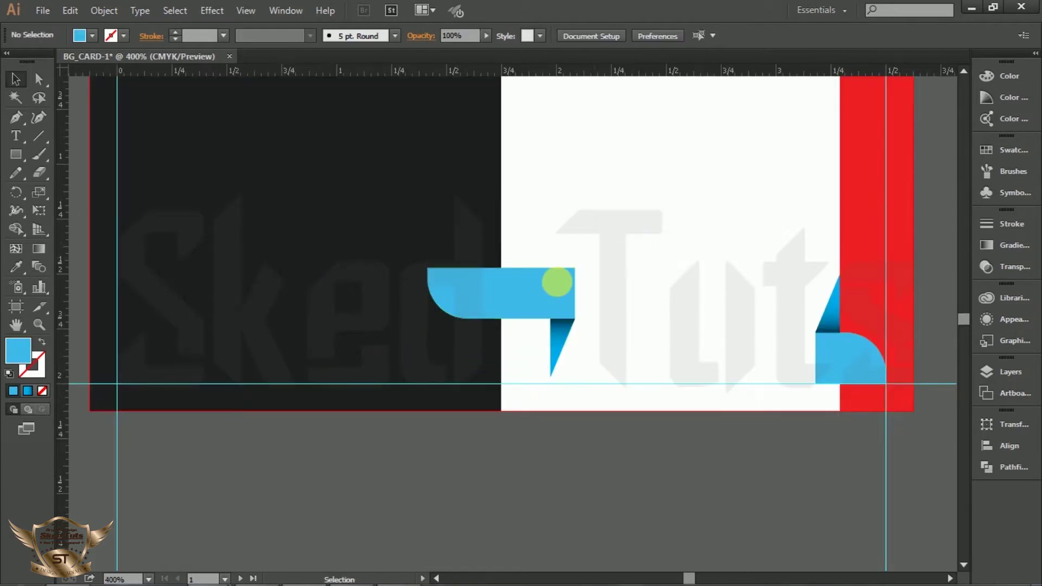
pyautogui.click(557, 282)
pyautogui.rightClick(546, 286)
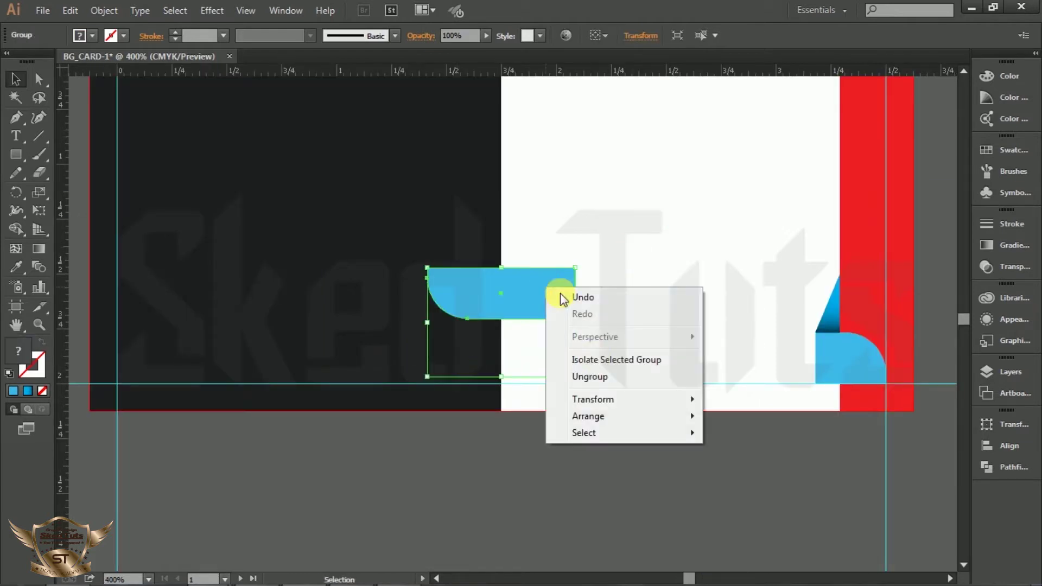
pyautogui.click(598, 380)
pyautogui.click(624, 308)
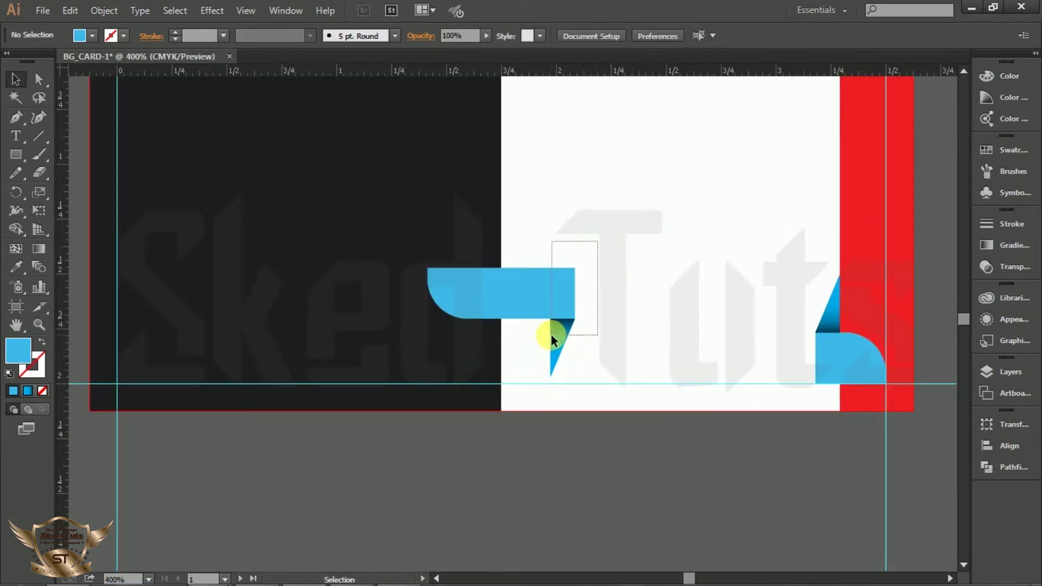
# Step: Reflect the ungrouped ribbon copy across the horizontal axis and move it onto the bottom guide, its triangle against the black and white boundary
pyautogui.click(554, 316)
pyautogui.rightClick(555, 298)
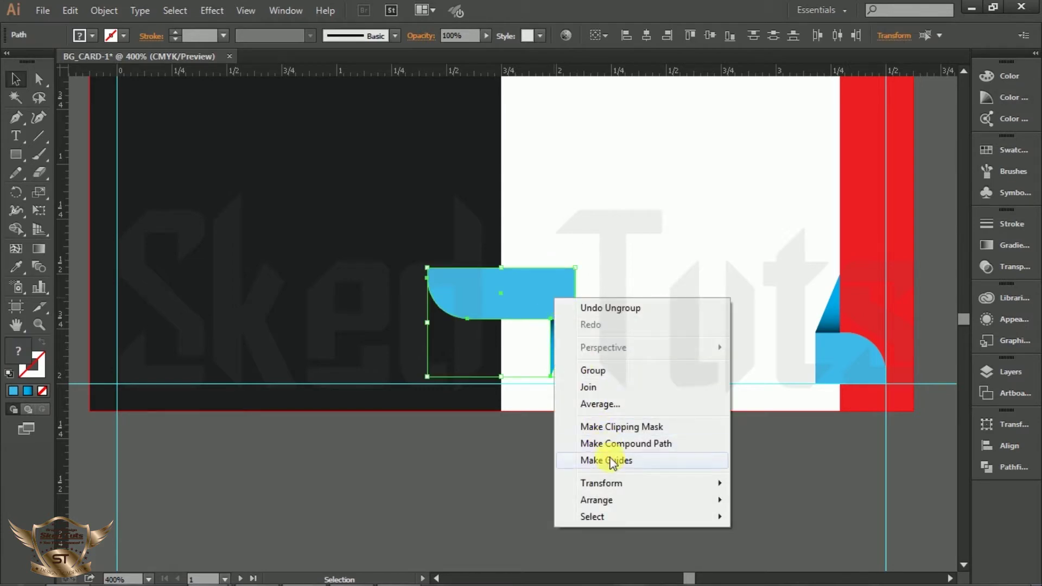
pyautogui.moveTo(615, 483)
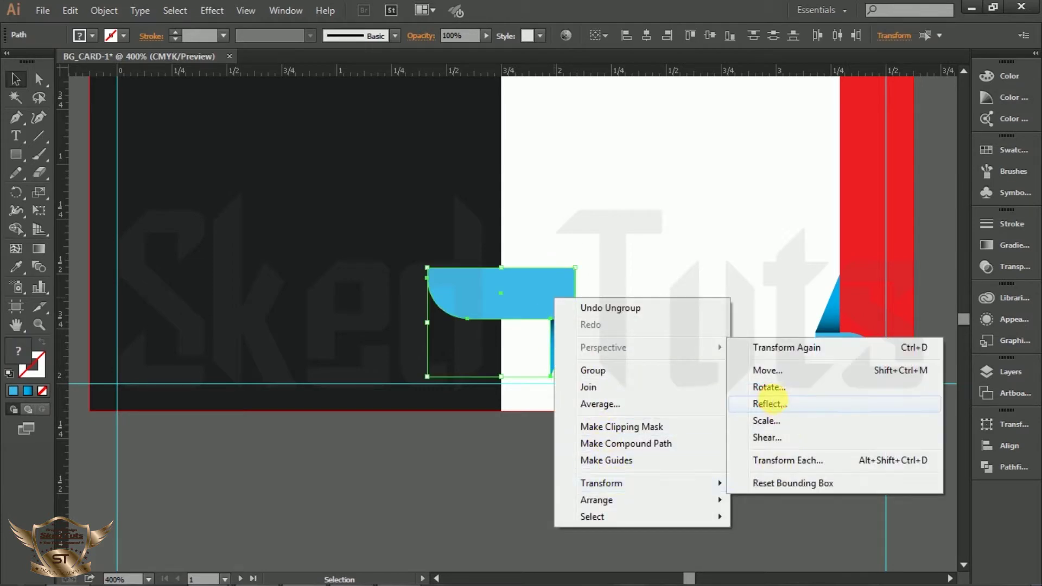
pyautogui.click(775, 405)
pyautogui.moveTo(643, 268); pyautogui.dragTo(717, 79)
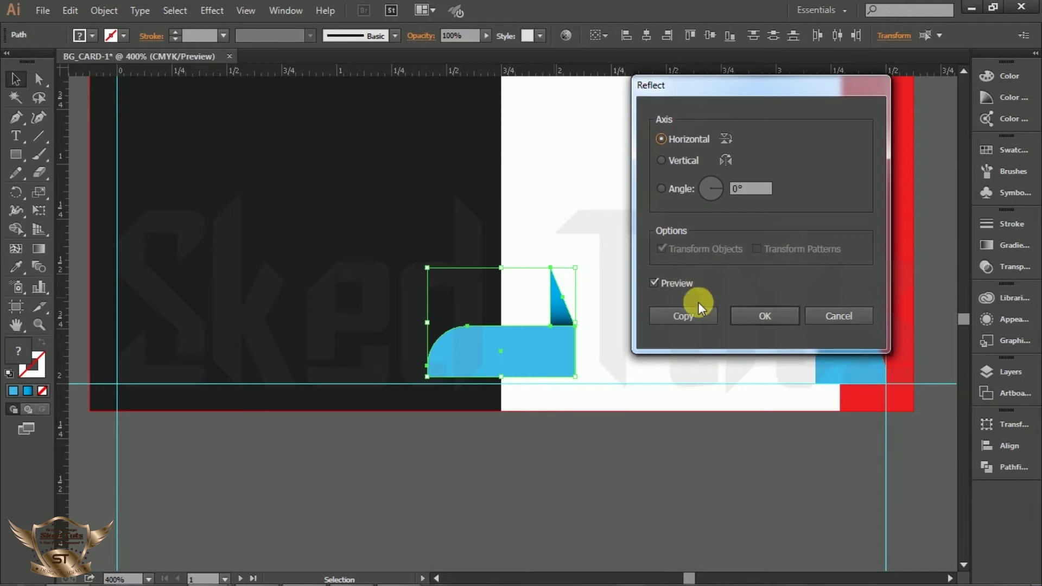
pyautogui.click(750, 316)
pyautogui.moveTo(628, 282); pyautogui.dragTo(506, 356)
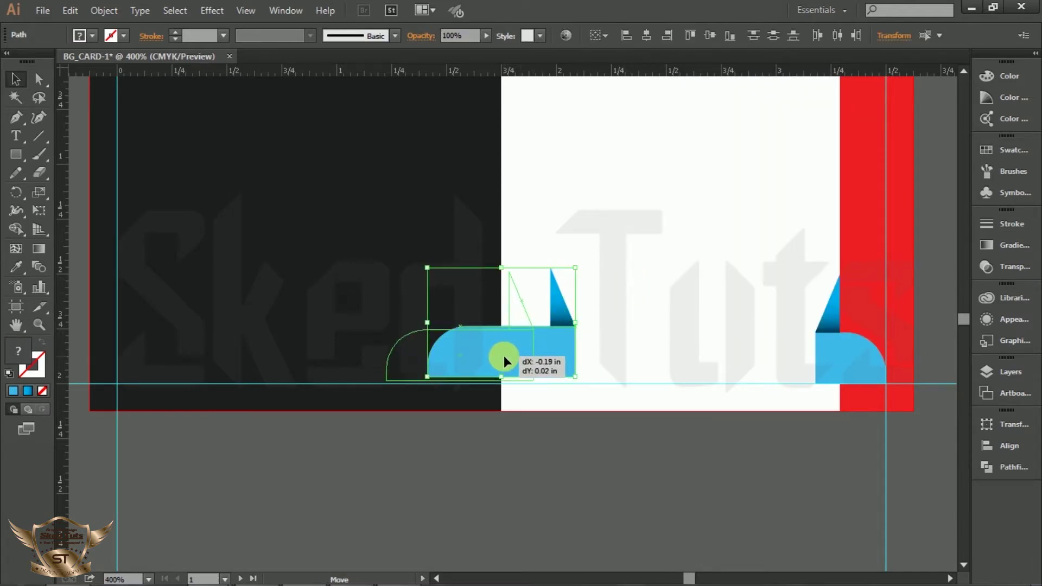
# Step: Remove the rounding from the corner of the lower blue tab on the black panel so it is a plain rectangle
pyautogui.hotkey('ctrl', '=')
pyautogui.hotkey('ctrl', '=')
pyautogui.hotkey('ctrl', '=')
pyautogui.click(35, 82)
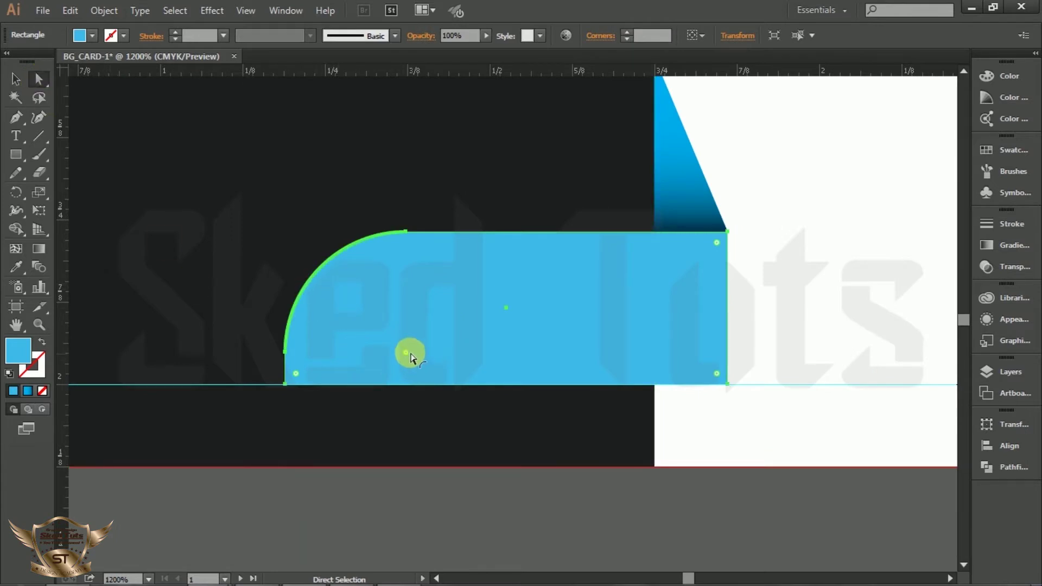
pyautogui.moveTo(405, 357); pyautogui.dragTo(314, 244)
# Step: Stretch the squared lower blue tab across the black panel to the card's left guide
pyautogui.hotkey('ctrl', '-')
pyautogui.hotkey('ctrl', '-')
pyautogui.hotkey('ctrl', '-')
pyautogui.click(15, 79)
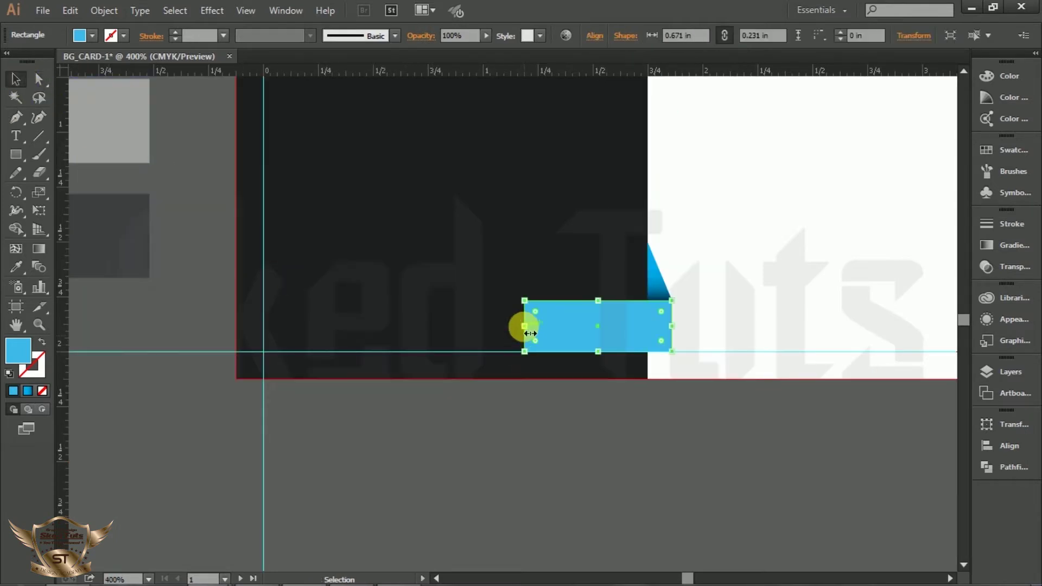
pyautogui.moveTo(525, 325); pyautogui.dragTo(265, 325)
# Step: Draw a horizontal line through the middle of the blue bar, extending past its right end, with a magenta 0.25 pt stroke
pyautogui.hotkey('ctrl', '+')
pyautogui.click(38, 136)
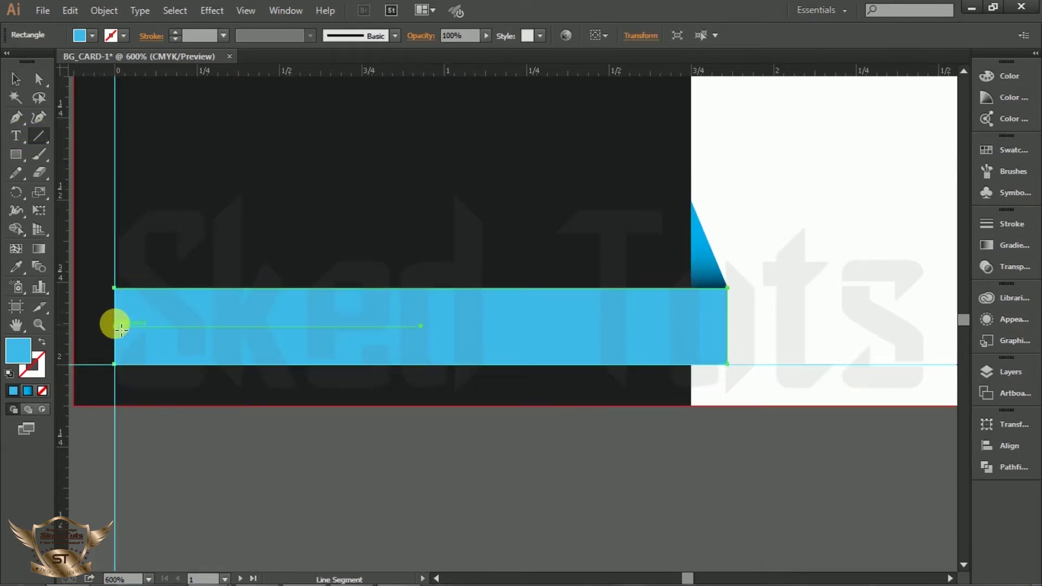
pyautogui.moveTo(120, 327); pyautogui.dragTo(786, 326)
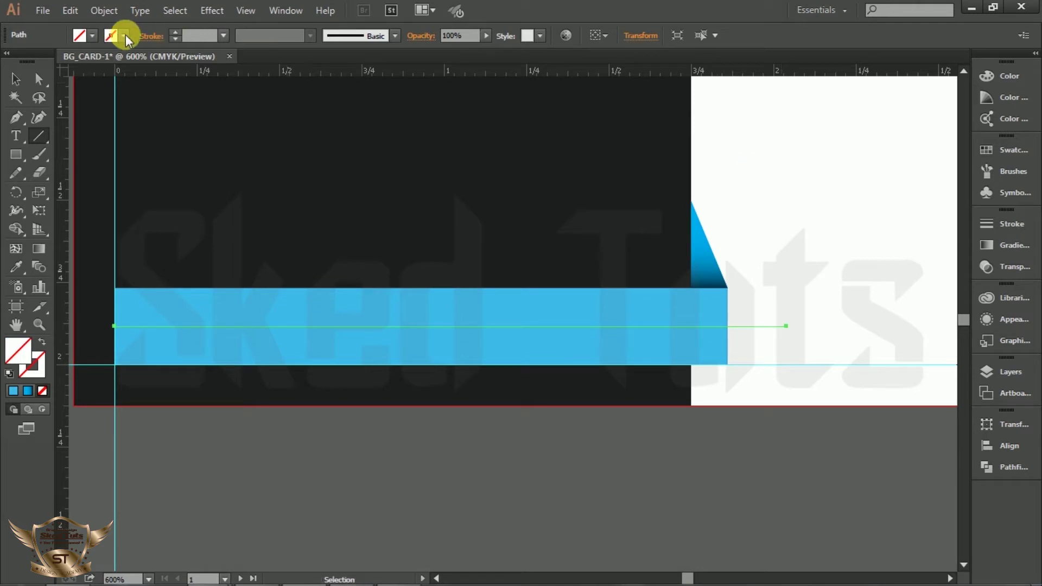
pyautogui.click(124, 36)
pyautogui.click(104, 60)
pyautogui.click(223, 35)
pyautogui.click(237, 53)
pyautogui.click(17, 77)
pyautogui.click(82, 291)
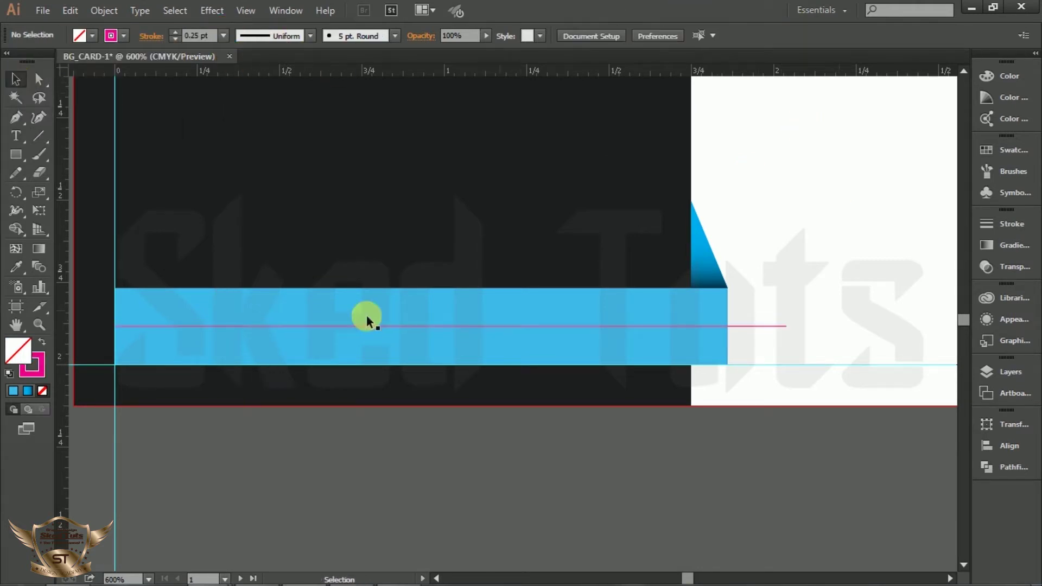
# Step: Draw a vertical line from the midpoint of the blue bar's upper edge down past the card's lower edge
pyautogui.click(39, 137)
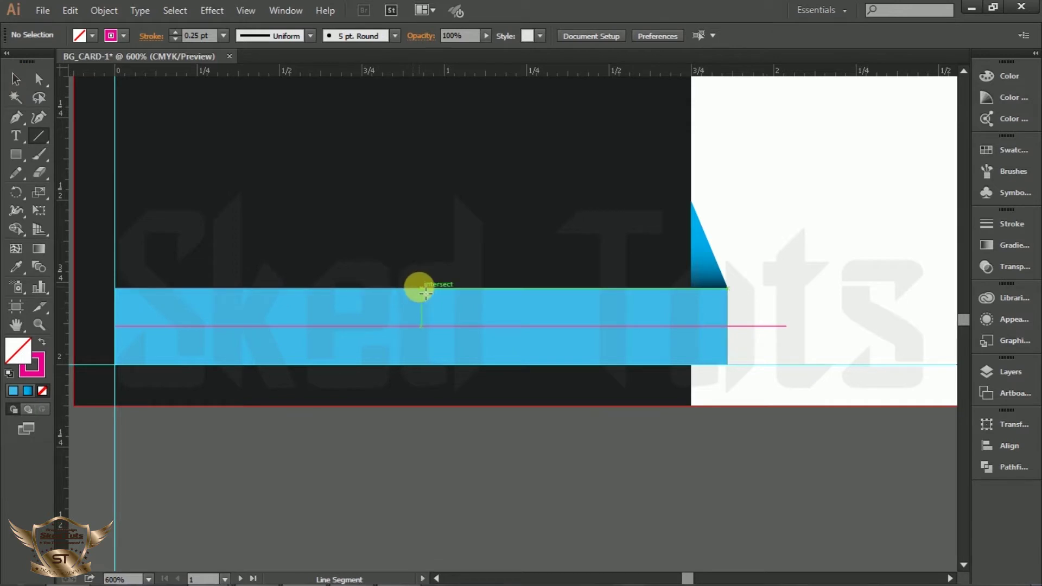
pyautogui.moveTo(422, 288); pyautogui.dragTo(419, 444)
pyautogui.hotkey('ctrl', '-')
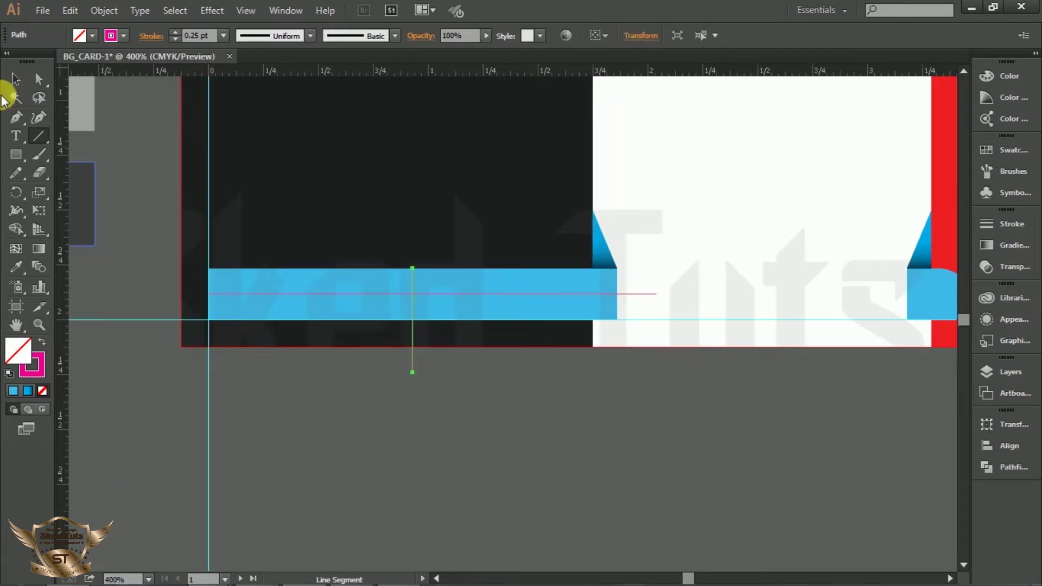
# Step: Divide the blue bar into quarters along the two crossing lines with Pathfinder
pyautogui.click(12, 81)
pyautogui.click(673, 292)
pyautogui.moveTo(640, 308); pyautogui.dragTo(640, 308)
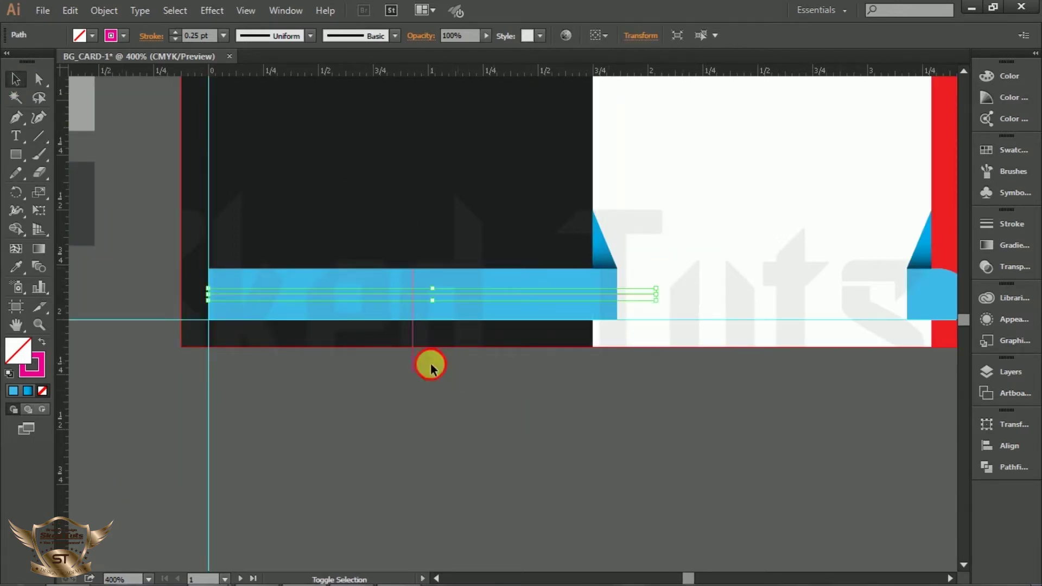
pyautogui.keyDown('shift'); pyautogui.click(413, 363); pyautogui.keyUp('shift')
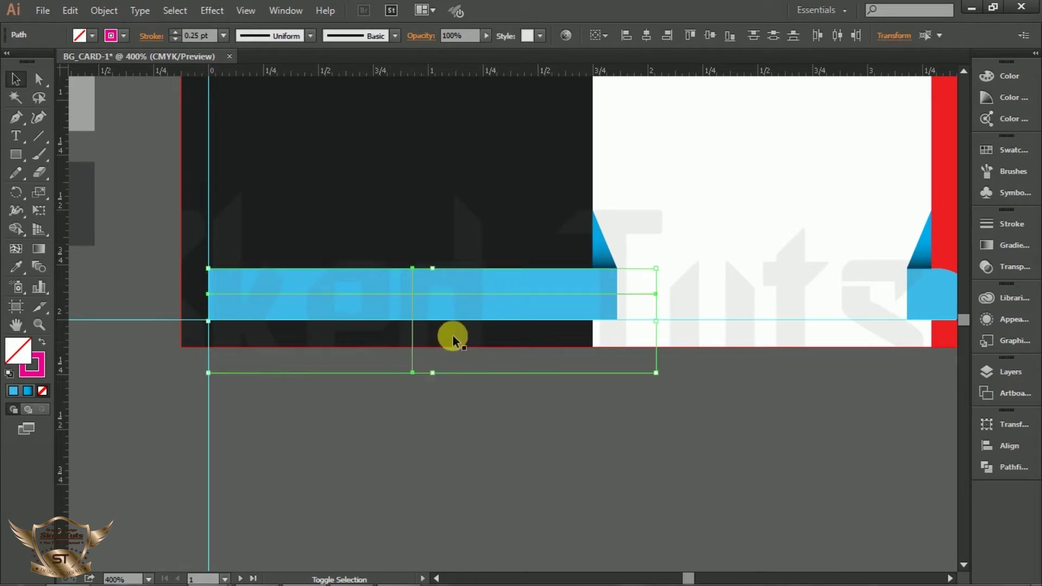
pyautogui.click(1015, 465)
pyautogui.click(809, 486)
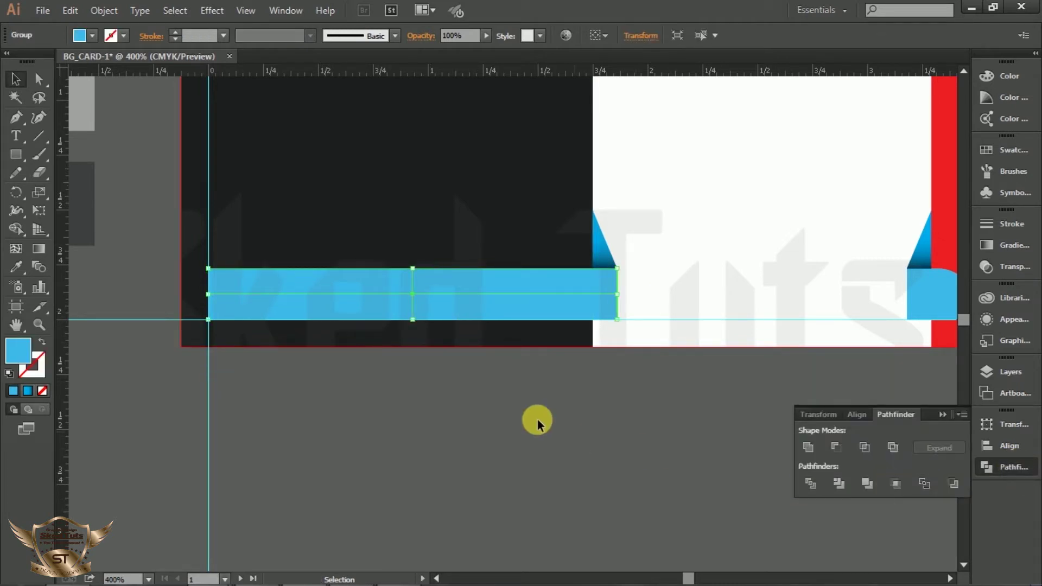
# Step: Ungroup the divided blue bar and delete its upper-right piece
pyautogui.click(482, 352)
pyautogui.click(455, 307)
pyautogui.rightClick(455, 307)
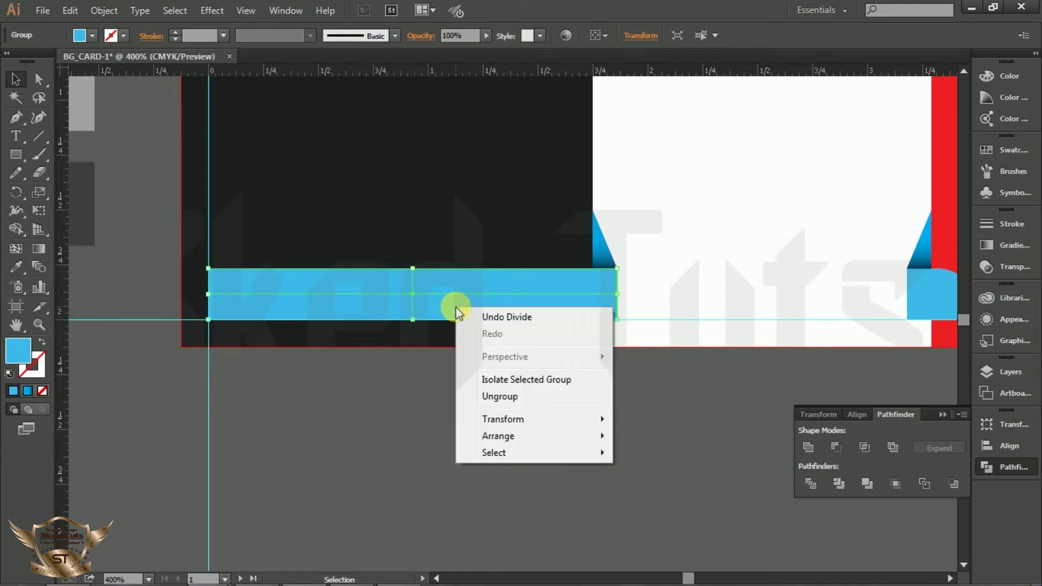
pyautogui.click(502, 397)
pyautogui.click(558, 414)
pyautogui.click(464, 280)
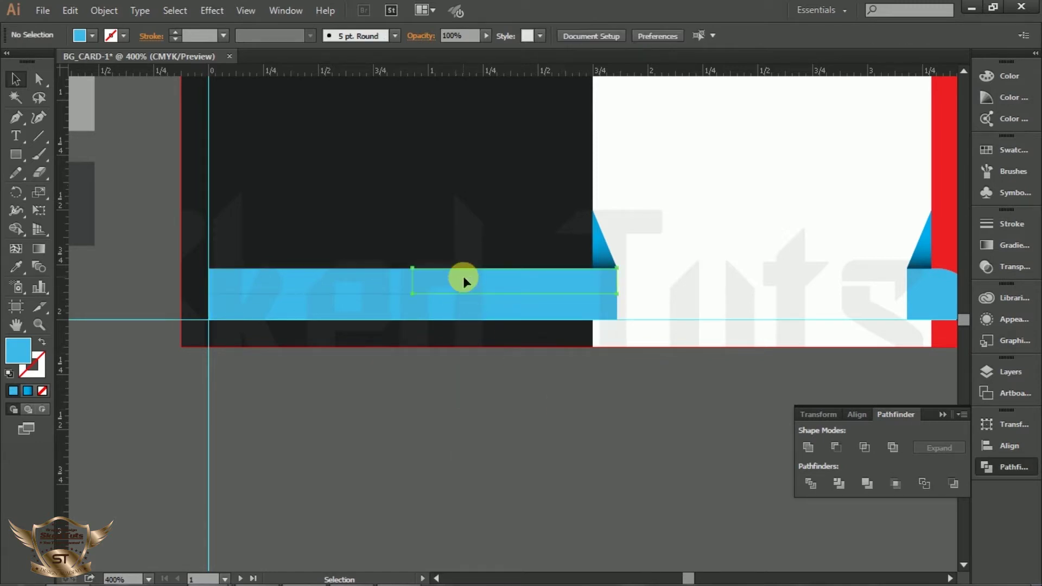
pyautogui.press('Delete')
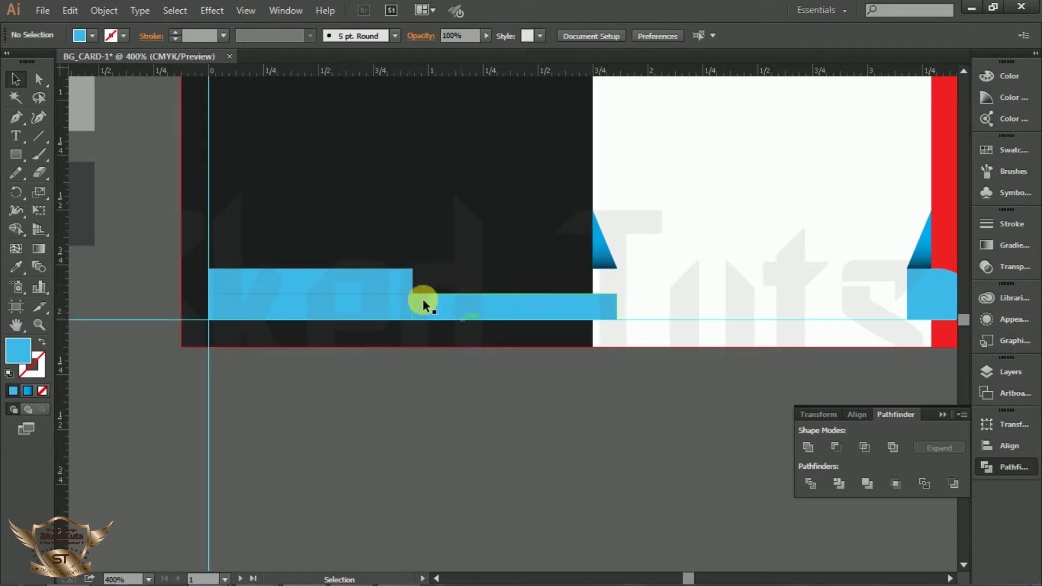
# Step: Unite the three remaining blue bar pieces into one stepped shape with Pathfinder
pyautogui.click(397, 285)
pyautogui.keyDown('shift'); pyautogui.click(428, 305); pyautogui.keyUp('shift')
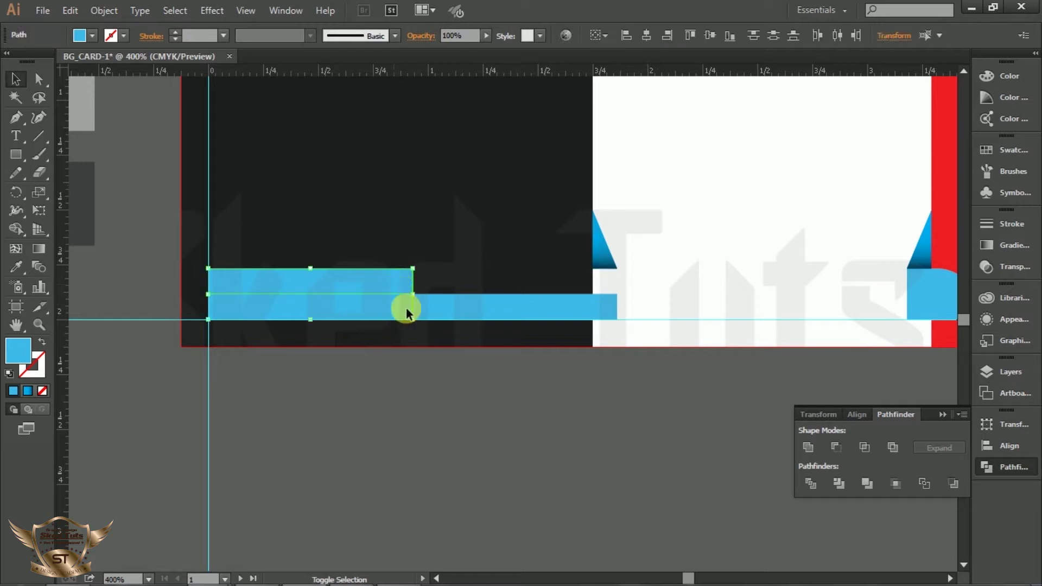
pyautogui.click(806, 448)
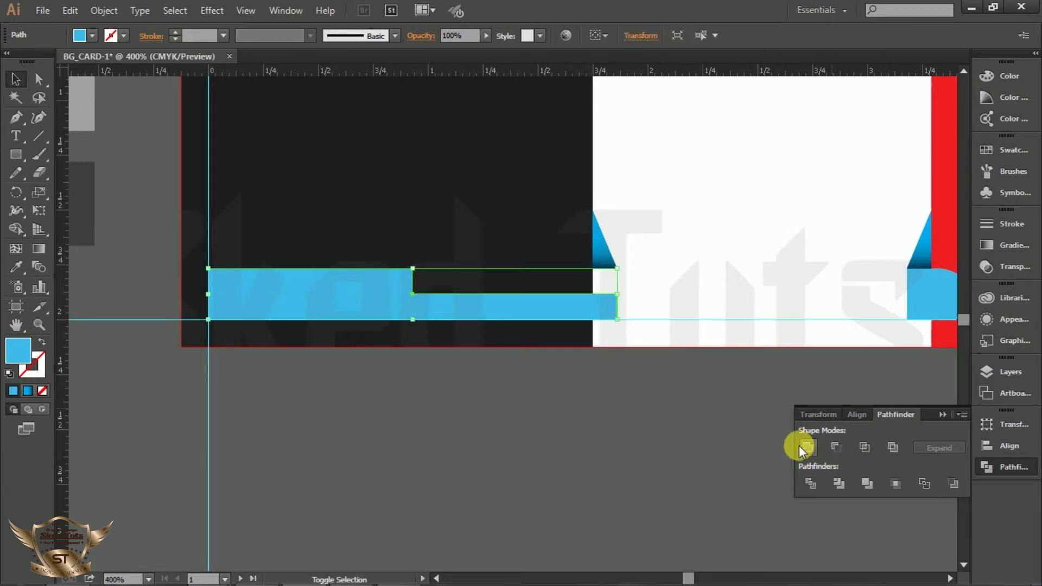
pyautogui.click(446, 331)
# Step: Round the outer corner at the upper step of the blue bar
pyautogui.click(388, 295)
pyautogui.click(38, 79)
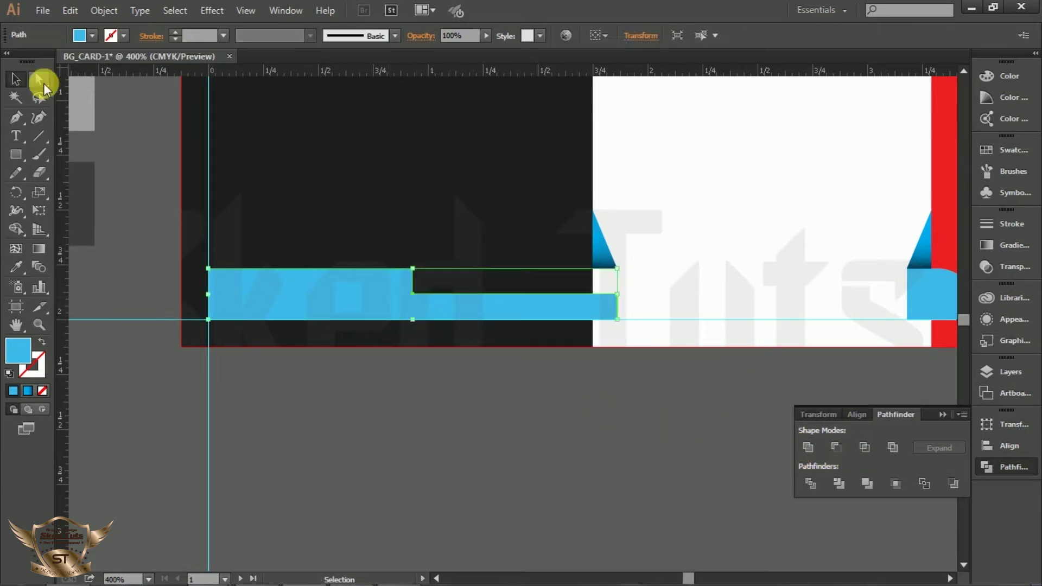
pyautogui.click(413, 270)
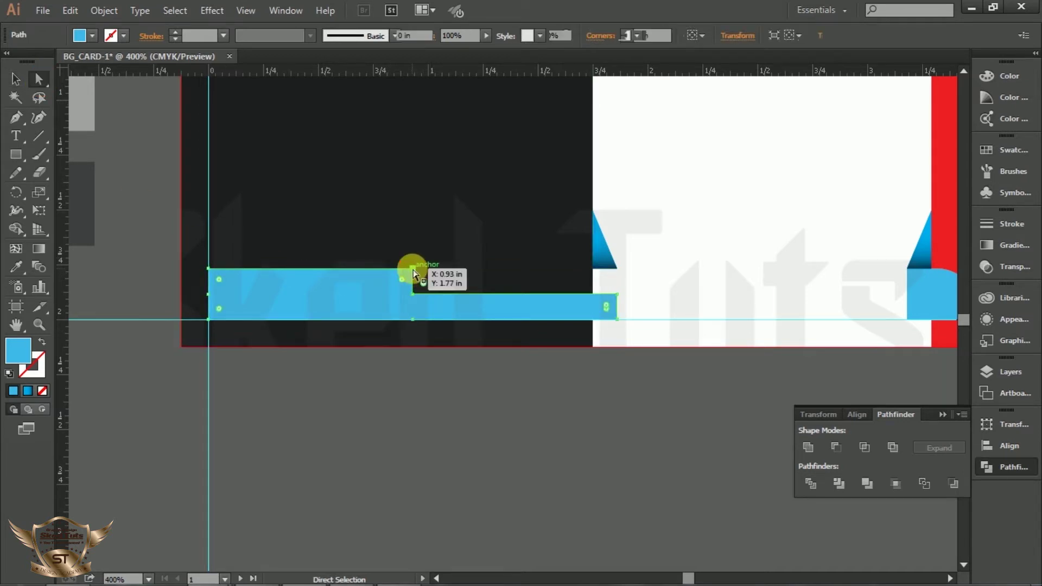
pyautogui.moveTo(402, 279); pyautogui.dragTo(380, 298)
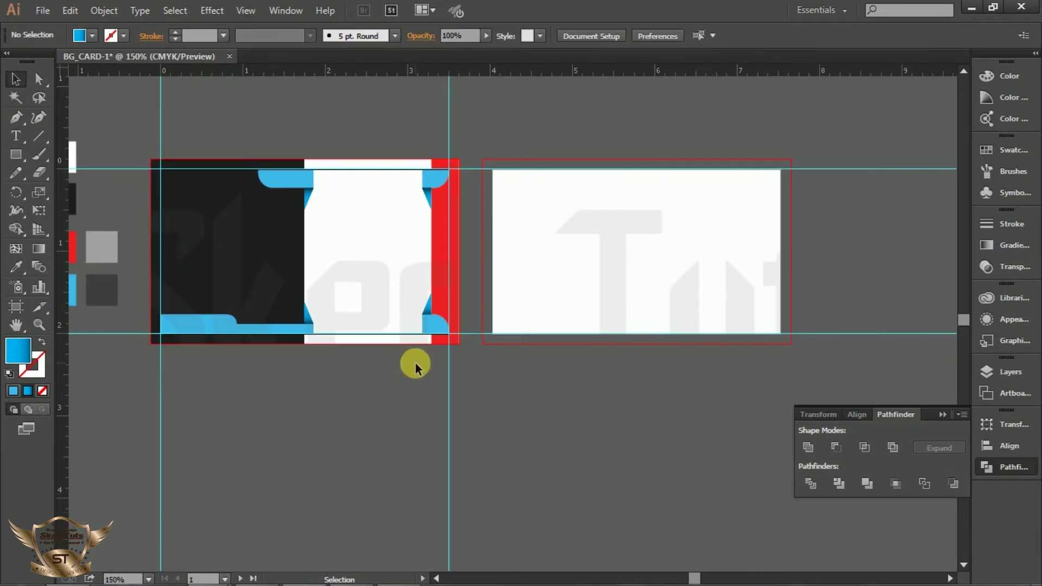
pyautogui.click(943, 414)
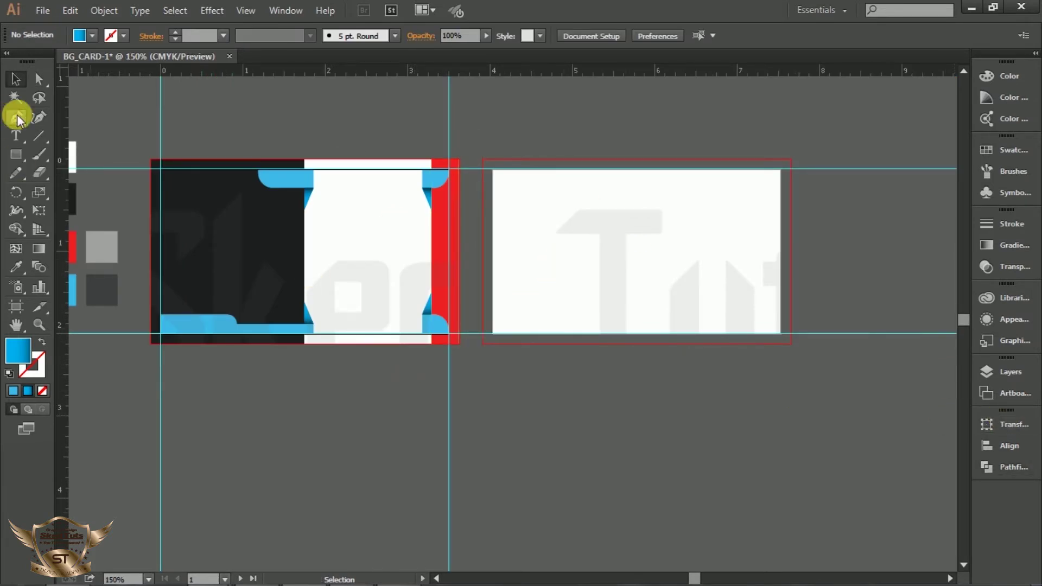
# Step: Draw a rectangle over the second card including its bleed and fill it with the first card's white
pyautogui.click(22, 159)
pyautogui.moveTo(482, 159); pyautogui.dragTo(797, 353)
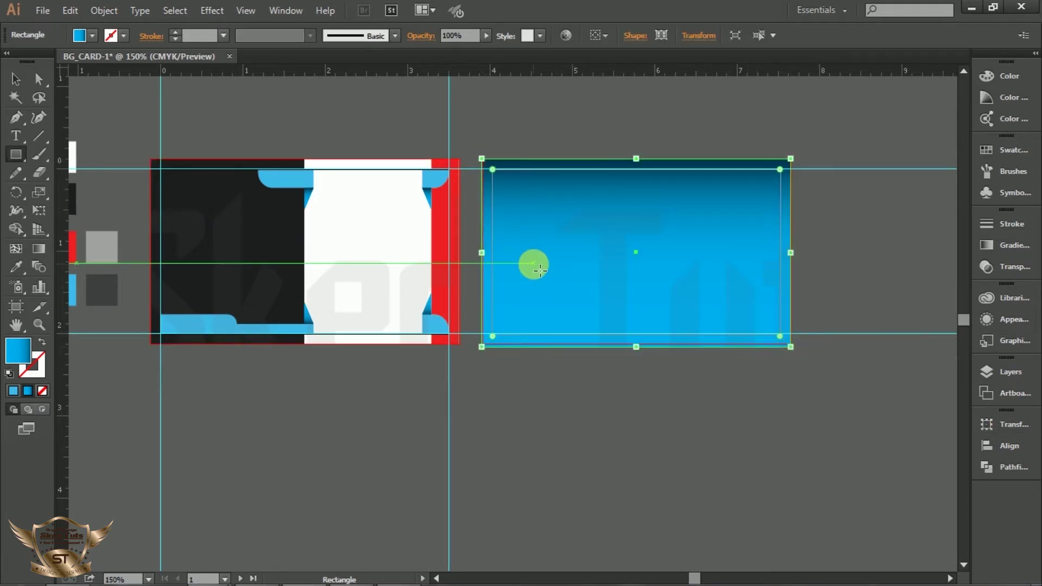
pyautogui.scroll(2, 513, 260)
pyautogui.scroll(-1, 461, 260)
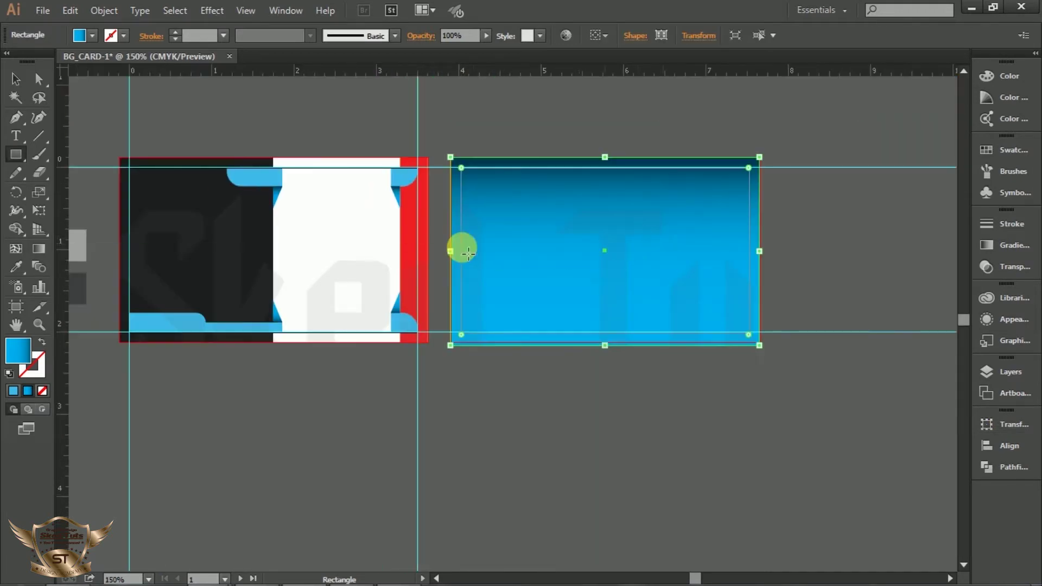
pyautogui.click(21, 265)
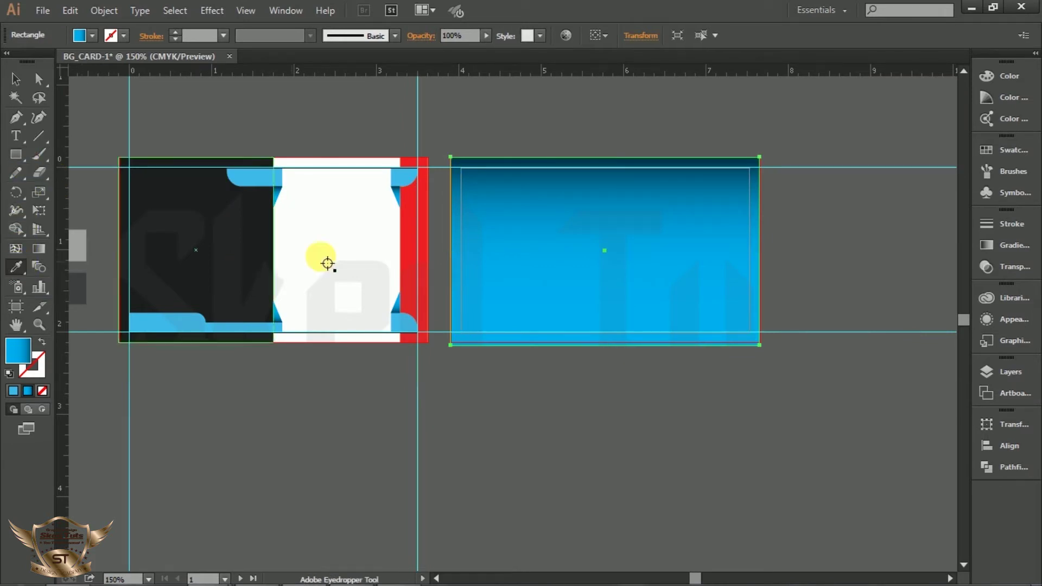
pyautogui.click(339, 250)
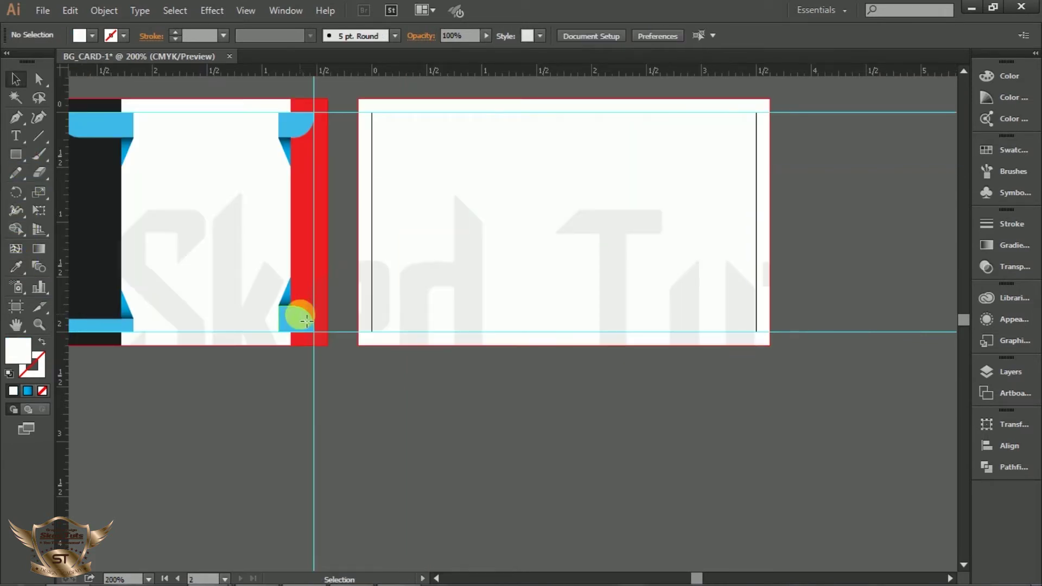
# Step: Group the red strip with its two ribbons and place a copy at the right edge of the second card
pyautogui.click(299, 316)
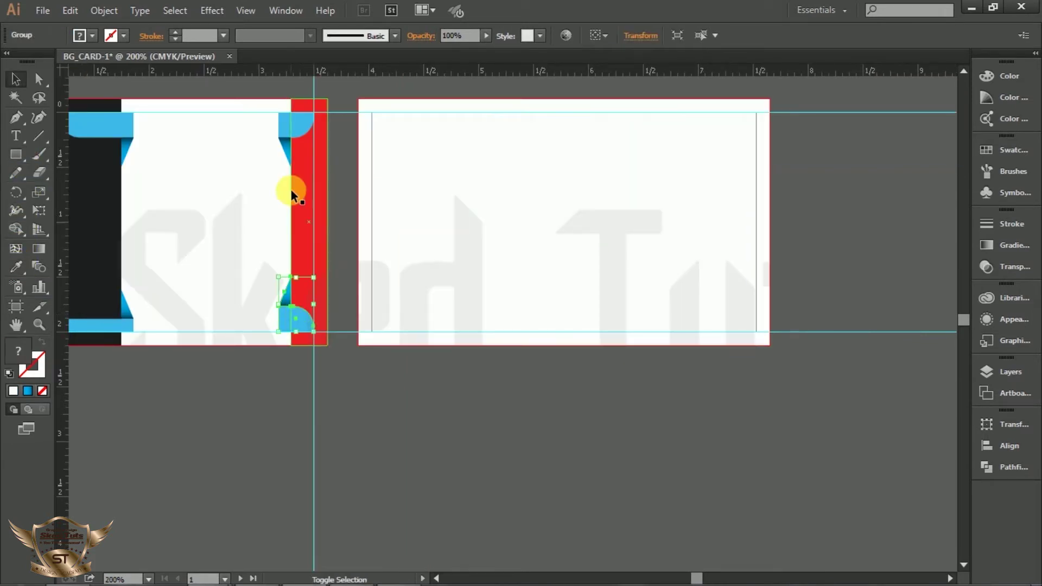
pyautogui.keyDown('shift'); pyautogui.click(299, 120); pyautogui.keyUp('shift')
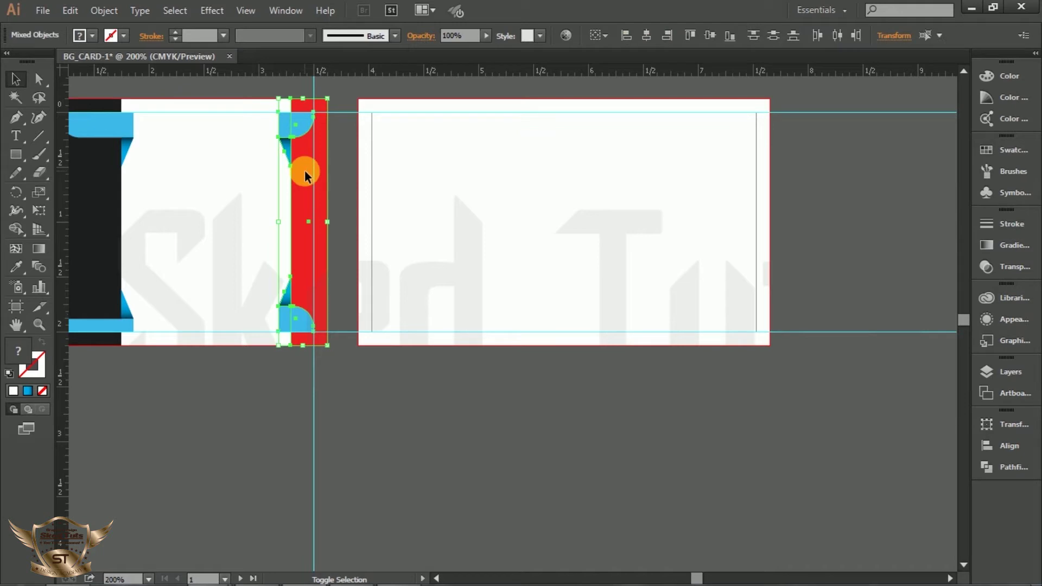
pyautogui.rightClick(305, 171)
pyautogui.click(348, 244)
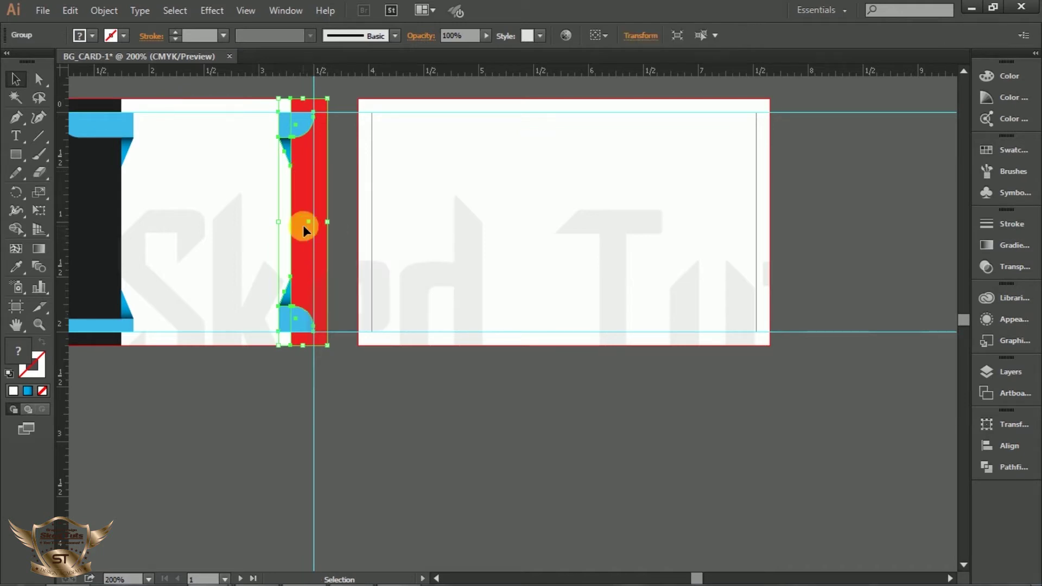
pyautogui.moveTo(303, 223); pyautogui.dragTo(747, 234)
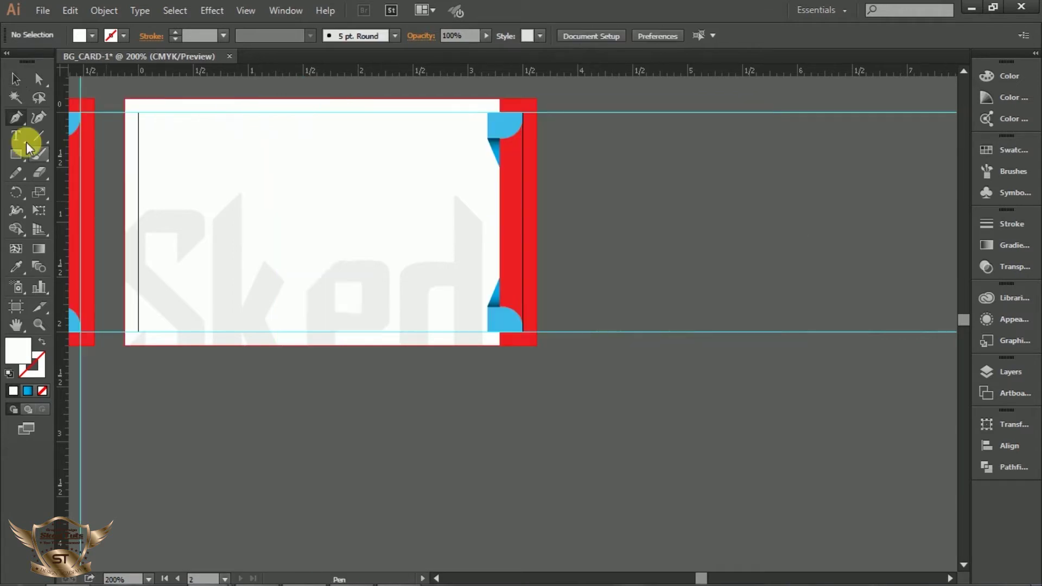
# Step: With the Pen tool, draw a closed shape curving from the second card's upper-left corner to the bottom guide by the red strip, looping outside the card
pyautogui.click(14, 121)
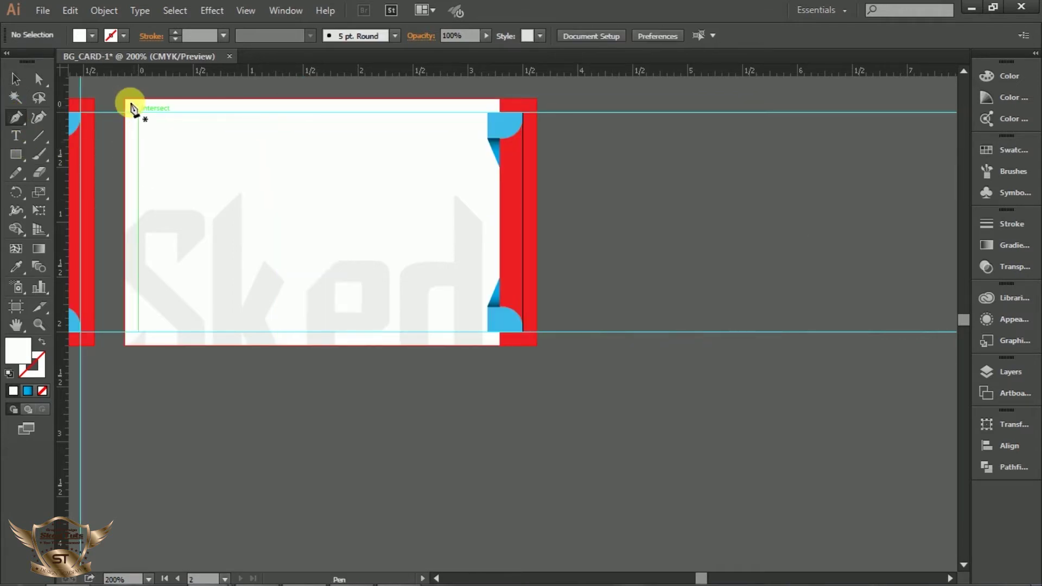
pyautogui.click(125, 98)
pyautogui.moveTo(488, 332); pyautogui.dragTo(747, 347)
pyautogui.moveTo(487, 332); pyautogui.dragTo(564, 343)
pyautogui.click(580, 332)
pyautogui.click(580, 408)
pyautogui.click(395, 407)
pyautogui.click(208, 382)
pyautogui.click(118, 349)
pyautogui.click(98, 207)
pyautogui.click(125, 99)
# Step: Separate the part of the pen shape inside the second card with Shape Builder and delete the leftover outside the card
pyautogui.press('v')
pyautogui.moveTo(508, 109); pyautogui.dragTo(335, 395)
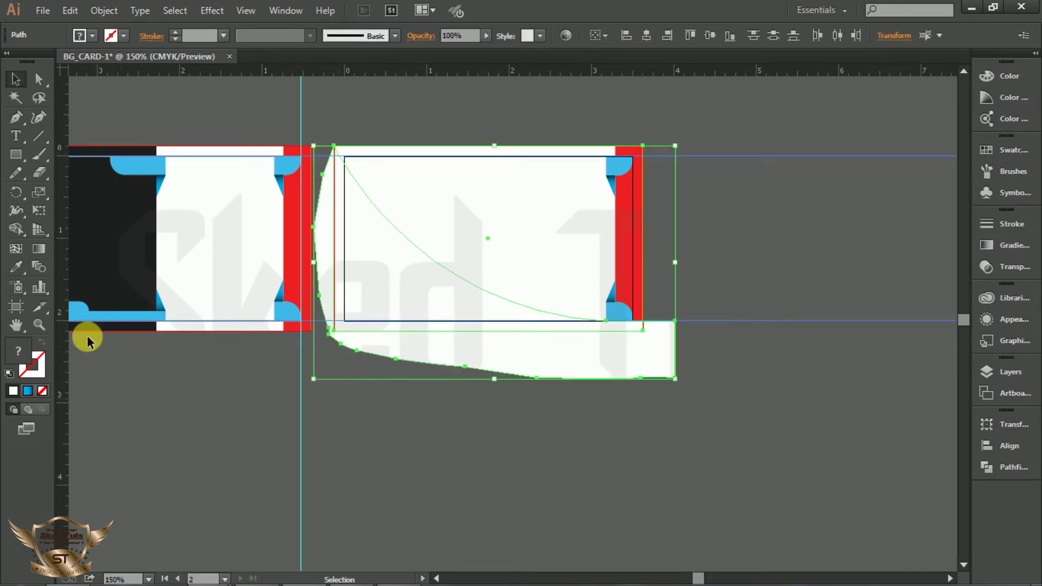
pyautogui.click(19, 233)
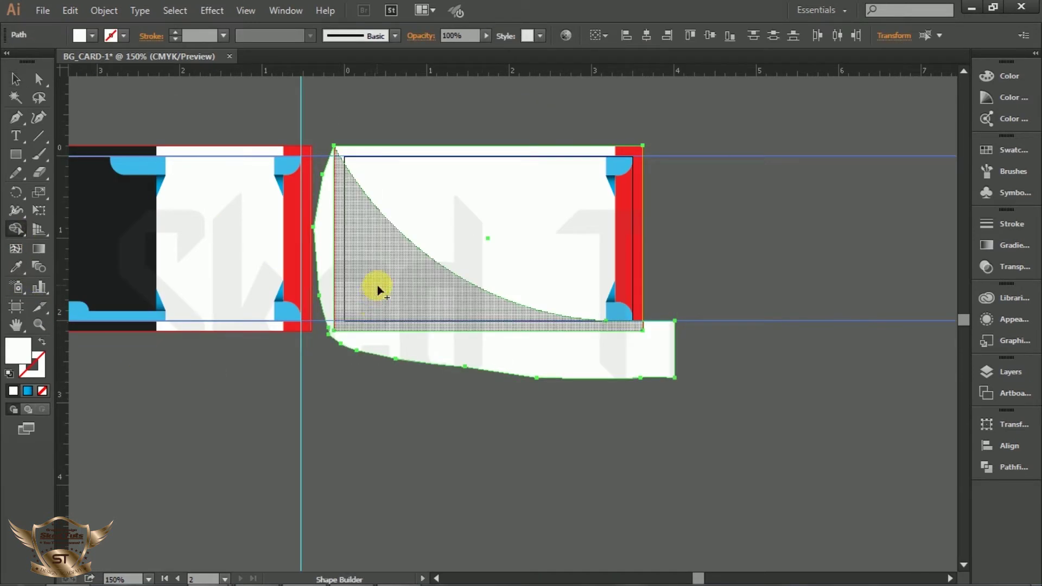
pyautogui.click(379, 290)
pyautogui.click(15, 78)
pyautogui.click(479, 377)
pyautogui.click(483, 354)
pyautogui.press('Delete')
# Step: Fill the curved lower-left shape on the second card with the first card's black
pyautogui.click(429, 320)
pyautogui.click(14, 267)
pyautogui.click(107, 252)
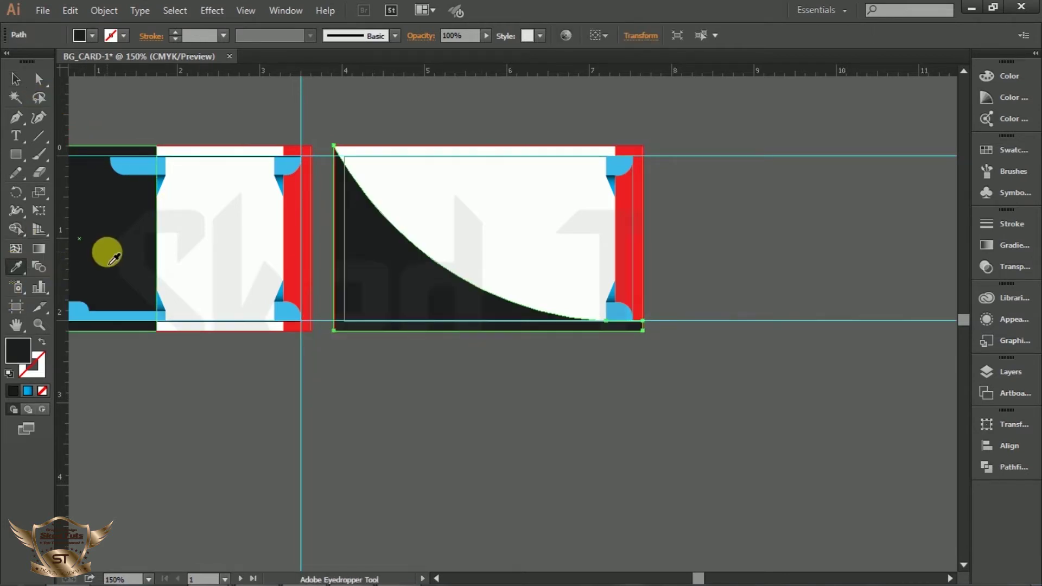
# Step: Draw a rectangle about 1.106 x 0.167 in near the top of the first card's black panel and fill it with the dark grey swatch
pyautogui.click(16, 79)
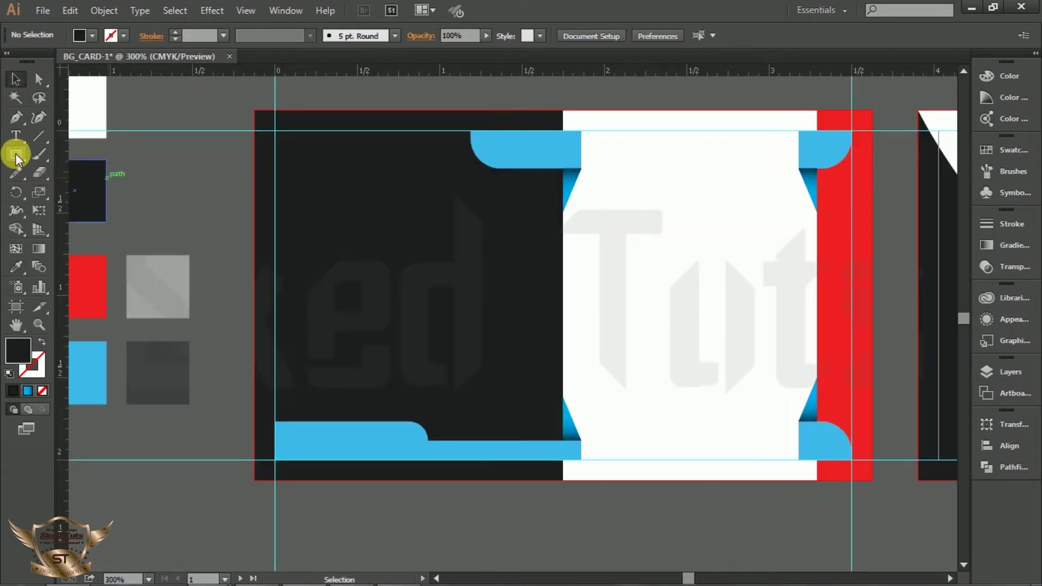
pyautogui.click(15, 155)
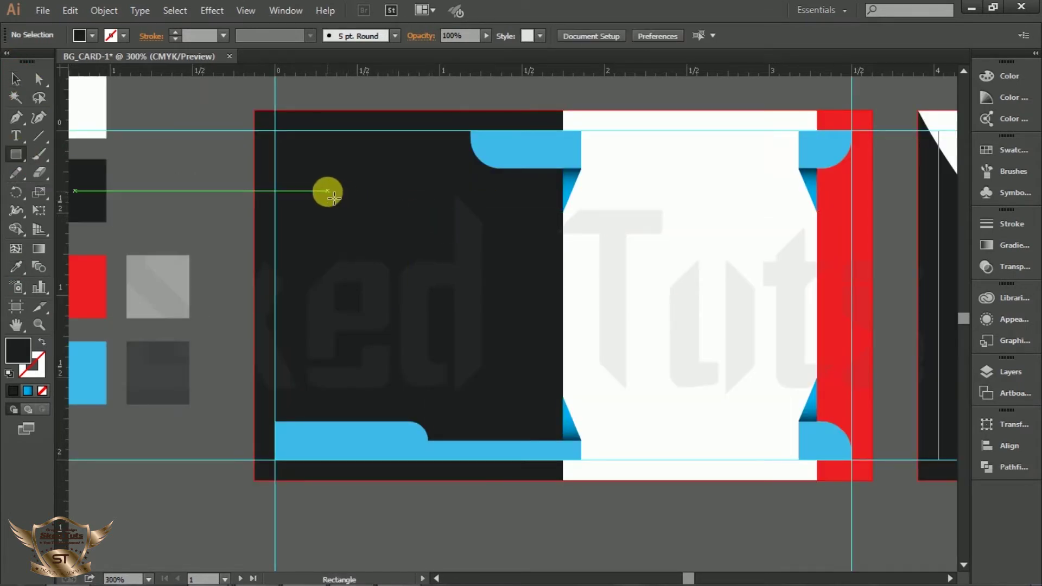
pyautogui.moveTo(323, 181); pyautogui.dragTo(505, 208)
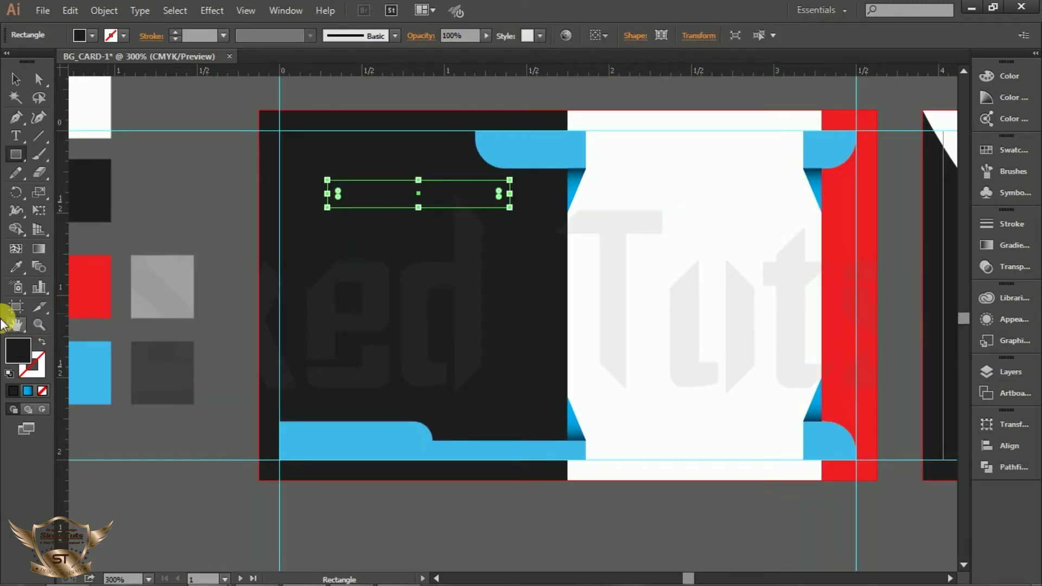
pyautogui.click(16, 267)
pyautogui.click(159, 363)
pyautogui.click(14, 78)
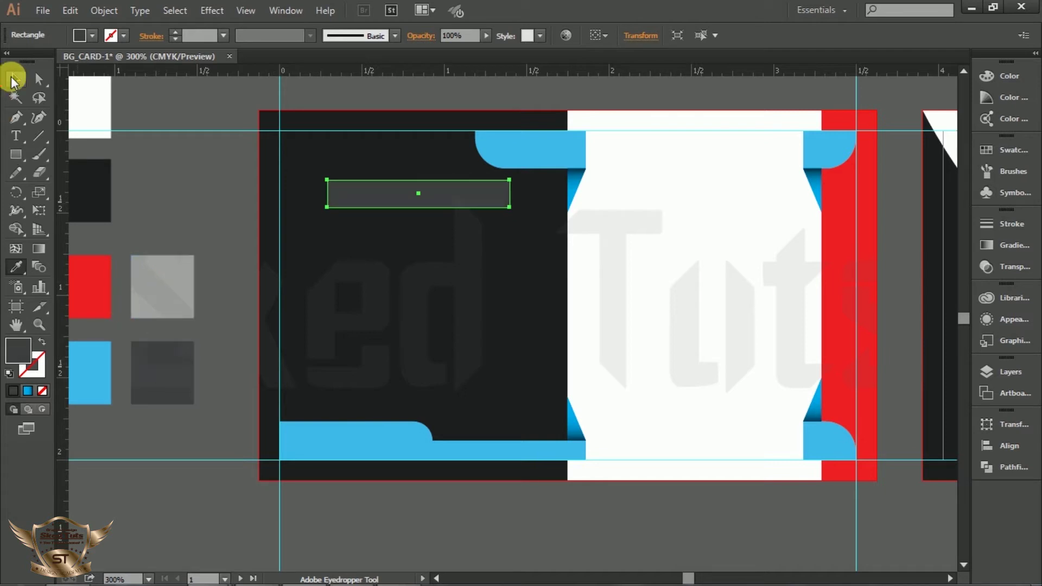
# Step: Move the dark grey rectangle below the first card and fully round its corners into a pill-shaped bar
pyautogui.scroll(2, 362, 194)
pyautogui.scroll(-2, 416, 154)
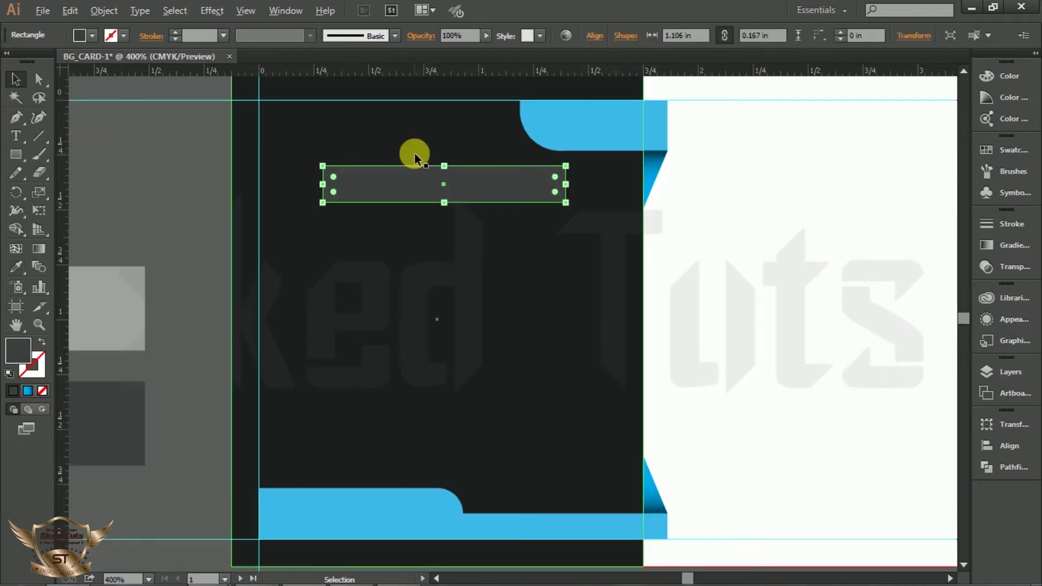
pyautogui.scroll(-2, 439, 158)
pyautogui.moveTo(440, 137); pyautogui.dragTo(429, 476)
pyautogui.scroll(-8, 495, 344)
pyautogui.scroll(3, 431, 386)
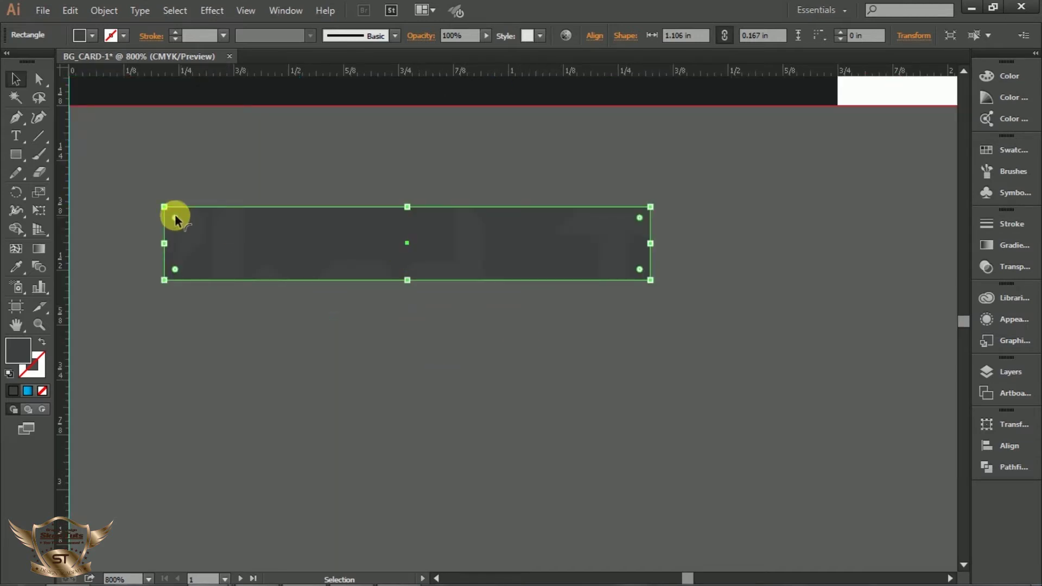
pyautogui.moveTo(213, 258); pyautogui.dragTo(213, 257)
pyautogui.click(494, 354)
# Step: Duplicate the pill bar slightly lower so the two overlap, and split their overlapping areas with Shape Builder
pyautogui.click(419, 242)
pyautogui.keyDown('alt'); pyautogui.moveTo(418, 242); pyautogui.dragTo(429, 245); pyautogui.keyUp('alt')
pyautogui.moveTo(485, 302); pyautogui.dragTo(485, 302)
pyautogui.moveTo(624, 230); pyautogui.dragTo(84, 286)
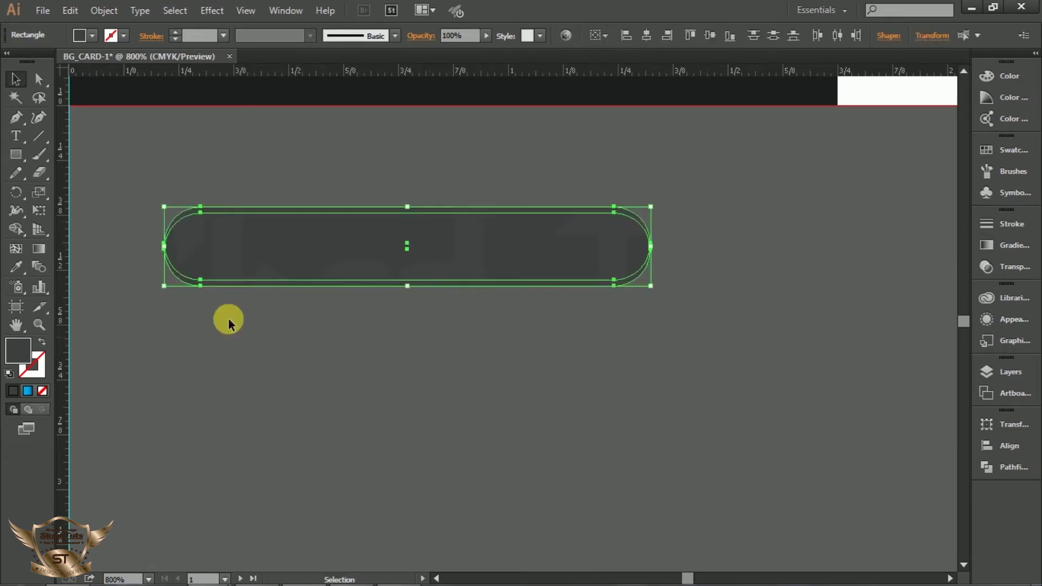
pyautogui.click(15, 228)
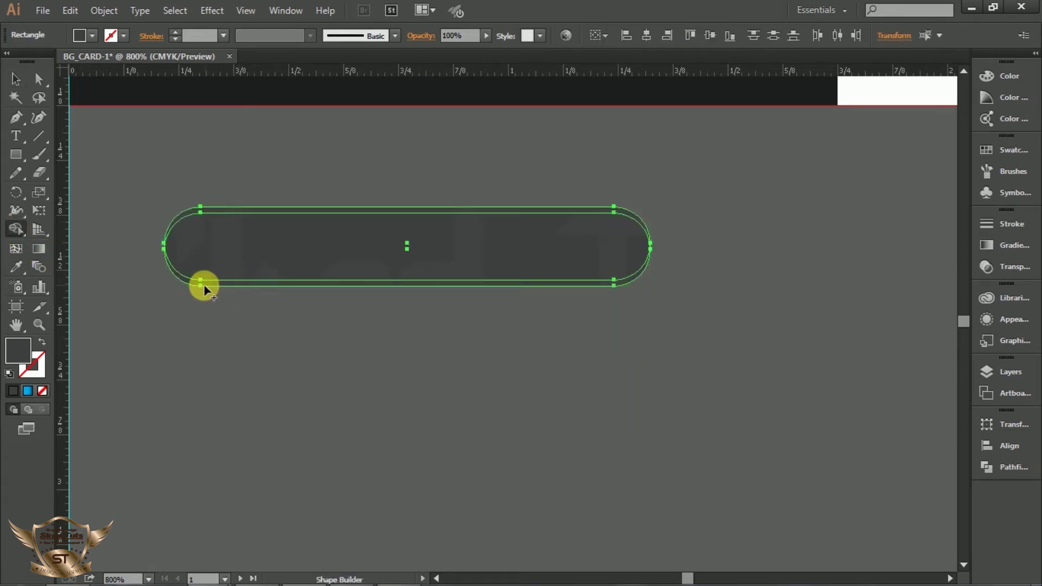
pyautogui.scroll(-1, 456, 243)
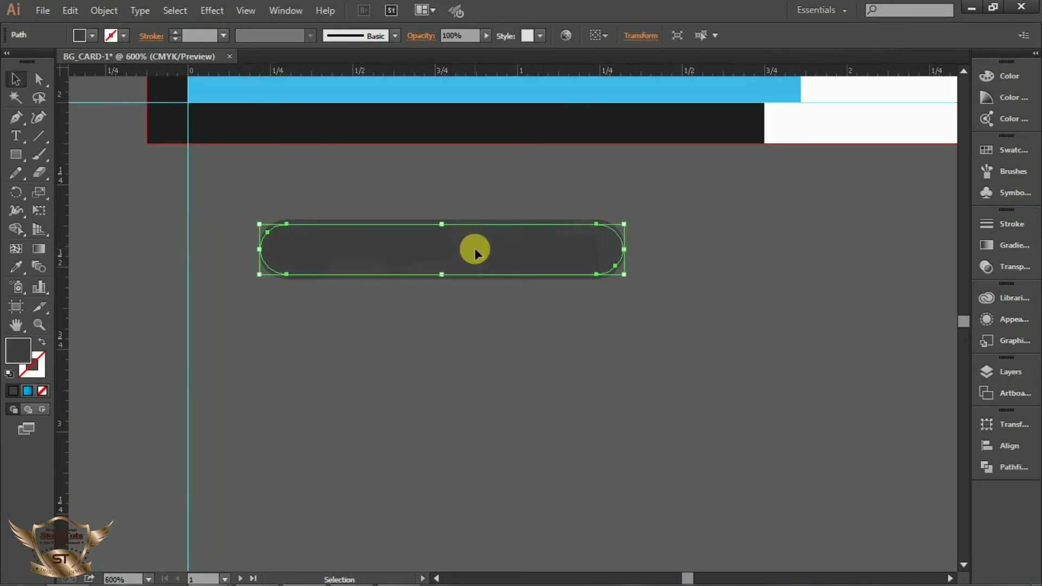
# Step: Move the pill and its thin lower edge piece further down and delete the leftover sliver from the split
pyautogui.moveTo(473, 250); pyautogui.dragTo(491, 367)
pyautogui.click(586, 309)
pyautogui.moveTo(597, 278); pyautogui.dragTo(616, 400)
pyautogui.click(714, 413)
pyautogui.click(558, 267)
pyautogui.press('Delete')
# Step: Fill the thin edge piece along the pill's underside with the light grey swatch
pyautogui.hotkey('ctrl', '-')
pyautogui.hotkey('ctrl', '-')
pyautogui.click(557, 403)
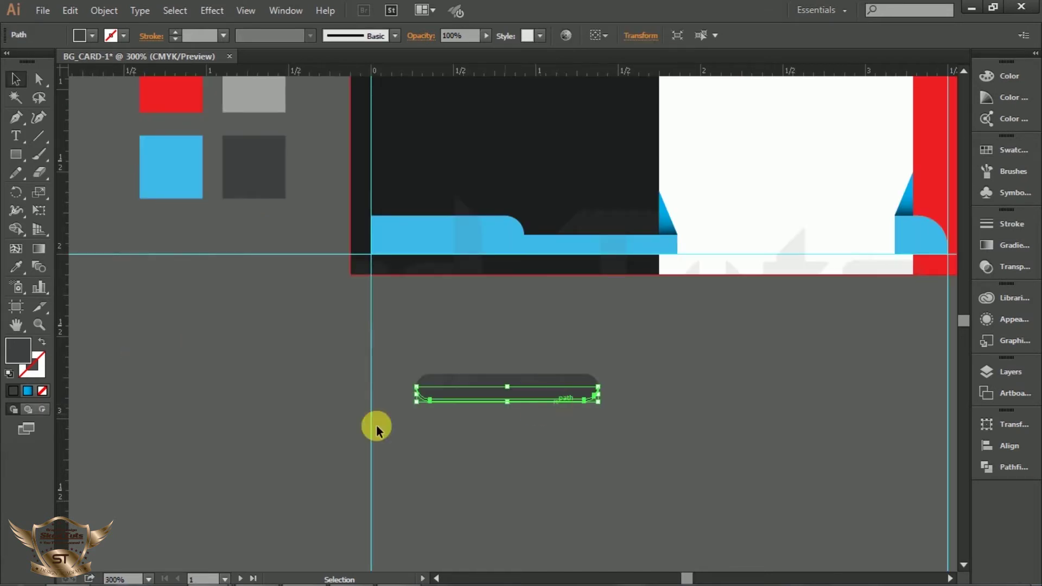
pyautogui.click(17, 267)
pyautogui.click(255, 99)
pyautogui.click(14, 77)
# Step: Group the pill with its light grey edge and move it onto the upper part of the first card's black panel
pyautogui.moveTo(408, 422); pyautogui.dragTo(507, 383)
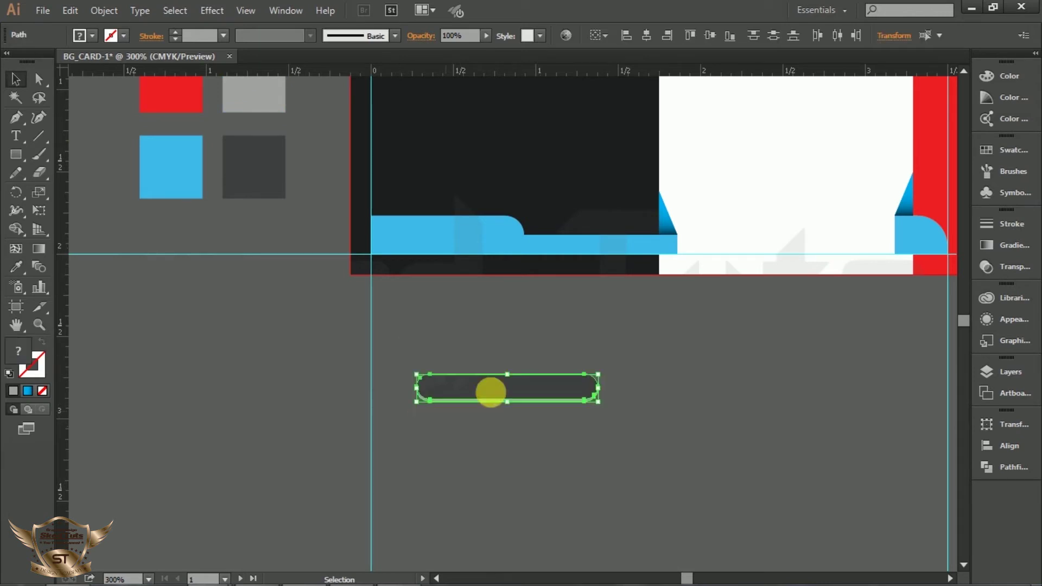
pyautogui.rightClick(524, 388)
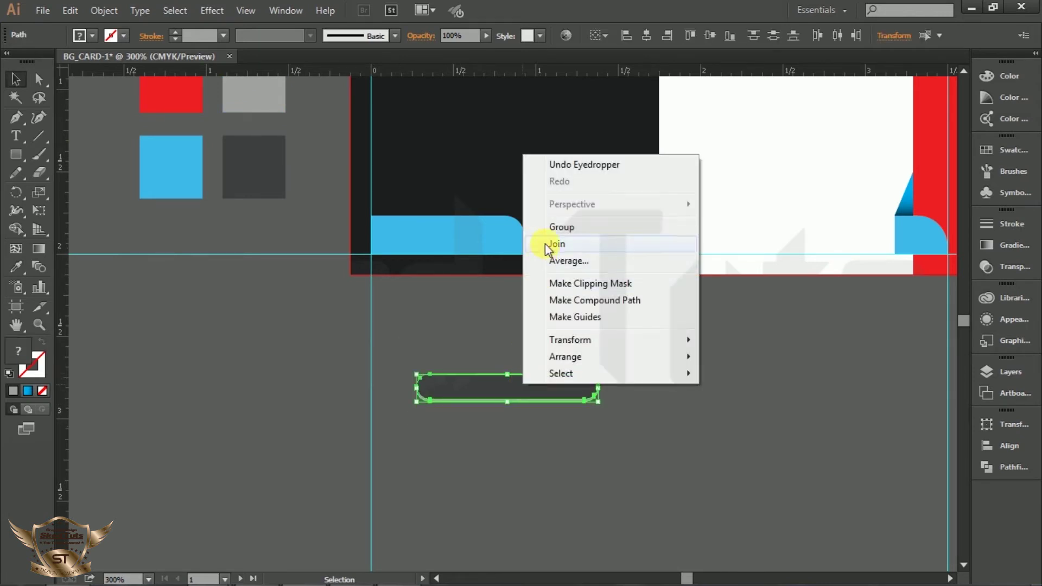
pyautogui.click(559, 228)
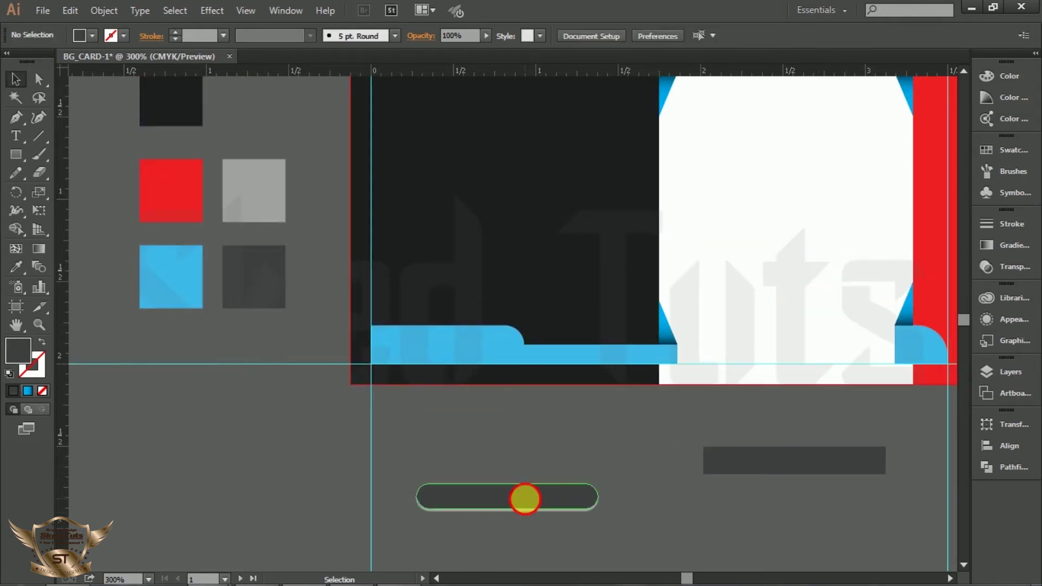
pyautogui.click(506, 503)
pyautogui.moveTo(506, 503); pyautogui.dragTo(508, 108)
pyautogui.scroll(3, 547, 249)
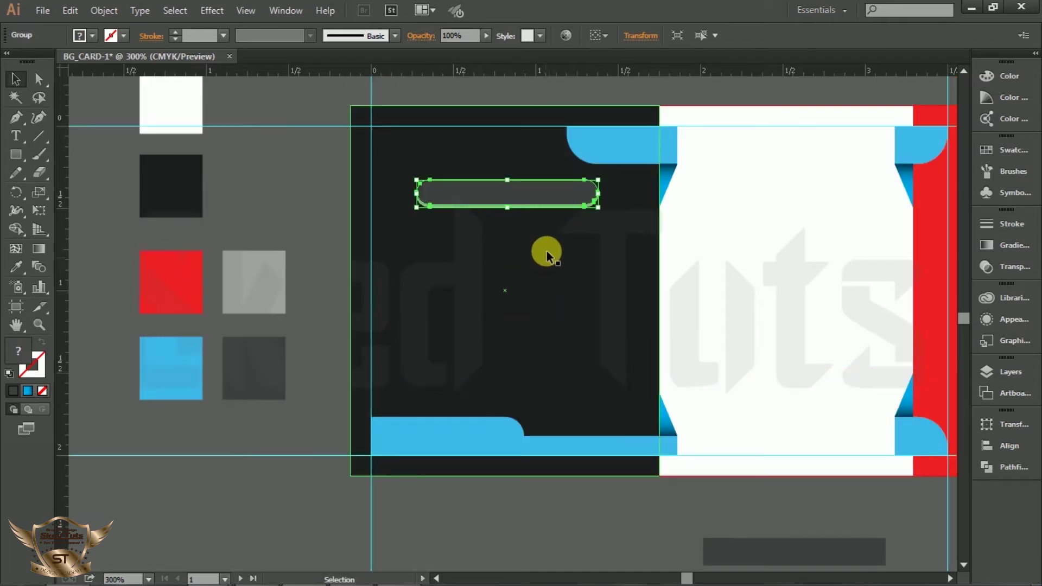
# Step: Place a copy of the pill bar group in the empty area below the first card
pyautogui.moveTo(522, 191); pyautogui.dragTo(526, 506)
pyautogui.click(330, 333)
pyautogui.scroll(-1, 531, 189)
pyautogui.scroll(-5, 547, 184)
pyautogui.scroll(-1, 547, 184)
pyautogui.scroll(3, 470, 406)
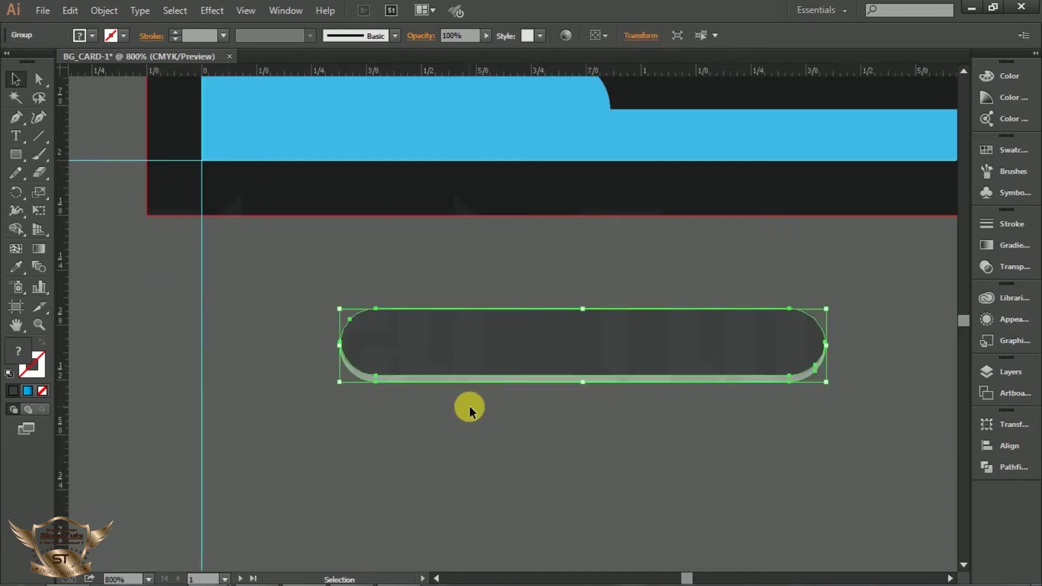
pyautogui.click(504, 426)
# Step: Draw a circle centred on the copied bar's left end and add a slightly larger concentric copy of it
pyautogui.moveTo(17, 155); pyautogui.dragTo(71, 190)
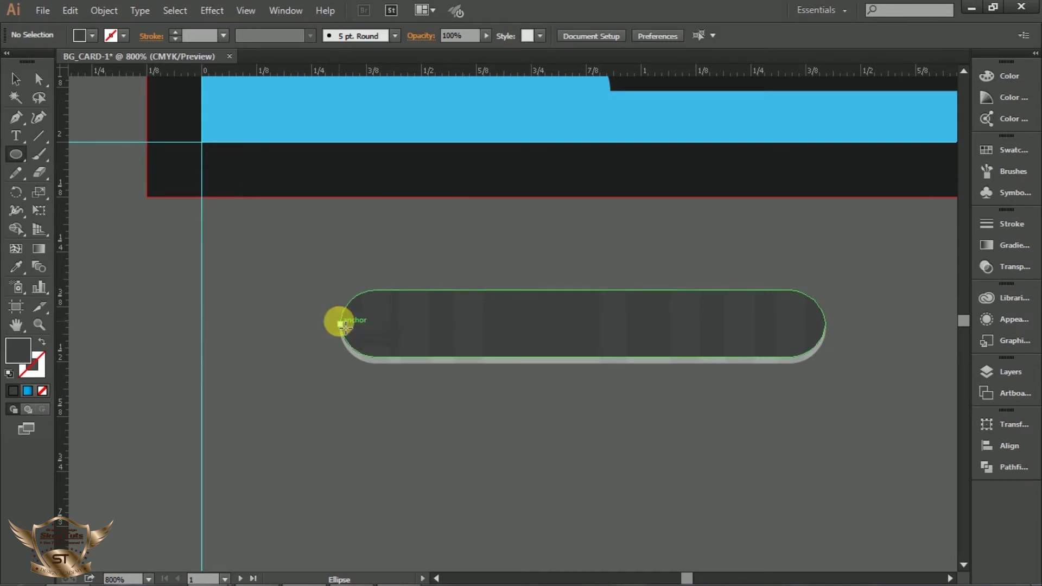
pyautogui.moveTo(340, 324); pyautogui.dragTo(394, 325)
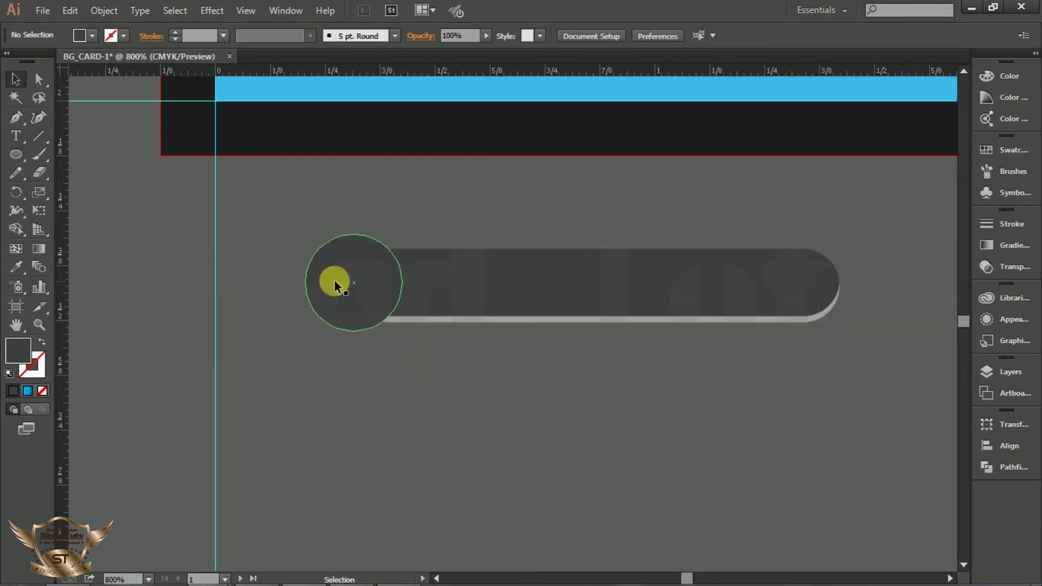
pyautogui.click(337, 281)
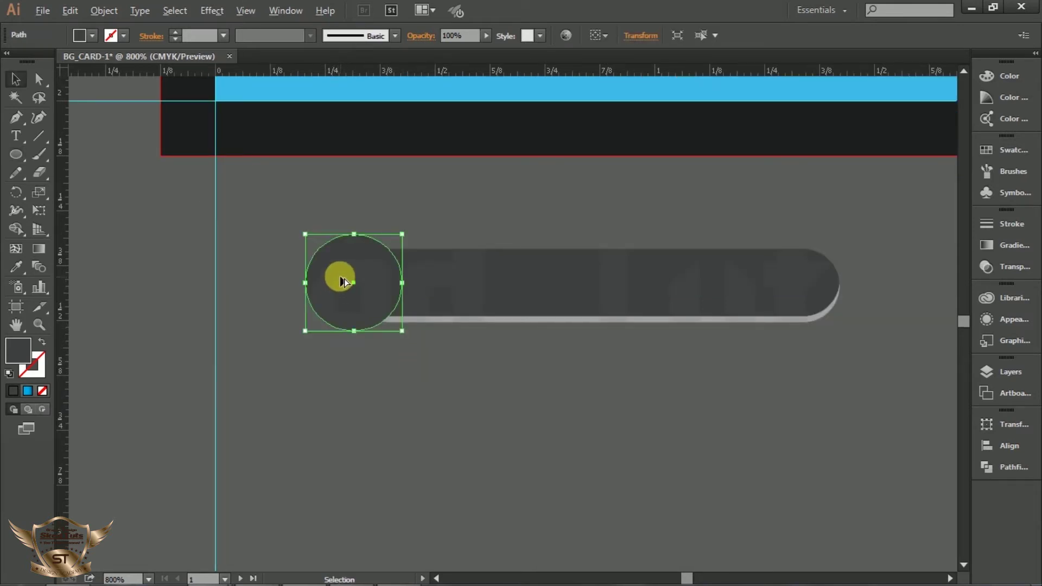
pyautogui.moveTo(345, 278)
pyautogui.keyDown('alt'); pyautogui.mouseDown()
pyautogui.moveTo(388, 375)
pyautogui.moveTo(364, 285)
pyautogui.mouseUp(); pyautogui.keyUp('alt')
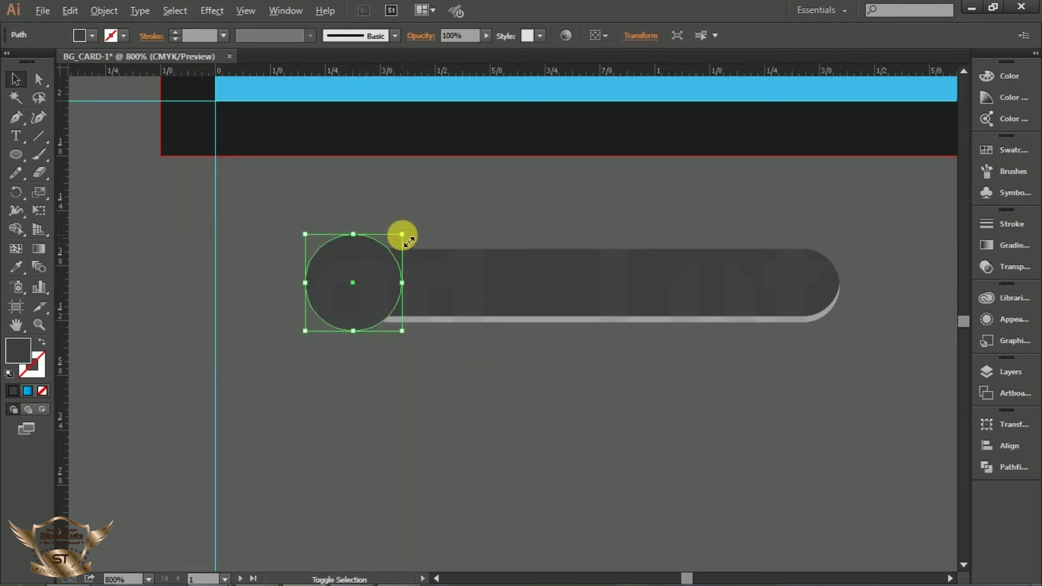
pyautogui.moveTo(403, 234); pyautogui.dragTo(421, 233)
pyautogui.click(477, 201)
# Step: Split the copied bar along the larger circle with Shape Builder and delete an unwanted piece of the overlap
pyautogui.moveTo(856, 220); pyautogui.dragTo(295, 406)
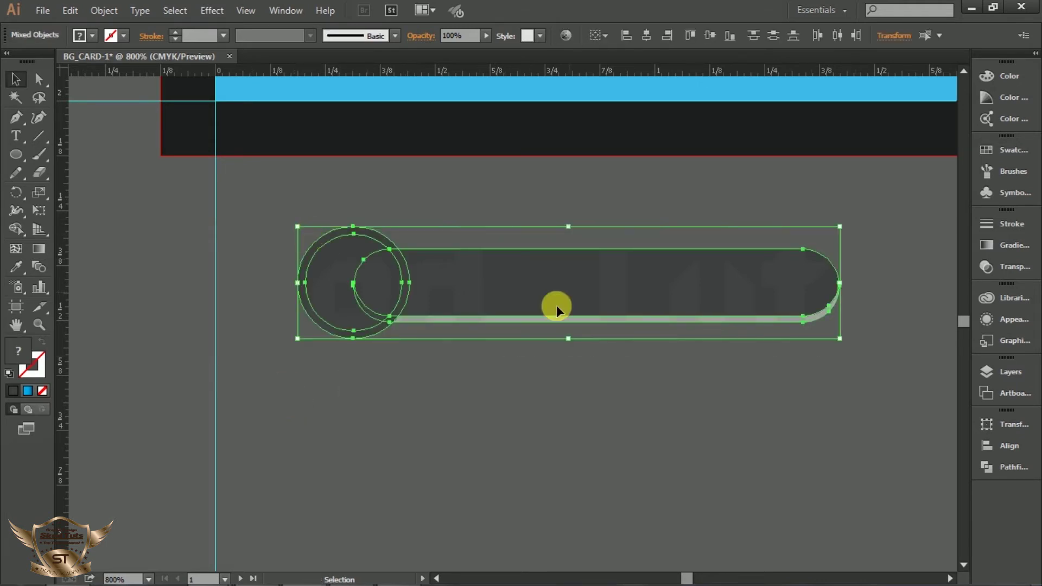
pyautogui.click(17, 230)
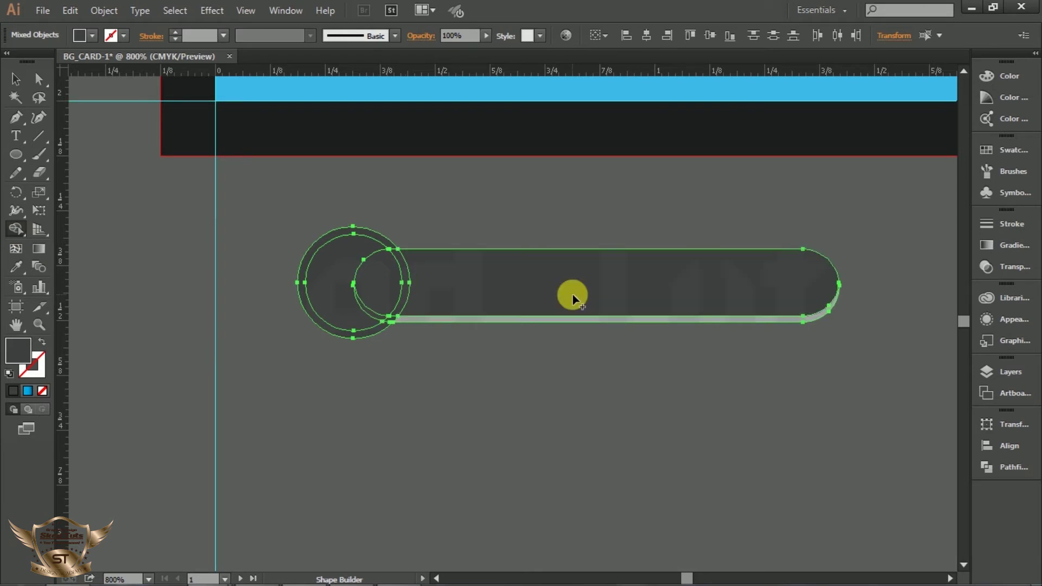
pyautogui.click(431, 319)
pyautogui.click(13, 85)
pyautogui.click(395, 381)
pyautogui.click(376, 283)
pyautogui.press('Delete')
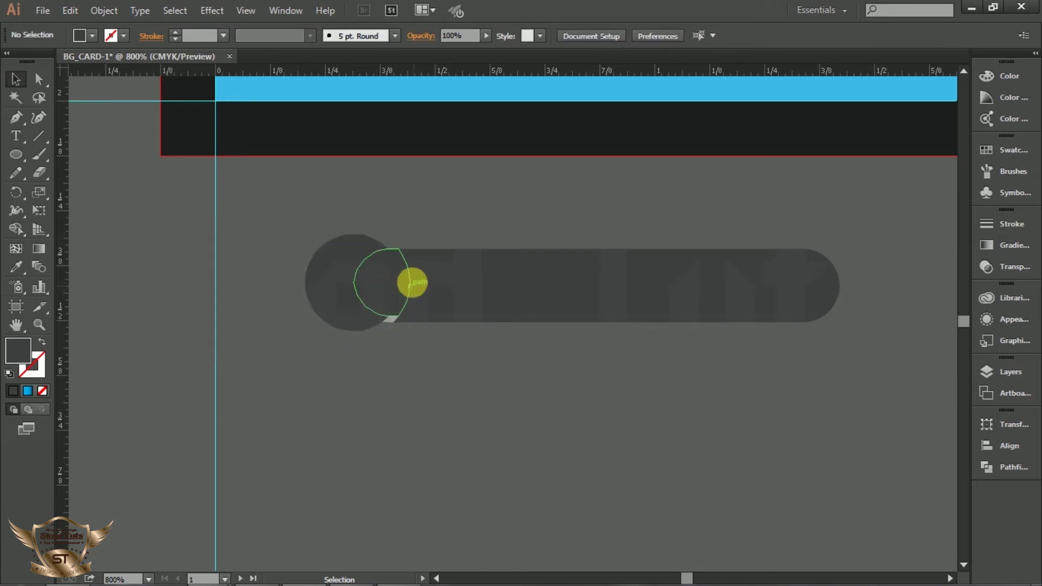
# Step: Delete the remaining bar pieces around the circle, leaving a curved gap between the circle and the bar
pyautogui.click(404, 269)
pyautogui.rightClick(474, 272)
pyautogui.click(529, 359)
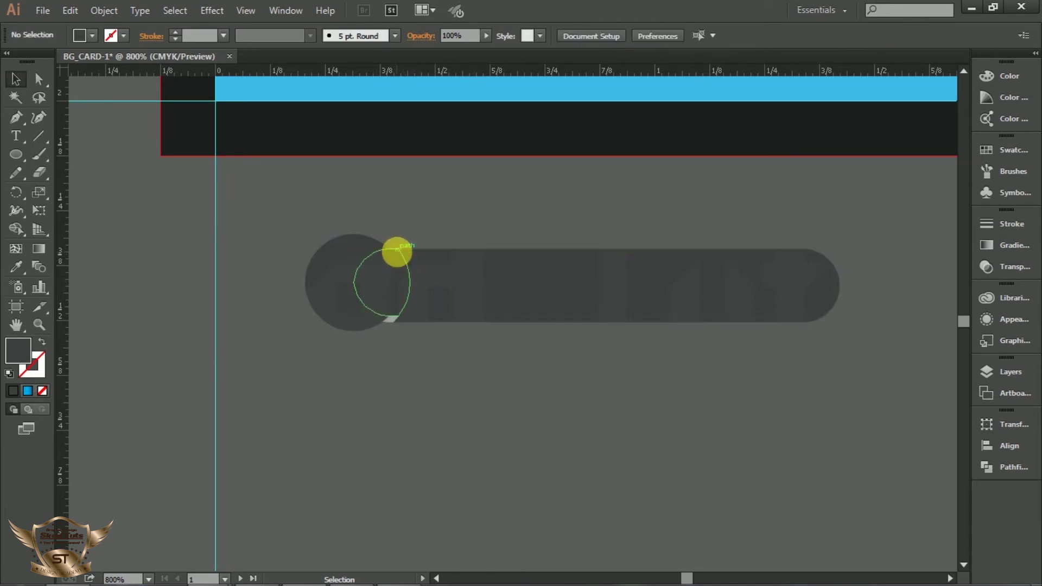
pyautogui.click(397, 252)
pyautogui.press('Delete')
pyautogui.scroll(1, 396, 352)
pyautogui.scroll(3, 397, 352)
pyautogui.click(376, 240)
pyautogui.press('Delete')
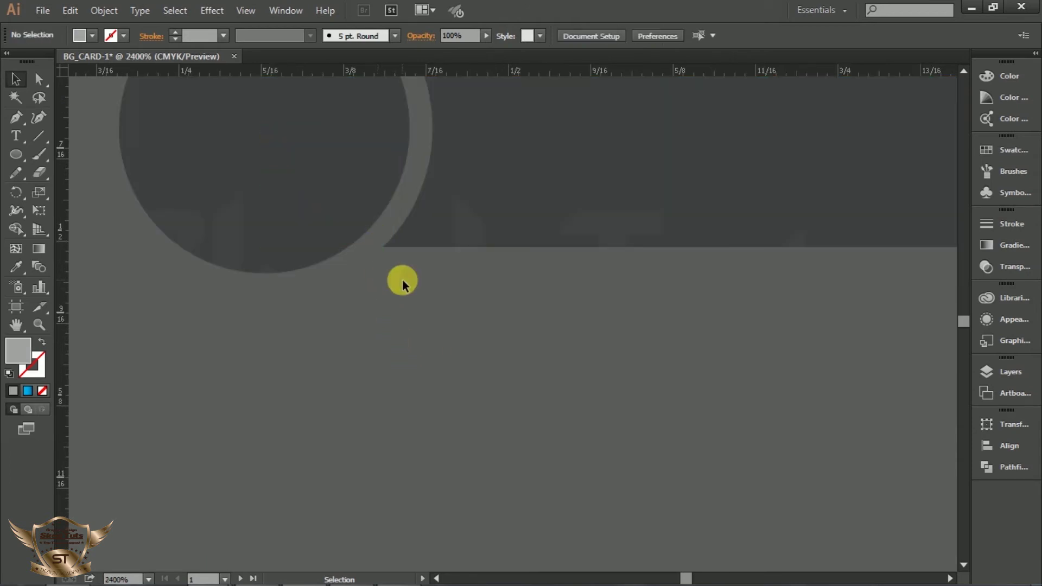
# Step: Duplicate the circle slightly lower and split the two overlapping circles with Shape Builder
pyautogui.scroll(-4, 407, 282)
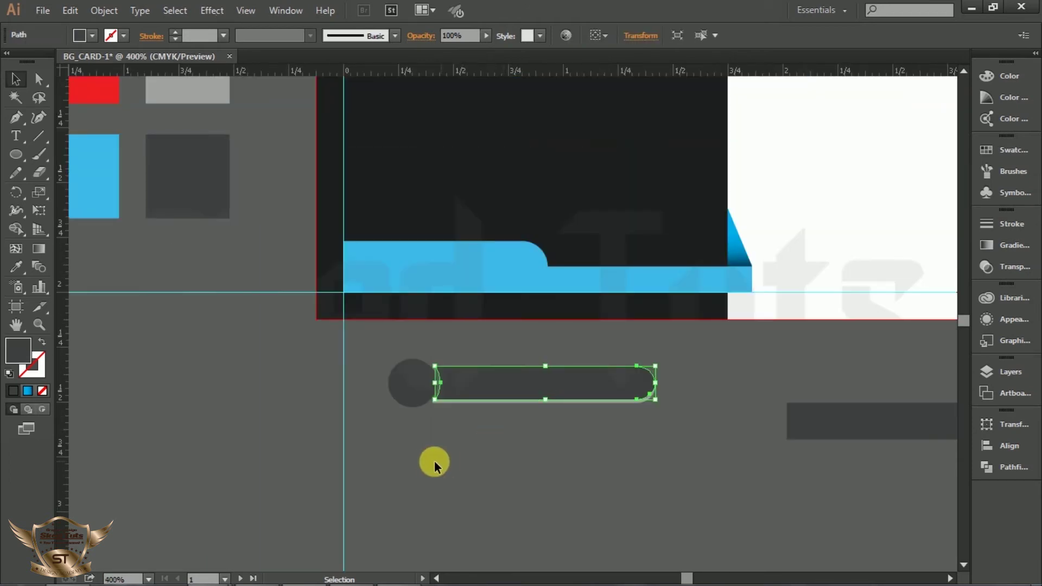
pyautogui.scroll(4, 425, 444)
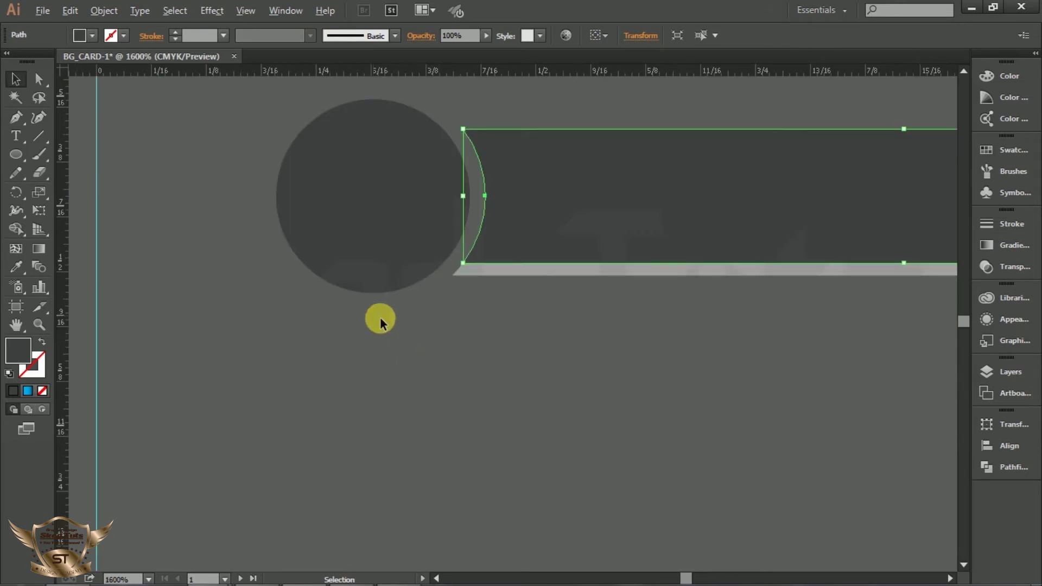
pyautogui.click(402, 198)
pyautogui.moveTo(399, 201); pyautogui.dragTo(398, 208)
pyautogui.click(494, 349)
pyautogui.moveTo(429, 349); pyautogui.dragTo(359, 200)
pyautogui.click(15, 229)
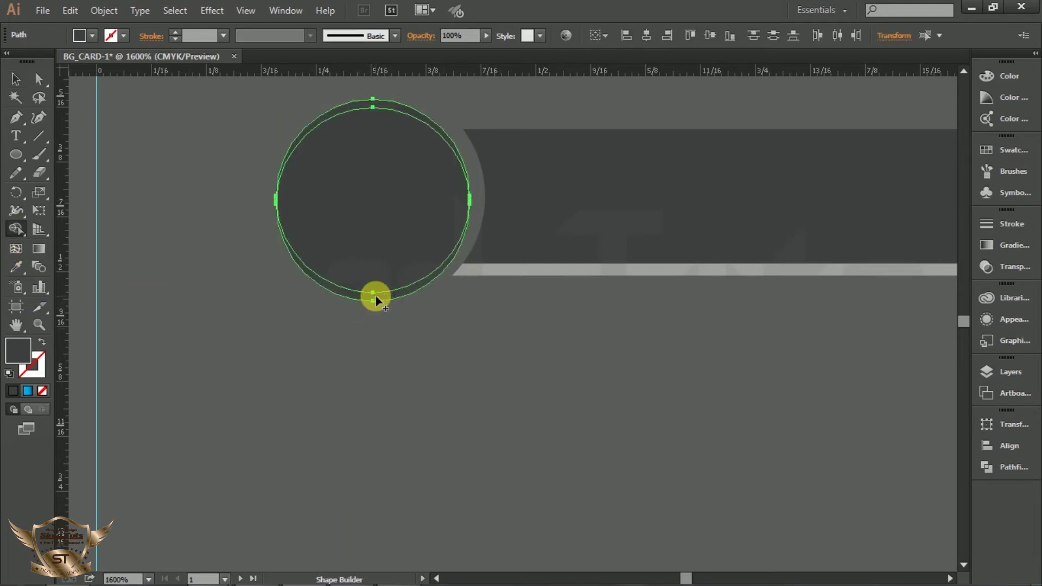
# Step: Delete the leftover circle piece, keeping the round button with a crescent along its underside
pyautogui.click(16, 78)
pyautogui.click(415, 101)
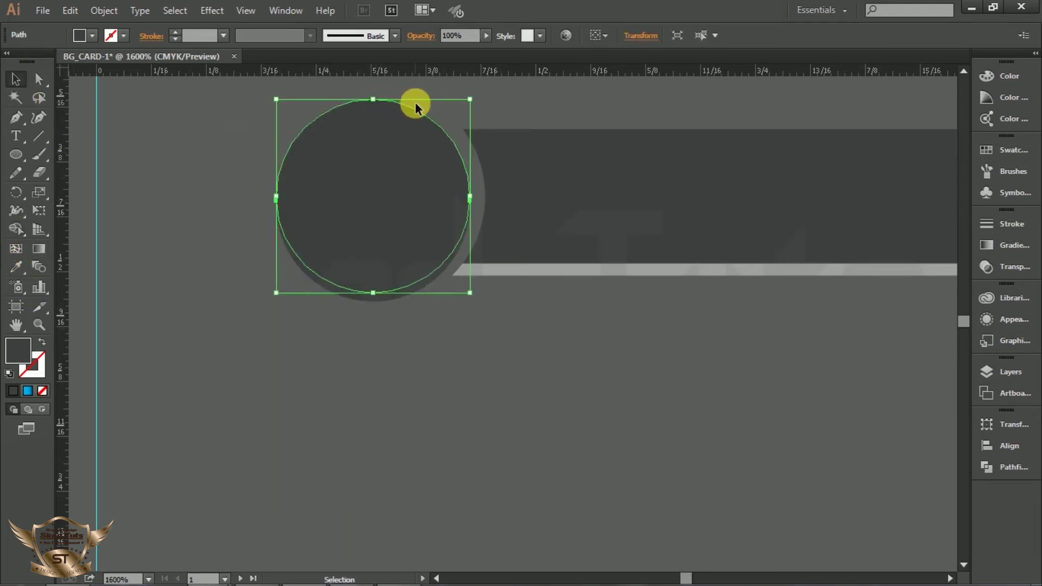
pyautogui.click(420, 165)
pyautogui.press('Delete')
pyautogui.click(390, 350)
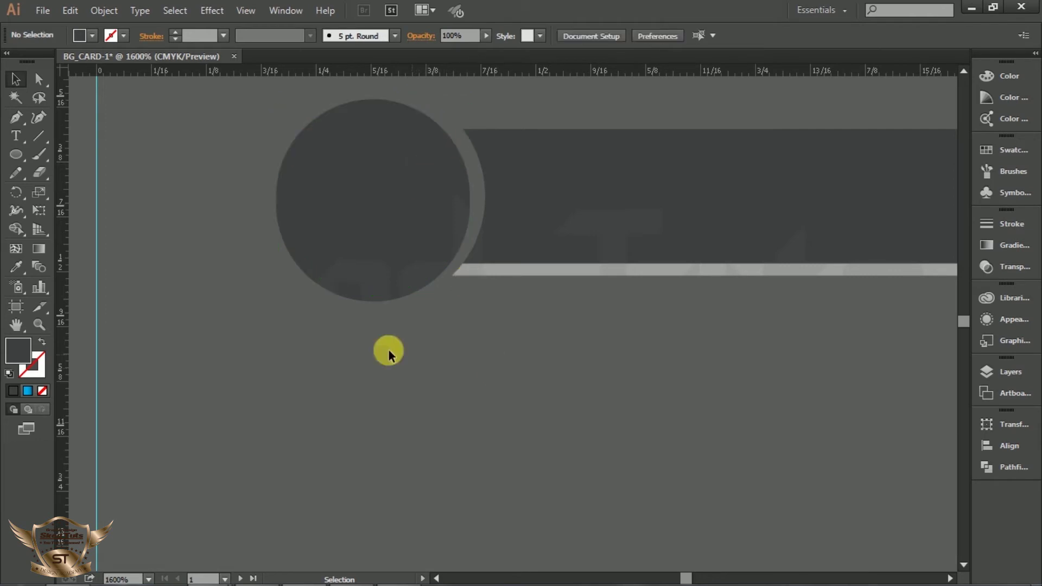
pyautogui.click(379, 269)
pyautogui.click(417, 375)
# Step: Fill the crescent under the circle with the light grey of the bar's lower edge
pyautogui.click(422, 291)
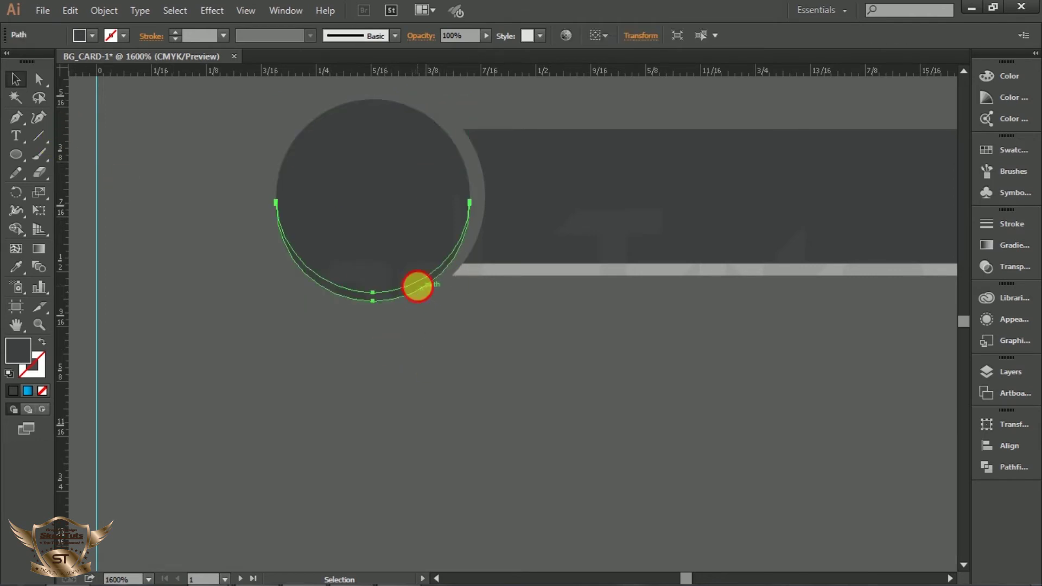
pyautogui.click(16, 266)
pyautogui.click(471, 270)
pyautogui.click(15, 79)
pyautogui.click(321, 309)
# Step: Group the circle, the notched bar and their light grey edges together
pyautogui.scroll(-1, 323, 308)
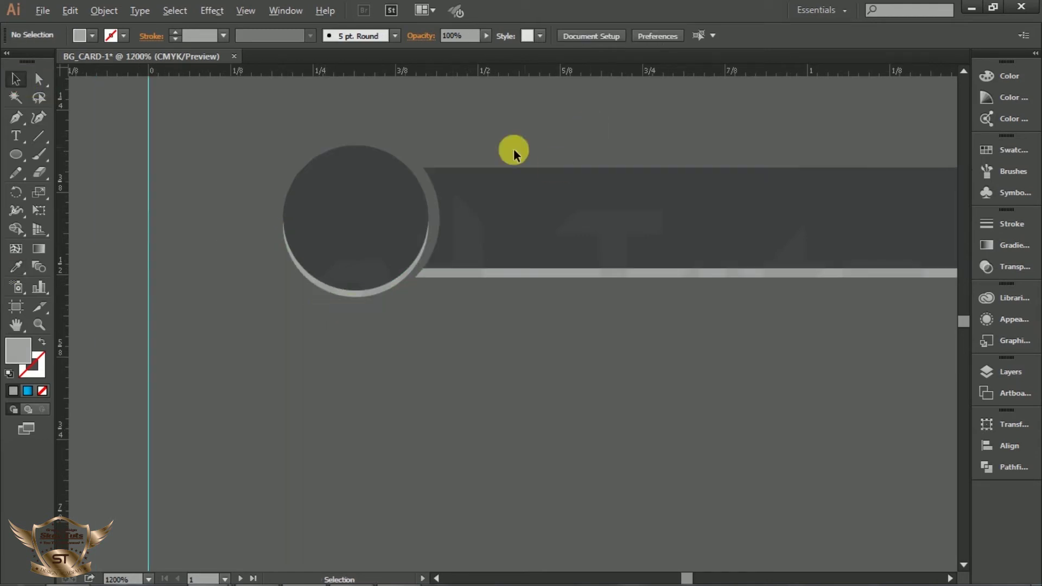
pyautogui.scroll(-1, 511, 148)
pyautogui.moveTo(563, 133); pyautogui.dragTo(343, 273)
pyautogui.rightClick(441, 210)
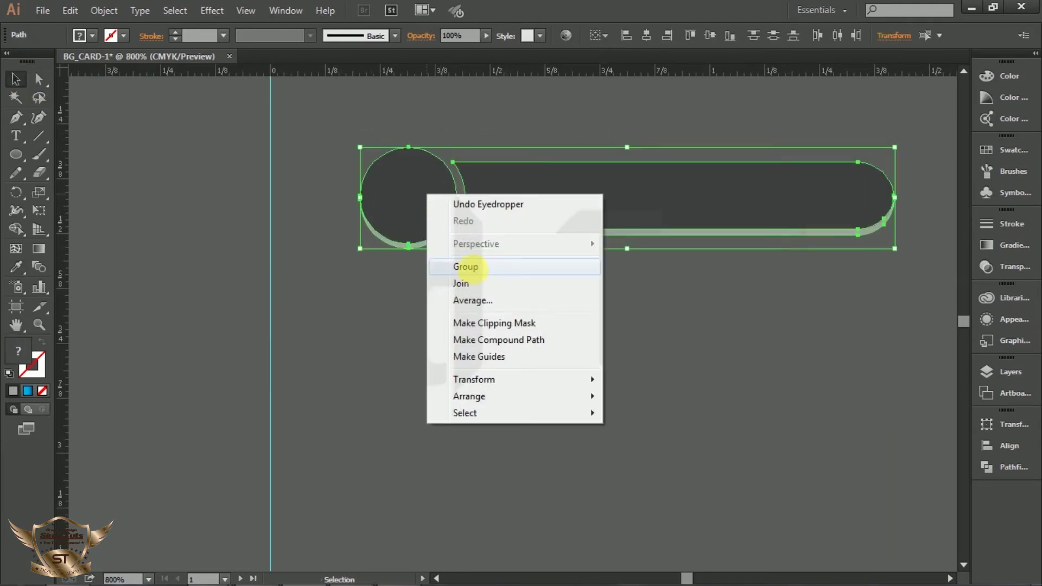
pyautogui.click(467, 266)
pyautogui.click(504, 345)
# Step: Place the circle-and-bar group beneath the first bar on the black panel and repeat it downward to make four evenly spaced rows
pyautogui.scroll(1, 455, 386)
pyautogui.scroll(-2, 503, 386)
pyautogui.scroll(2, 503, 385)
pyautogui.moveTo(517, 444); pyautogui.dragTo(496, 221)
pyautogui.scroll(1, 526, 158)
pyautogui.hotkey('ctrl', 'd')
pyautogui.hotkey('ctrl', 'd')
pyautogui.scroll(-3, 401, 263)
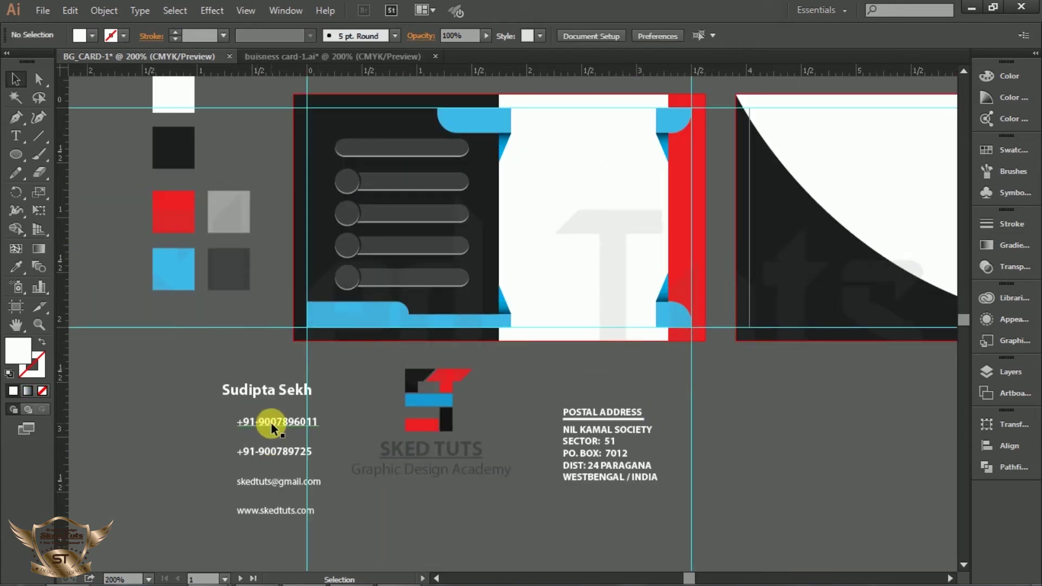
# Step: Place the SKED TUTS logo on the front card's white panel and scale it down to about 1.30 x 0.89 in
pyautogui.click(271, 422)
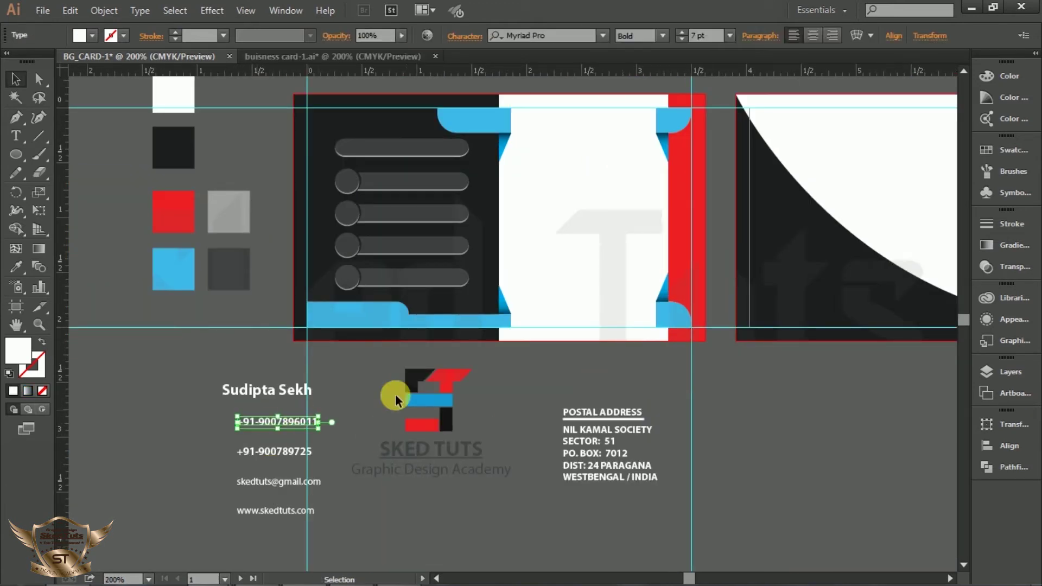
pyautogui.scroll(1, 456, 190)
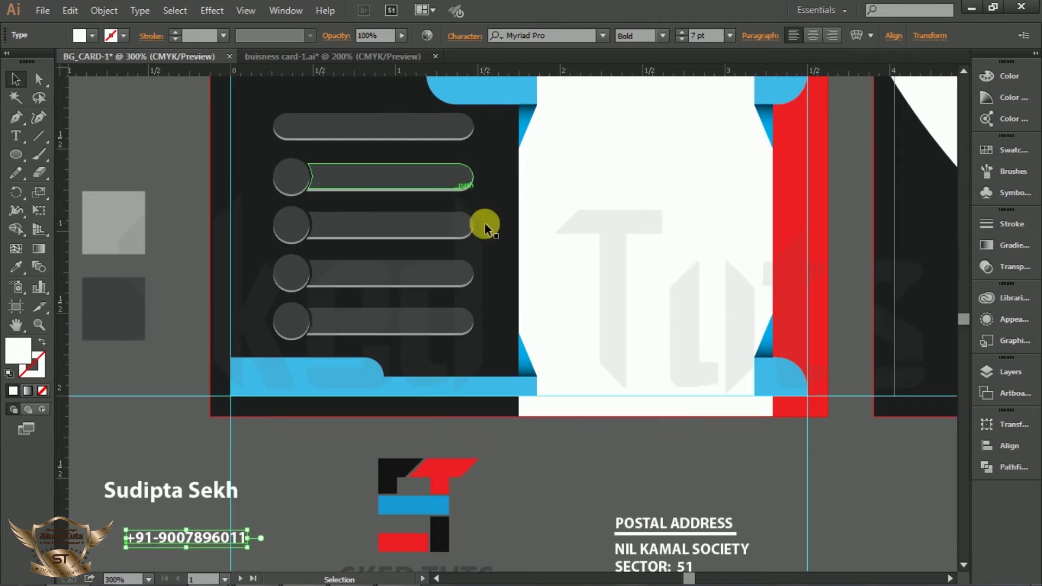
pyautogui.scroll(5, 486, 224)
pyautogui.scroll(-2, 419, 230)
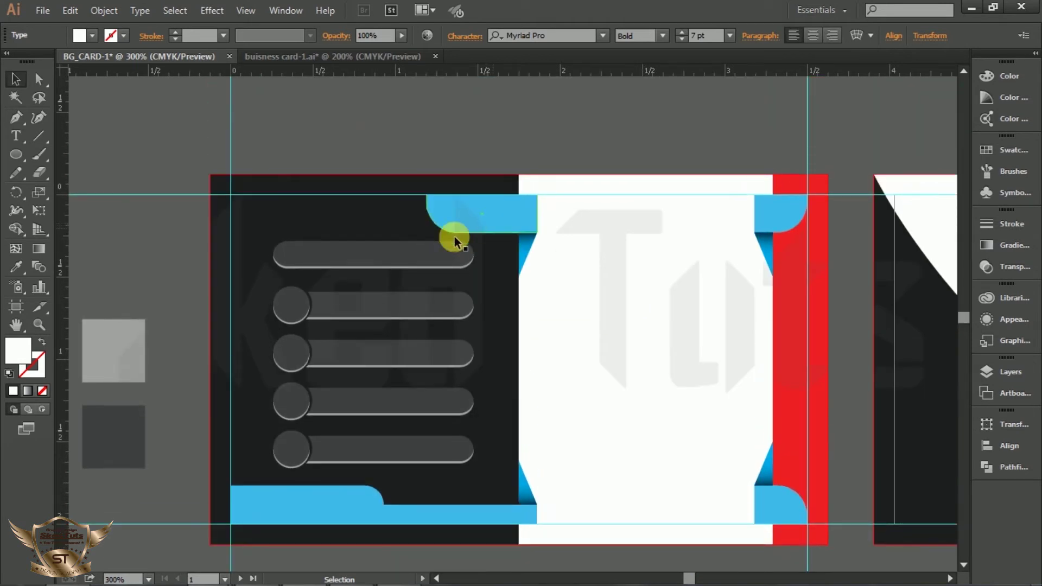
pyautogui.moveTo(471, 348); pyautogui.dragTo(578, 188)
pyautogui.scroll(3, 613, 194)
pyautogui.moveTo(647, 161); pyautogui.dragTo(629, 171)
pyautogui.moveTo(501, 172); pyautogui.dragTo(507, 178)
pyautogui.scroll(-2, 519, 190)
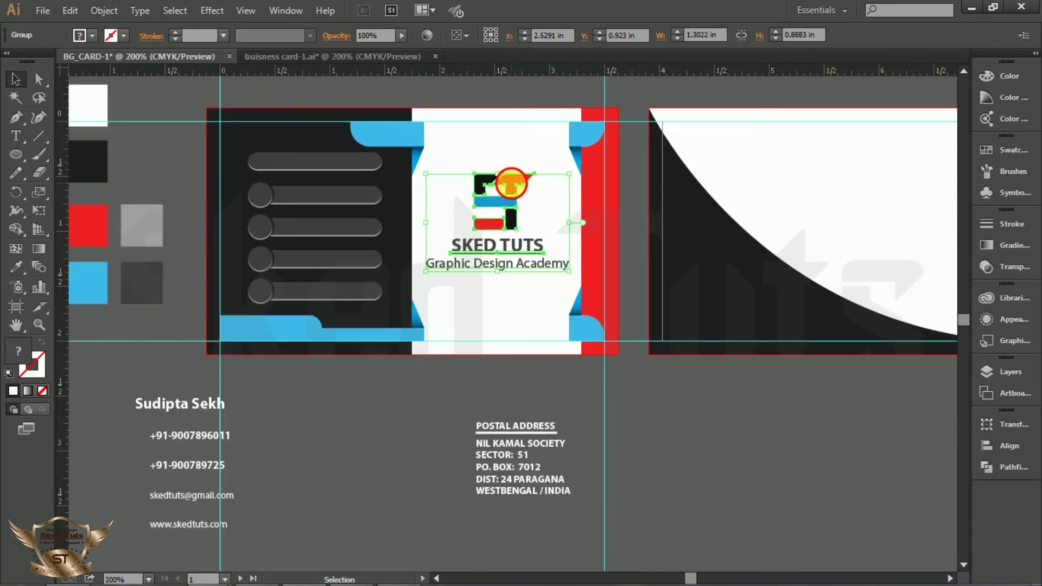
pyautogui.click(684, 426)
# Step: Place the cardholder's name text in the middle of the first bar on the black panel
pyautogui.scroll(-1, 633, 361)
pyautogui.moveTo(184, 379); pyautogui.dragTo(339, 144)
pyautogui.scroll(2, 314, 145)
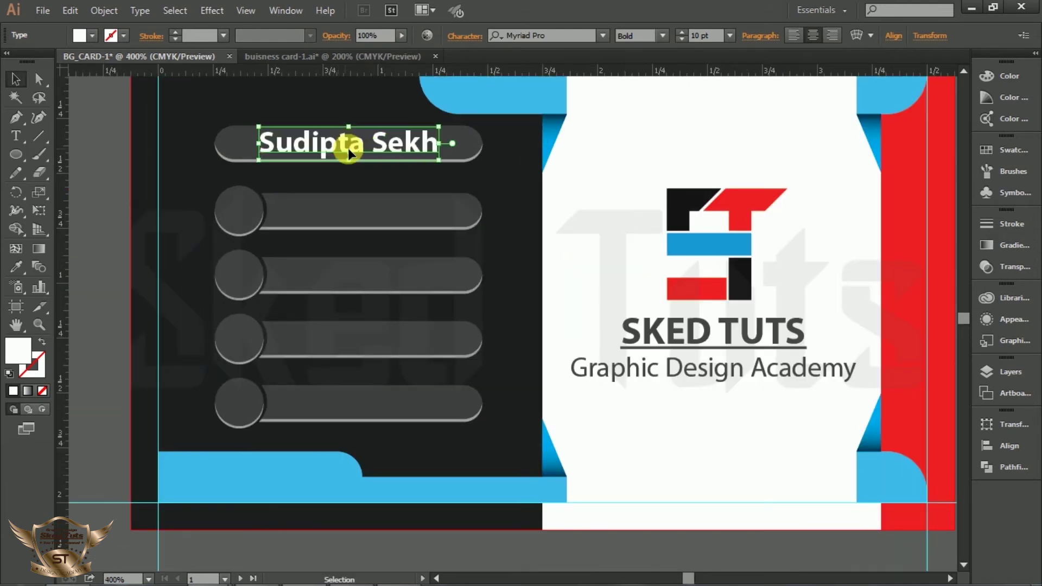
# Step: Place the two phone number texts on the second and third bars, beside their circles
pyautogui.scroll(-3, 387, 142)
pyautogui.moveTo(261, 348); pyautogui.dragTo(401, 165)
pyautogui.scroll(3, 392, 169)
pyautogui.scroll(1, 395, 170)
pyautogui.scroll(-3, 437, 178)
pyautogui.moveTo(290, 443); pyautogui.dragTo(394, 217)
pyautogui.click(459, 384)
pyautogui.scroll(2, 413, 136)
pyautogui.scroll(2, 413, 138)
pyautogui.moveTo(376, 282); pyautogui.dragTo(369, 282)
pyautogui.scroll(-10, 414, 132)
pyautogui.click(414, 363)
pyautogui.scroll(-2, 414, 364)
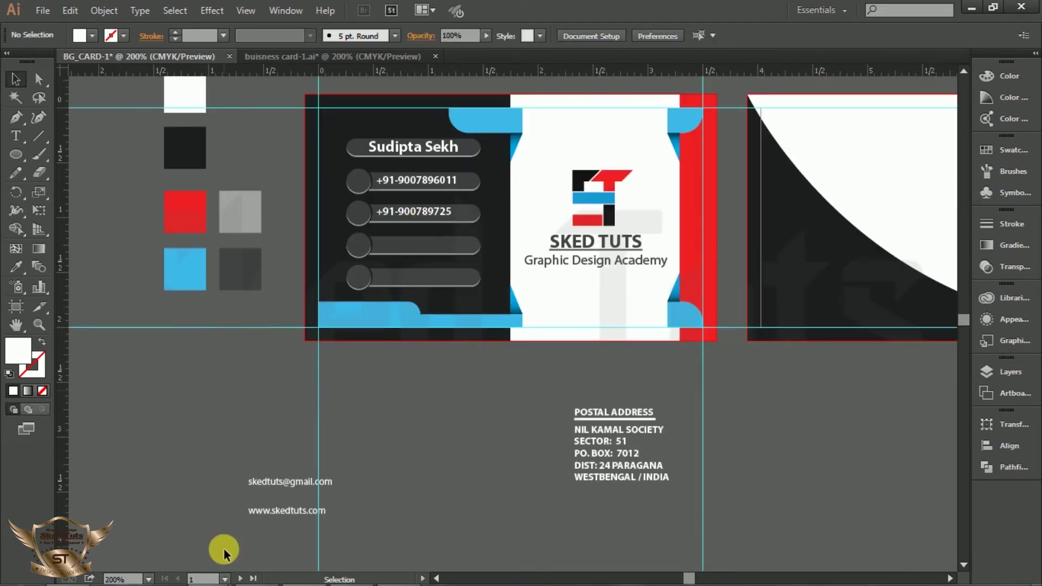
# Step: Place the e-mail text on the fourth bar and the website text on the fifth bar
pyautogui.moveTo(278, 484); pyautogui.dragTo(404, 246)
pyautogui.moveTo(270, 513); pyautogui.dragTo(420, 271)
pyautogui.click(436, 427)
pyautogui.scroll(3, 406, 280)
pyautogui.click(380, 486)
# Step: Copy the logo onto the back card's white area, enlarge it slightly and adjust its position there
pyautogui.scroll(-3, 261, 320)
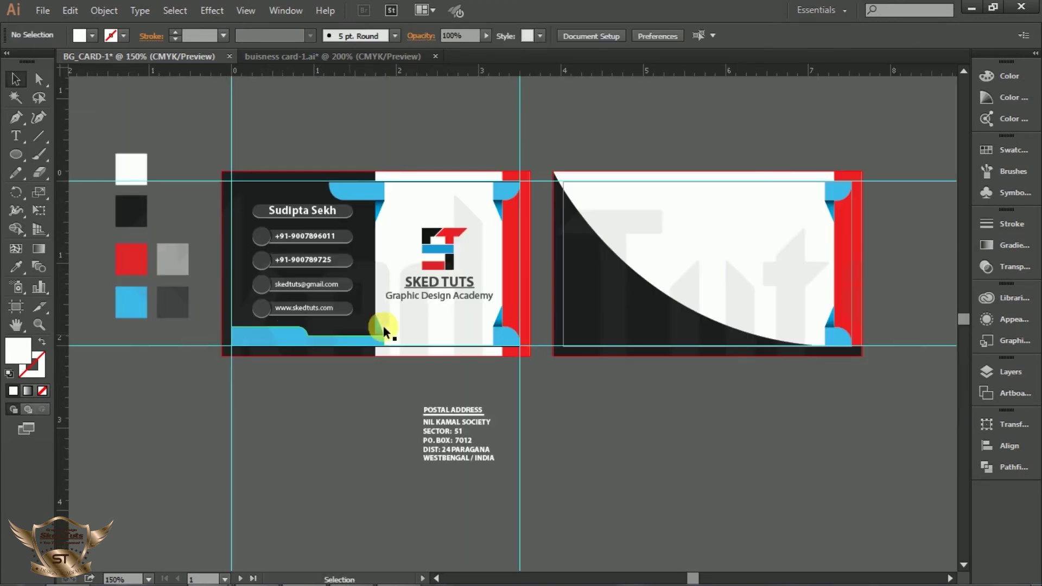
pyautogui.click(433, 257)
pyautogui.moveTo(435, 255); pyautogui.dragTo(730, 243)
pyautogui.scroll(3, 932, 253)
pyautogui.click(849, 250)
pyautogui.scroll(-1, 850, 252)
pyautogui.click(534, 183)
pyautogui.moveTo(631, 176); pyautogui.dragTo(665, 152)
pyautogui.moveTo(540, 211)
pyautogui.mouseDown()
pyautogui.moveTo(561, 212)
pyautogui.moveTo(555, 200)
pyautogui.mouseUp()
pyautogui.click(847, 239)
pyautogui.click(781, 243)
# Step: Place the postal address block in the lower corner of the back card's black area and enlarge it slightly
pyautogui.scroll(-1, 780, 243)
pyautogui.scroll(-1, 755, 253)
pyautogui.moveTo(368, 416); pyautogui.dragTo(519, 294)
pyautogui.scroll(3, 519, 295)
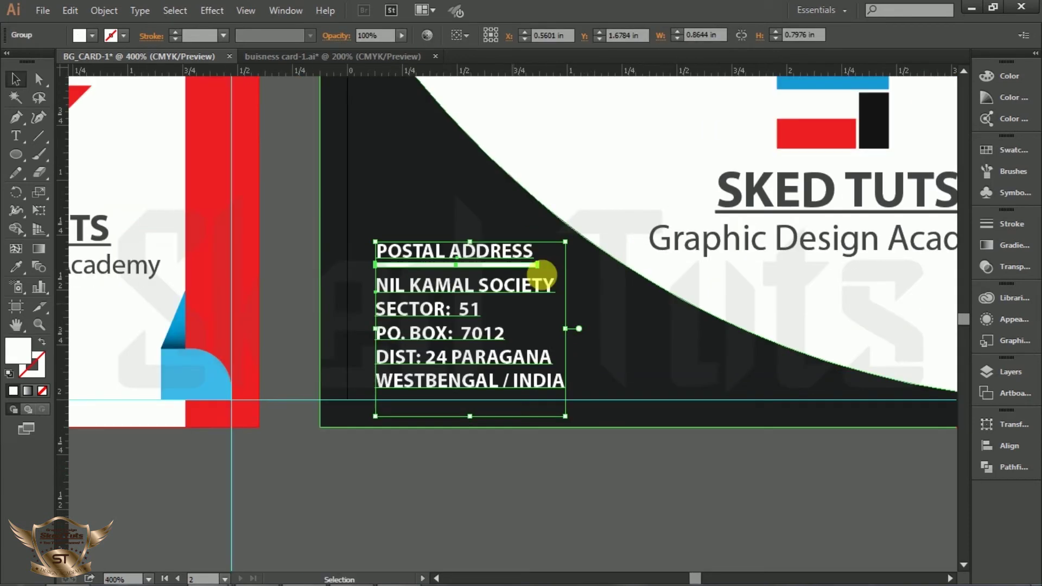
pyautogui.moveTo(565, 242); pyautogui.dragTo(572, 236)
pyautogui.moveTo(435, 334); pyautogui.dragTo(435, 327)
pyautogui.click(592, 436)
# Step: Delete the colour sample squares lying beside the front card
pyautogui.scroll(-1, 592, 436)
pyautogui.scroll(-3, 592, 436)
pyautogui.moveTo(209, 456); pyautogui.dragTo(299, 249)
pyautogui.press('Delete')
pyautogui.scroll(1, 503, 505)
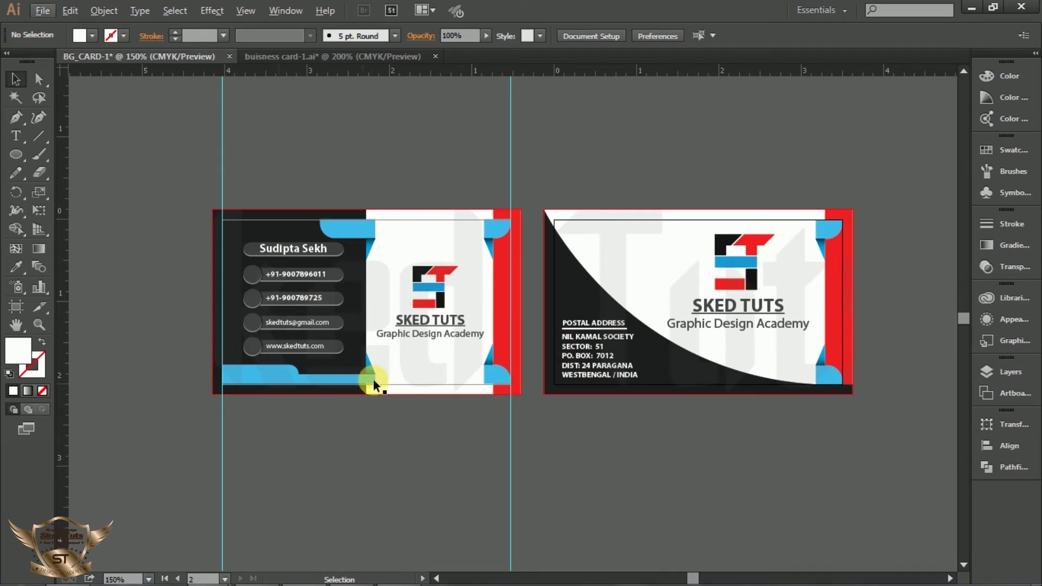
# Step: Open the Web Icons symbol library
pyautogui.scroll(3, 187, 303)
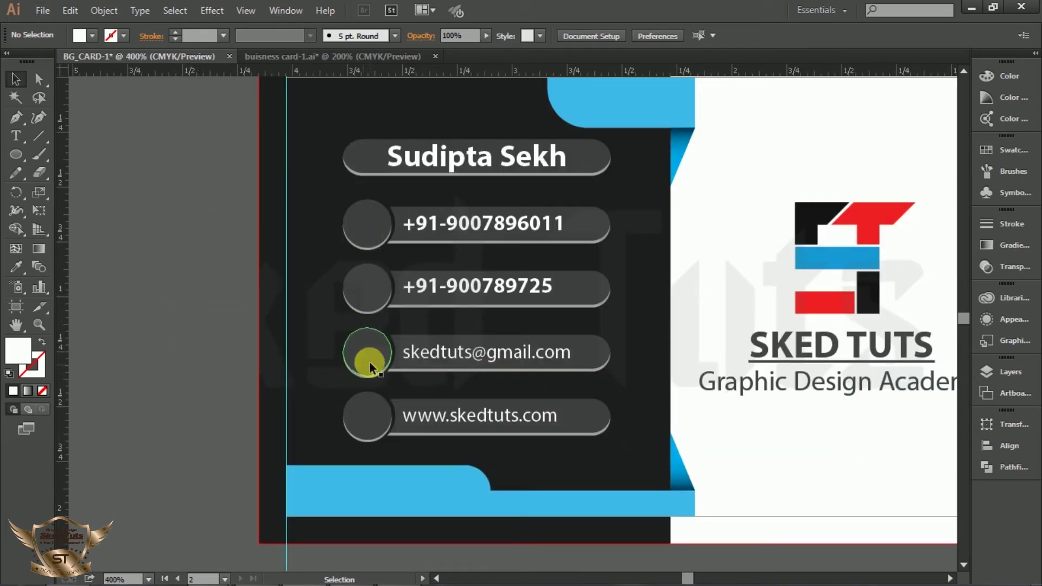
pyautogui.click(1026, 196)
pyautogui.click(962, 140)
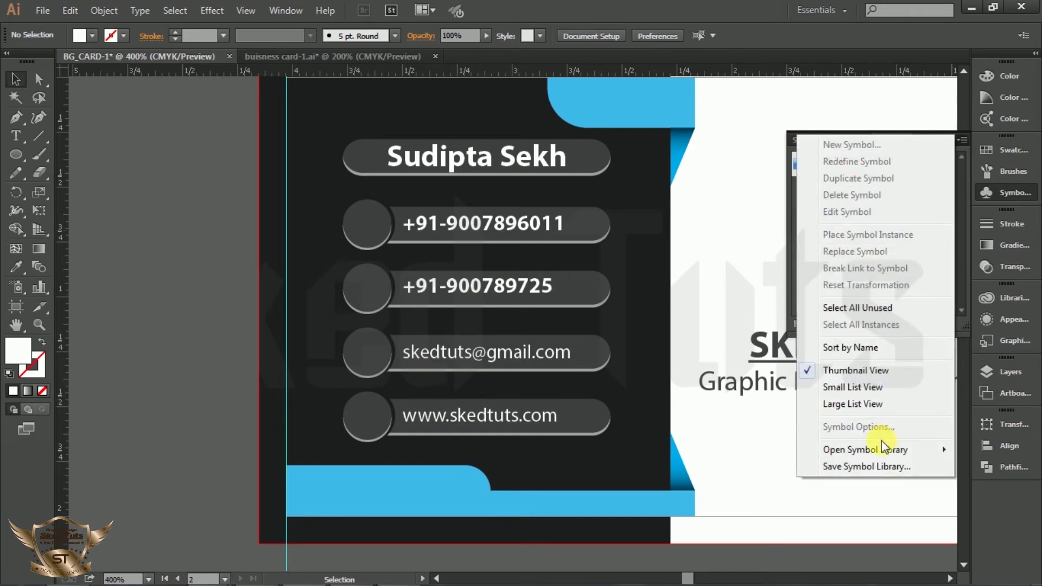
pyautogui.moveTo(877, 450)
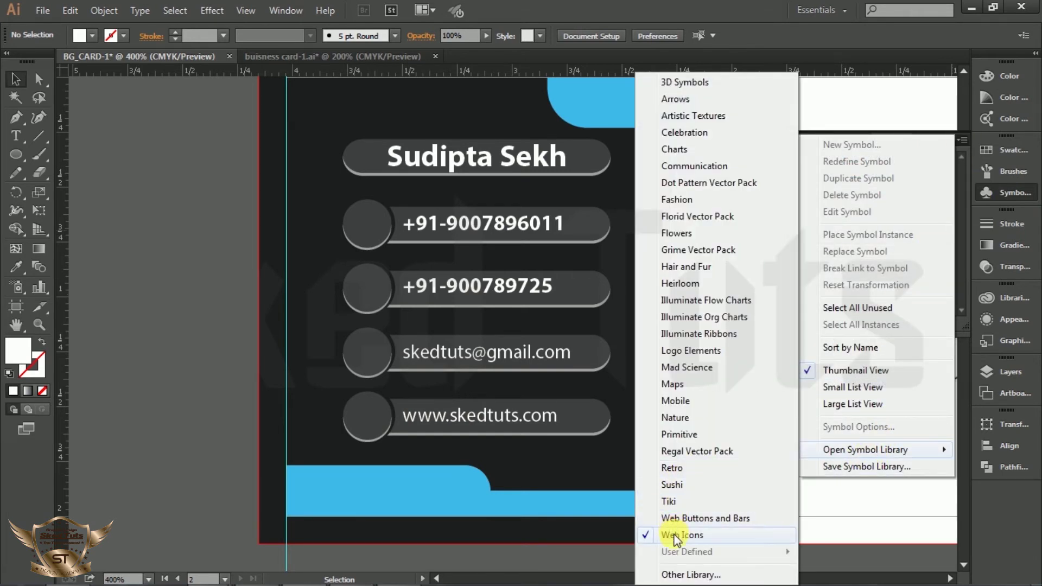
pyautogui.click(675, 536)
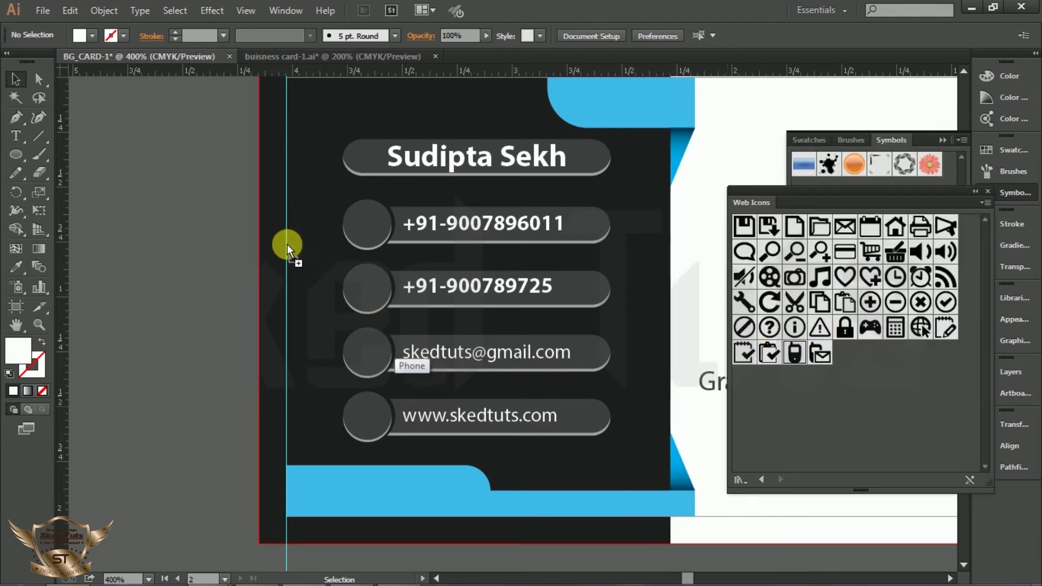
# Step: Add the Phone, Email, Print and Go to Web symbols beside the front card, and close the symbol library
pyautogui.moveTo(205, 193); pyautogui.dragTo(204, 193)
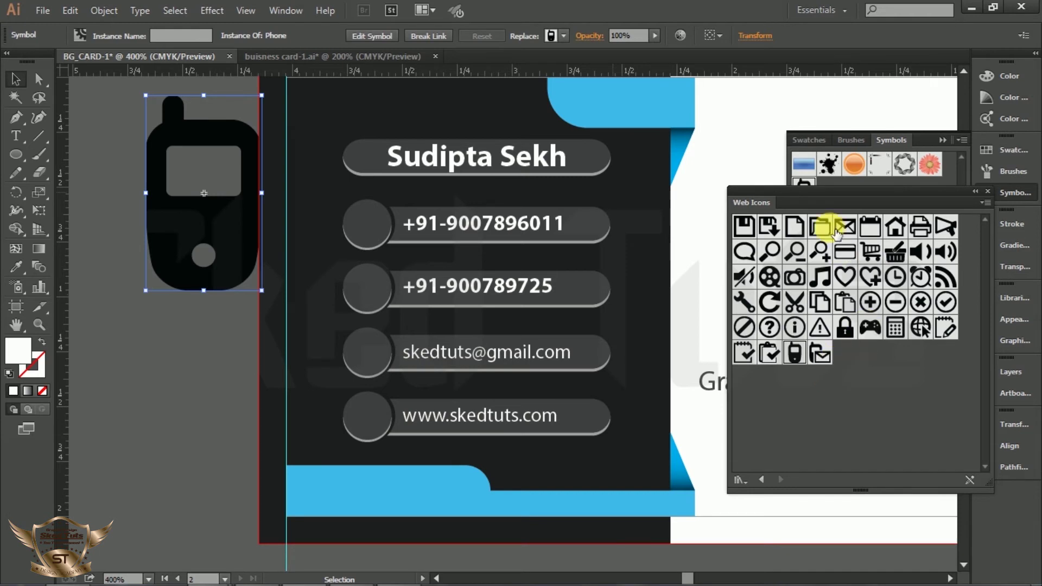
pyautogui.moveTo(204, 325); pyautogui.dragTo(194, 361)
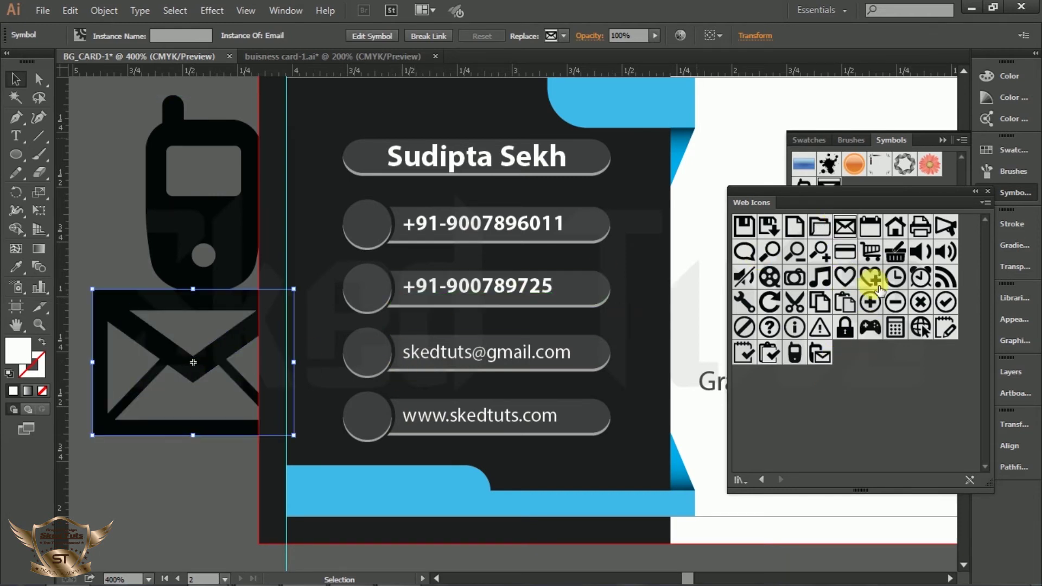
pyautogui.moveTo(921, 226); pyautogui.dragTo(150, 492)
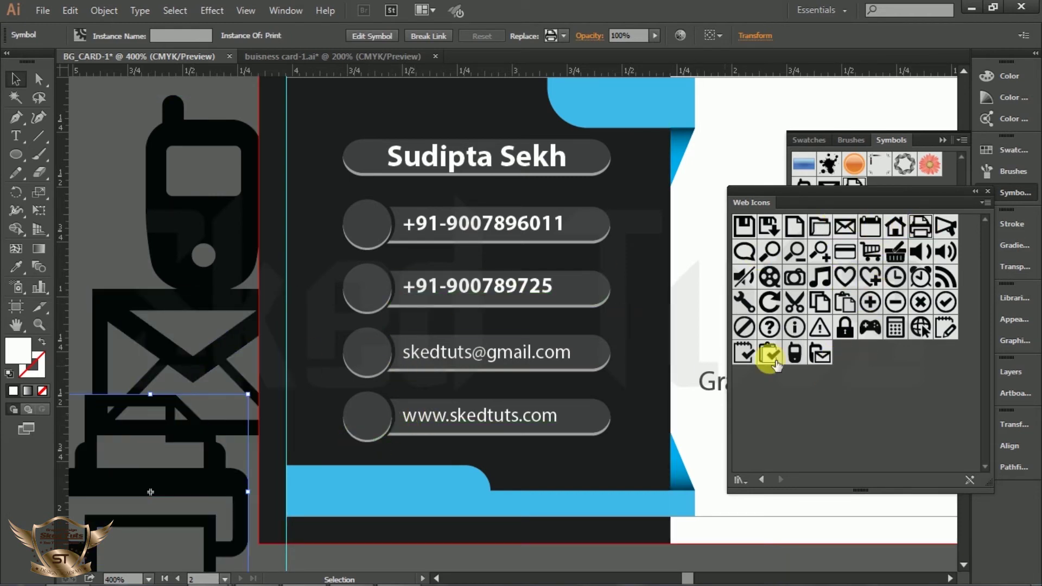
pyautogui.moveTo(921, 327); pyautogui.dragTo(127, 182)
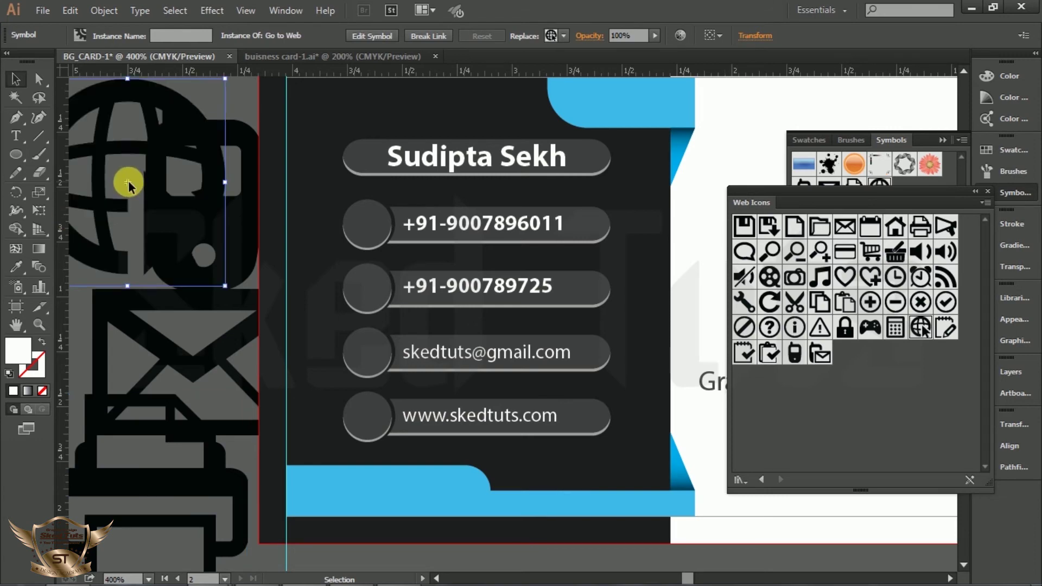
pyautogui.click(988, 193)
pyautogui.click(943, 140)
pyautogui.scroll(-1, 611, 273)
# Step: Move the Go to Web symbol clear of the other icons, open it for editing and fill its globe with the lightest grey
pyautogui.moveTo(250, 180); pyautogui.dragTo(184, 143)
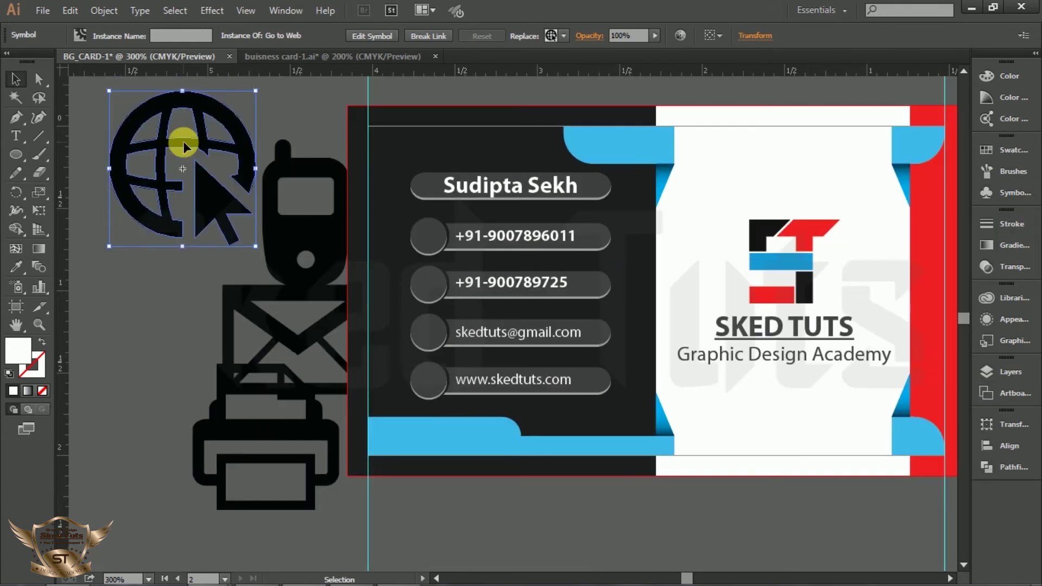
pyautogui.doubleClick(184, 144)
pyautogui.click(590, 318)
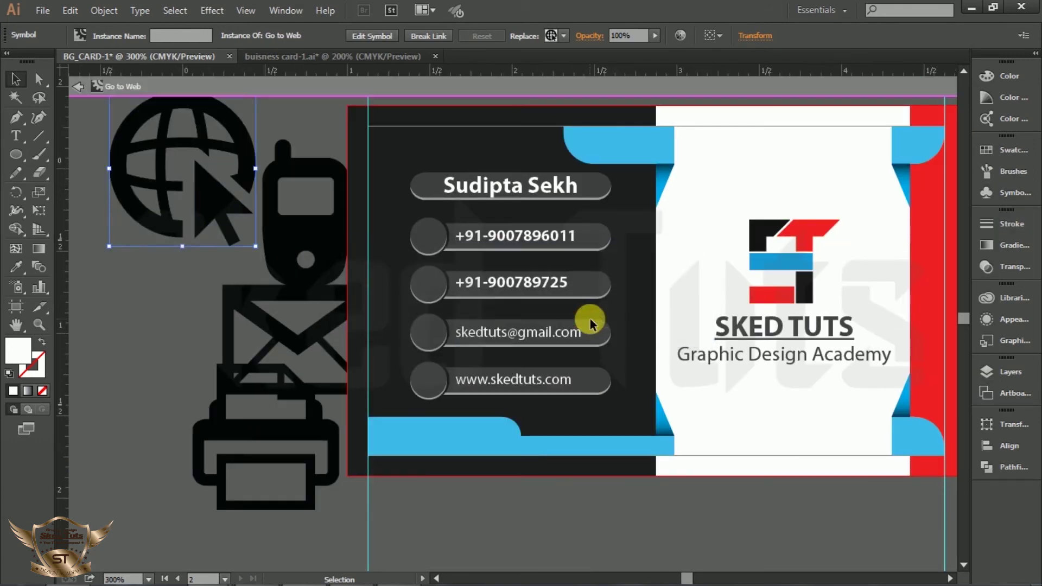
pyautogui.scroll(2, 185, 182)
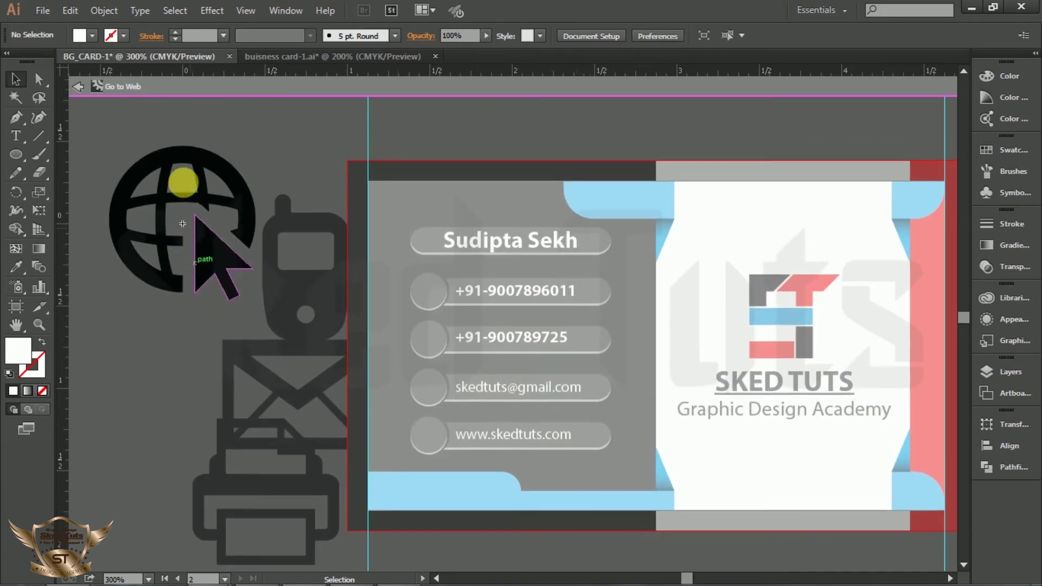
pyautogui.click(178, 155)
pyautogui.click(93, 35)
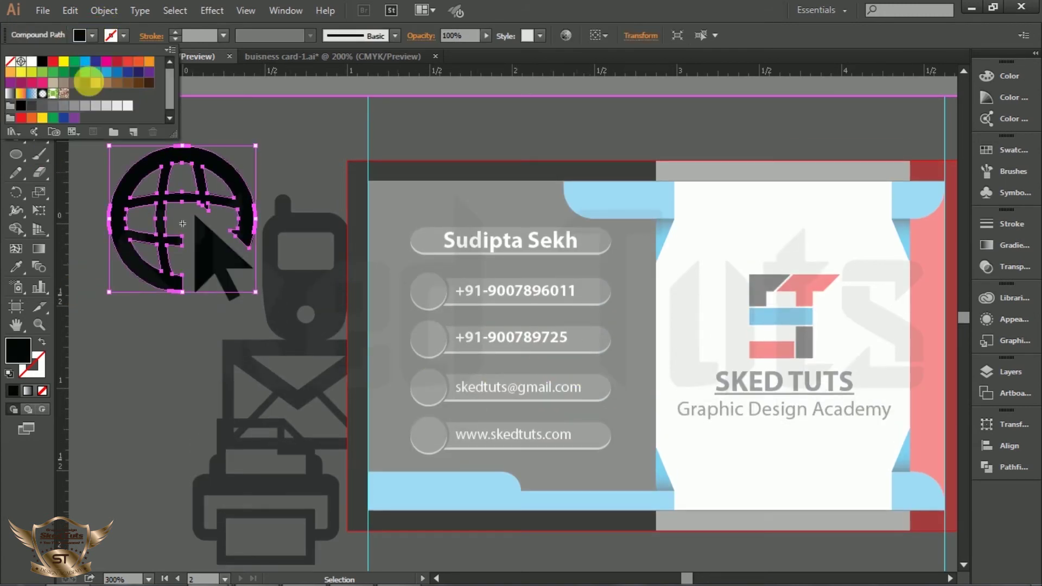
pyautogui.click(128, 106)
# Step: Fill the Go to Web symbol's cursor arrow with red and leave symbol editing
pyautogui.click(209, 233)
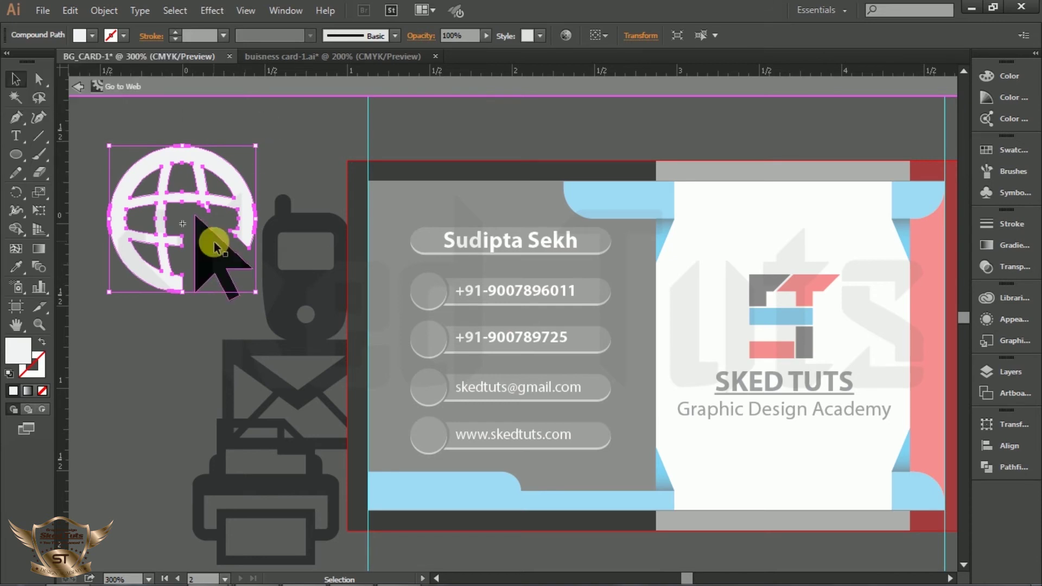
pyautogui.click(94, 35)
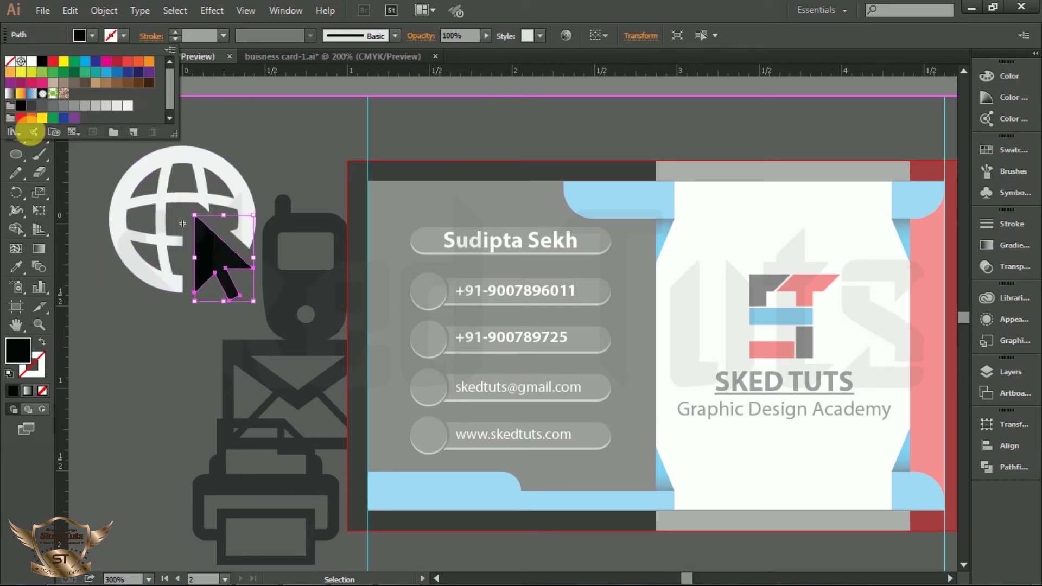
pyautogui.click(21, 117)
pyautogui.click(281, 138)
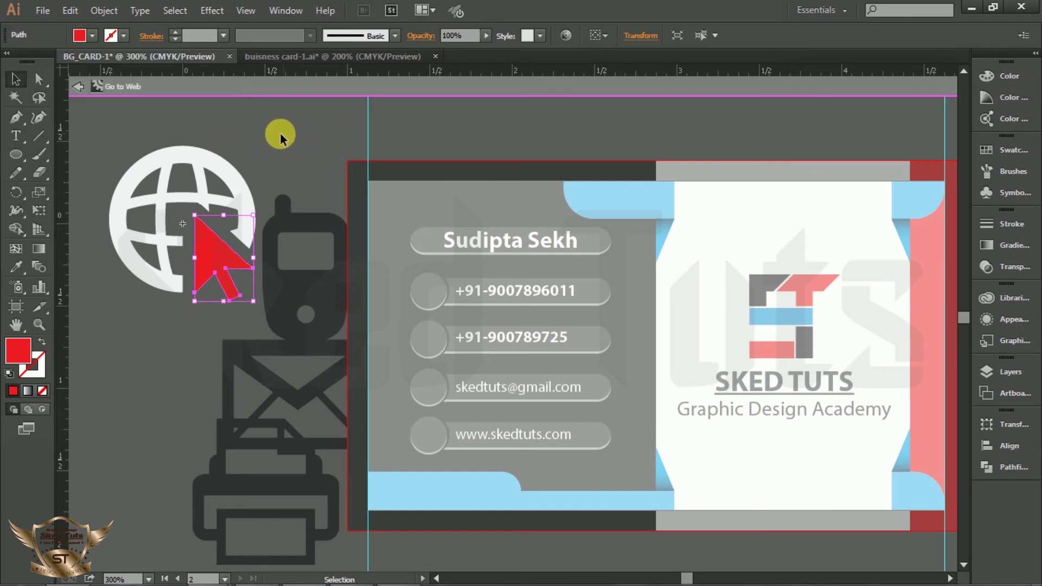
pyautogui.doubleClick(281, 135)
# Step: Scale the globe icon down proportionally to a size that fits inside the bars' circles
pyautogui.click(183, 186)
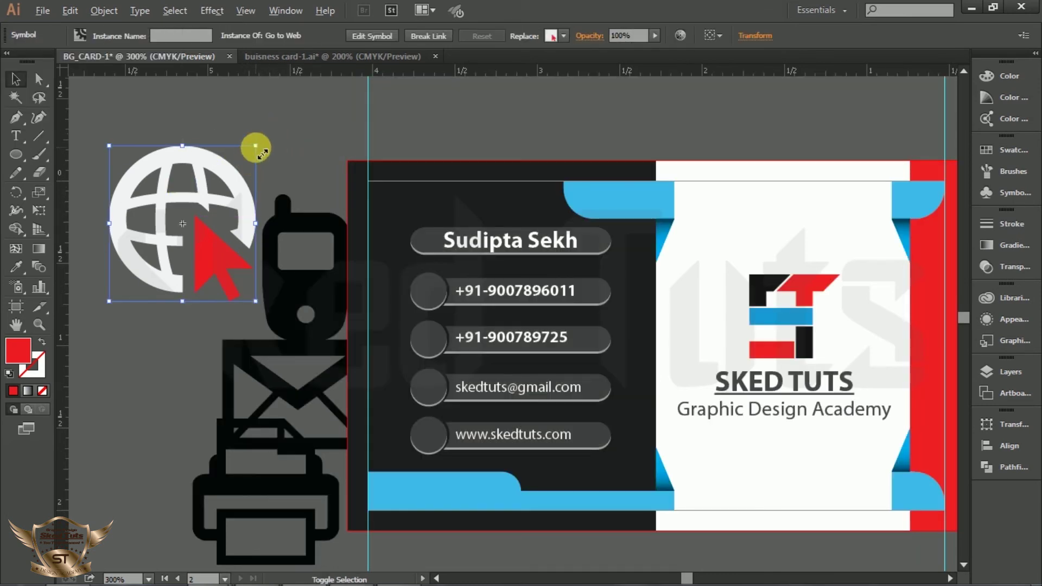
pyautogui.moveTo(255, 146); pyautogui.dragTo(194, 210)
pyautogui.click(211, 220)
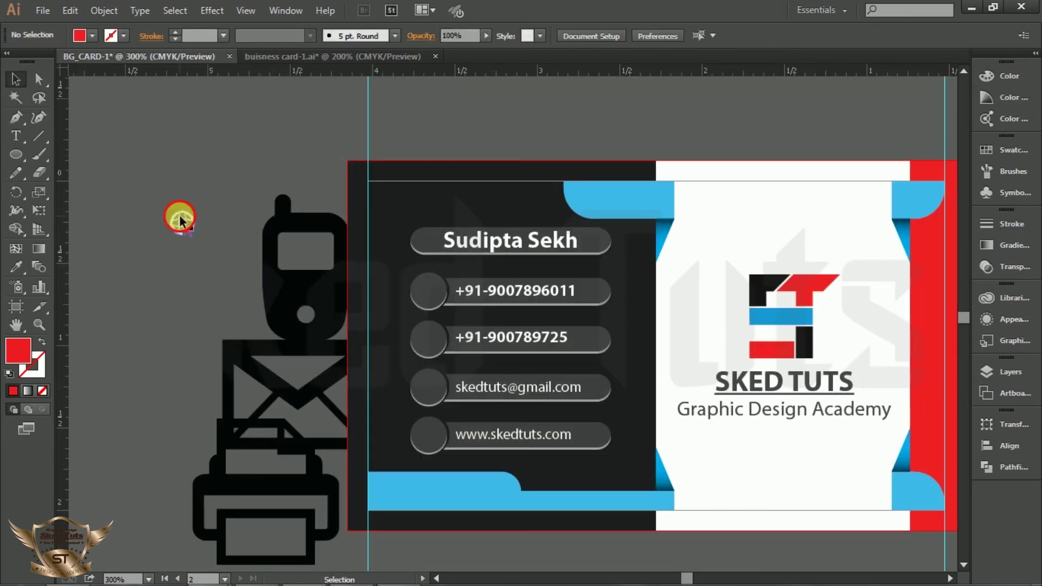
pyautogui.moveTo(255, 176); pyautogui.dragTo(425, 335)
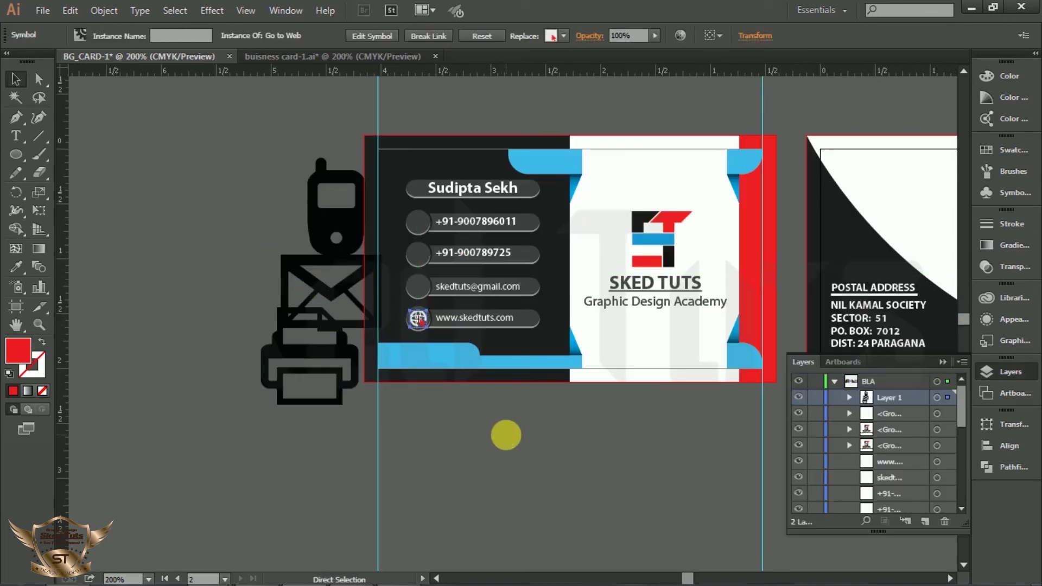
pyautogui.hotkey('ctrl', 'z')
pyautogui.moveTo(336, 220); pyautogui.dragTo(429, 315)
pyautogui.hotkey('ctrl', 'z')
pyautogui.click(498, 402)
# Step: Place the globe icon in the circle of the website row and fine-tune its fit
pyautogui.scroll(2, 342, 286)
pyautogui.scroll(2, 168, 108)
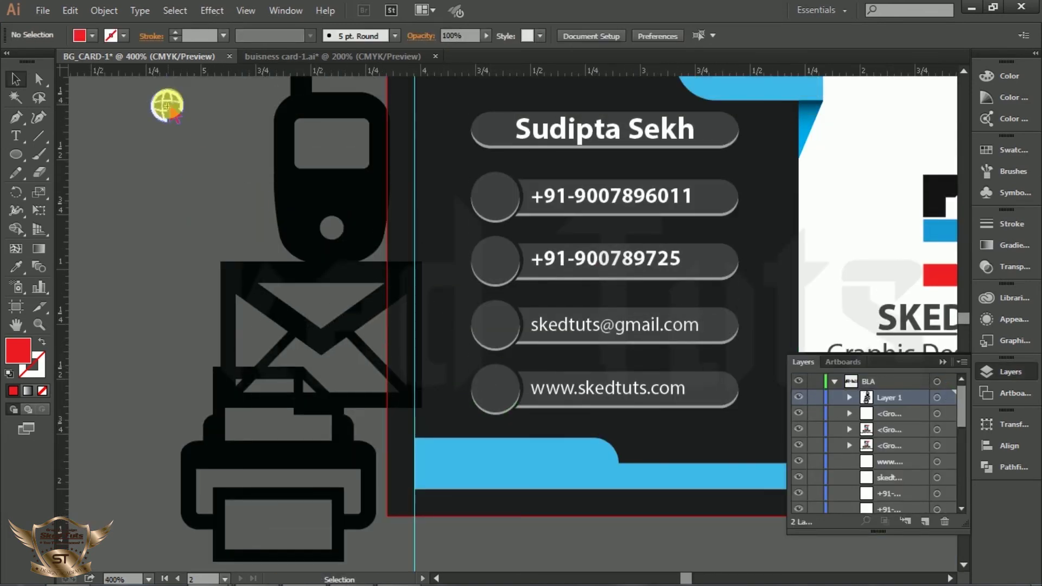
pyautogui.moveTo(167, 103); pyautogui.dragTo(496, 380)
pyautogui.hotkey('ctrl', '+')
pyautogui.hotkey('ctrl', '+')
pyautogui.hotkey('ctrl', '+')
pyautogui.moveTo(532, 267); pyautogui.dragTo(527, 272)
pyautogui.scroll(-3, 572, 275)
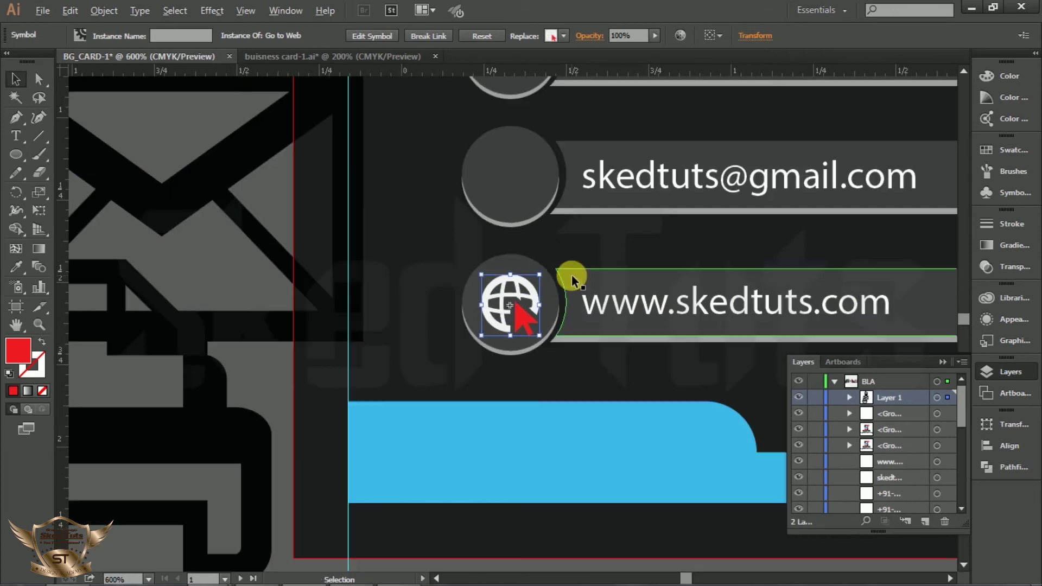
# Step: Edit the Phone symbol, fill it with the lightest grey and leave symbol editing
pyautogui.click(251, 165)
pyautogui.scroll(2, 347, 152)
pyautogui.doubleClick(354, 147)
pyautogui.press('Return')
pyautogui.scroll(3, 494, 285)
pyautogui.click(369, 253)
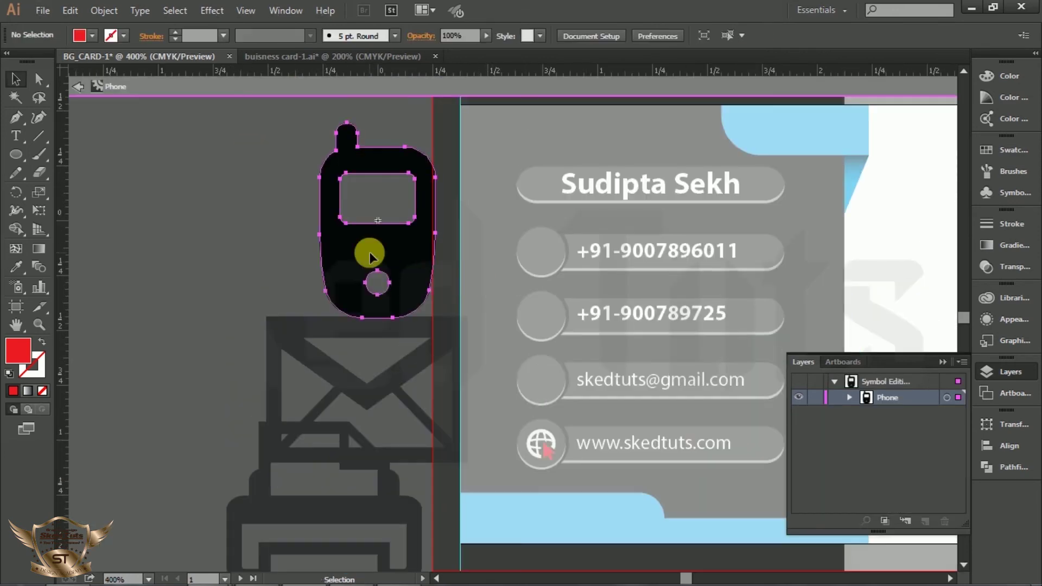
pyautogui.click(92, 36)
pyautogui.click(127, 108)
pyautogui.press('Escape')
pyautogui.press('Escape')
# Step: Scale the phone icon down and centre it in the circle of the first phone number row
pyautogui.moveTo(370, 173); pyautogui.dragTo(530, 185)
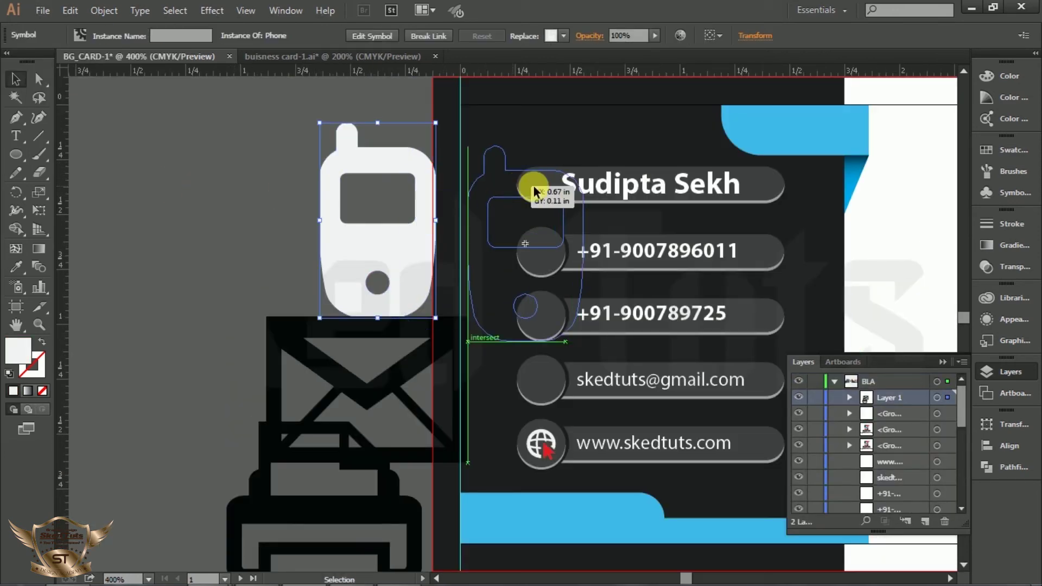
pyautogui.moveTo(589, 145); pyautogui.dragTo(542, 218)
pyautogui.scroll(3, 559, 250)
pyautogui.moveTo(469, 247); pyautogui.dragTo(516, 260)
pyautogui.moveTo(548, 164); pyautogui.dragTo(535, 189)
pyautogui.moveTo(523, 259); pyautogui.dragTo(522, 266)
pyautogui.click(611, 206)
# Step: Move the Email symbol clear of the printer, open it for editing, fill it with the lightest grey and leave symbol editing
pyautogui.scroll(-3, 611, 206)
pyautogui.moveTo(354, 335); pyautogui.dragTo(289, 206)
pyautogui.doubleClick(293, 185)
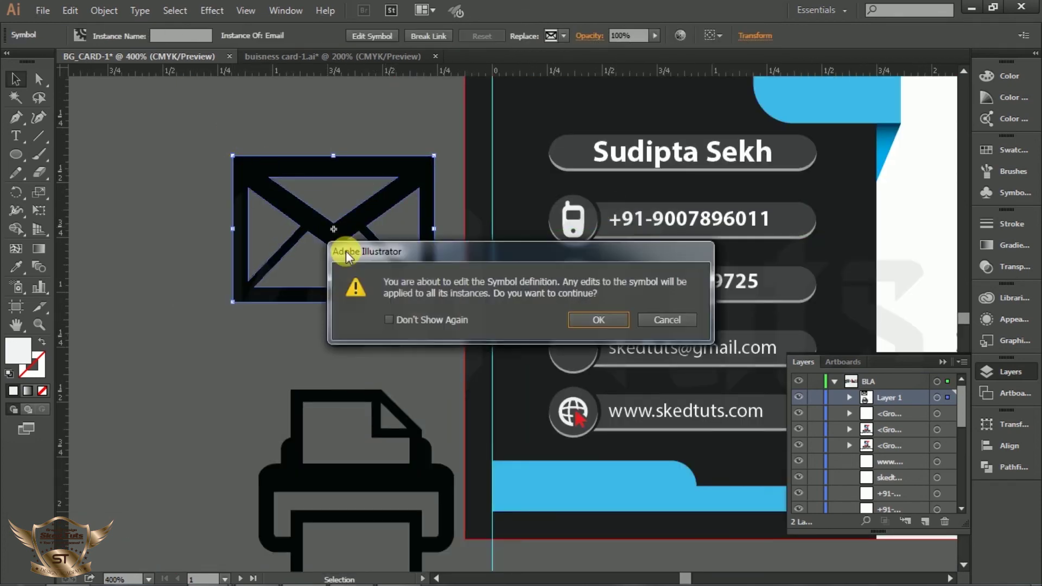
pyautogui.click(598, 319)
pyautogui.click(427, 241)
pyautogui.click(92, 36)
pyautogui.click(127, 106)
pyautogui.click(256, 114)
pyautogui.doubleClick(352, 119)
# Step: Place the envelope icon in the e-mail row's circle and scale it down to about 0.12 x 0.09 in
pyautogui.click(347, 168)
pyautogui.moveTo(435, 155); pyautogui.dragTo(582, 351)
pyautogui.click(369, 226)
pyautogui.scroll(4, 598, 385)
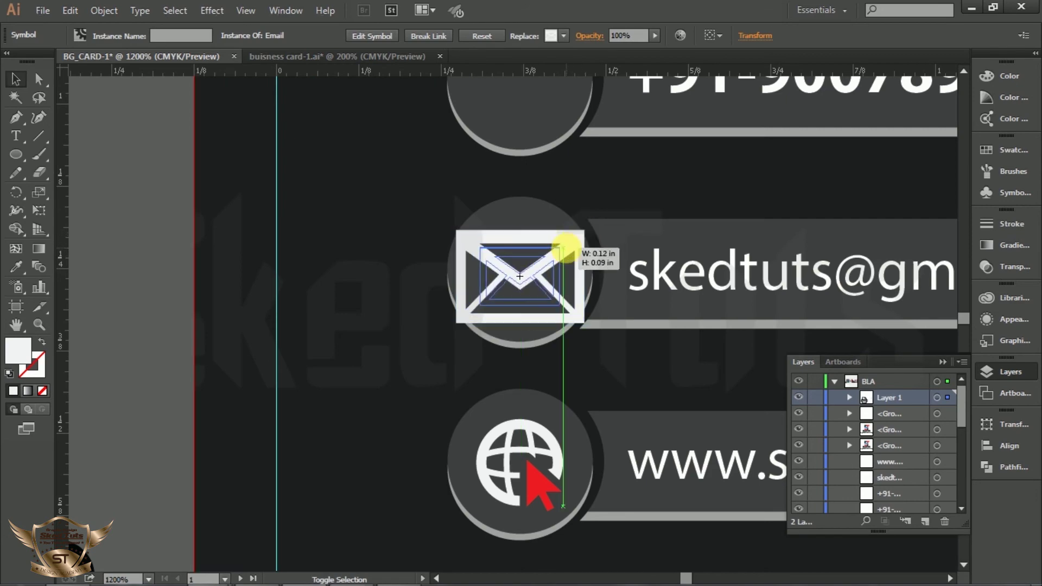
# Step: Move the Print symbol upward beside the card, edit it to fill it with the lightest grey, and leave symbol editing
pyautogui.scroll(-3, 607, 240)
pyautogui.moveTo(376, 317); pyautogui.dragTo(330, 172)
pyautogui.doubleClick(332, 249)
pyautogui.click(93, 35)
pyautogui.click(128, 107)
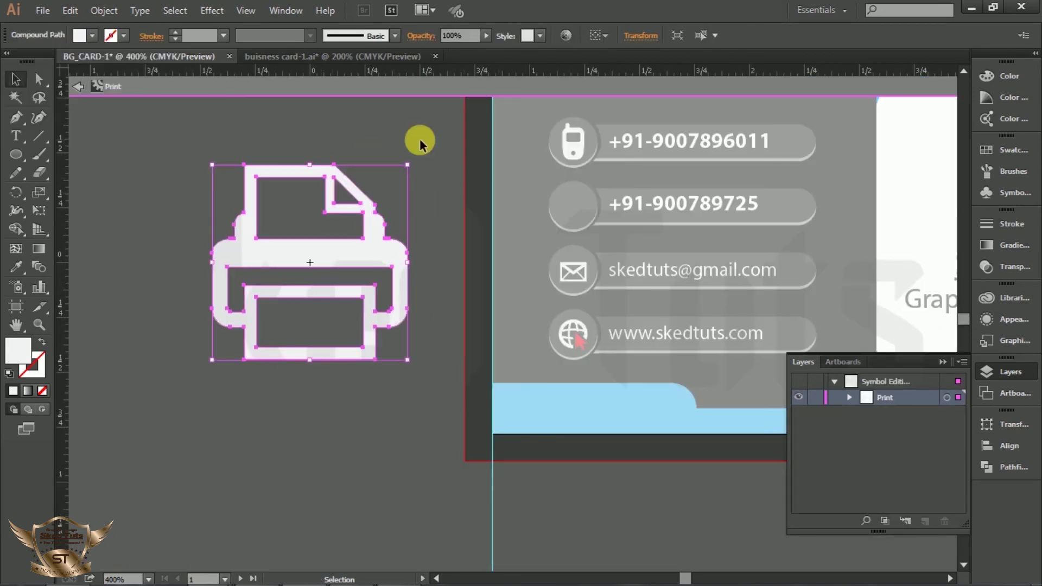
pyautogui.doubleClick(415, 146)
# Step: Scale the printer icon down and fit it into the circle of the second phone number row
pyautogui.moveTo(407, 165); pyautogui.dragTo(385, 204)
pyautogui.click(386, 200)
pyautogui.moveTo(321, 255); pyautogui.dragTo(585, 198)
pyautogui.scroll(3, 636, 182)
pyautogui.moveTo(494, 200); pyautogui.dragTo(487, 209)
pyautogui.scroll(-3, 549, 199)
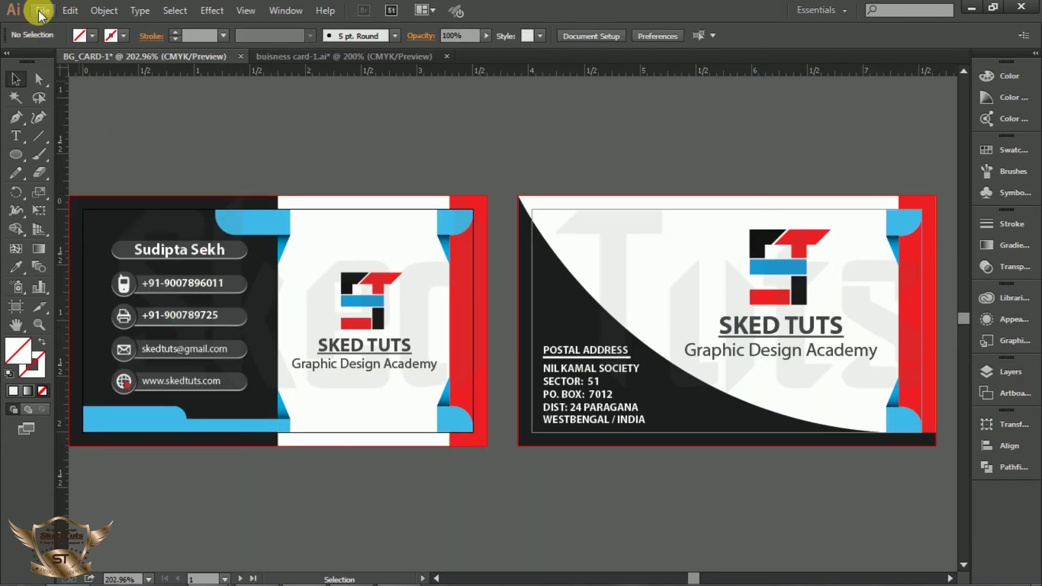
# Step: Save the business card as an Adobe Illustrator file named BG_CARD-1 in the logo ai folder, accepting the default save options
pyautogui.click(38, 10)
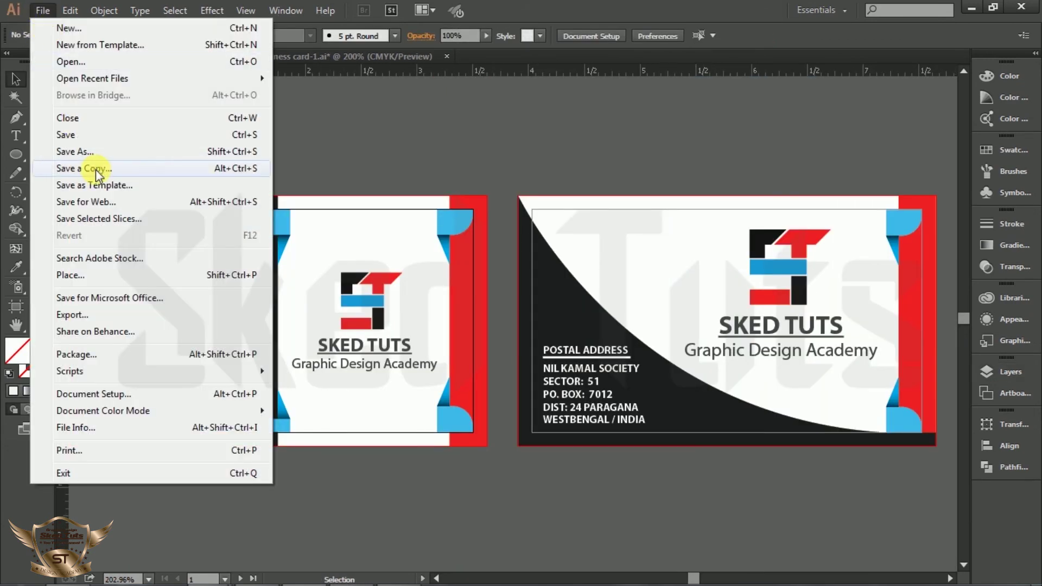
pyautogui.click(83, 152)
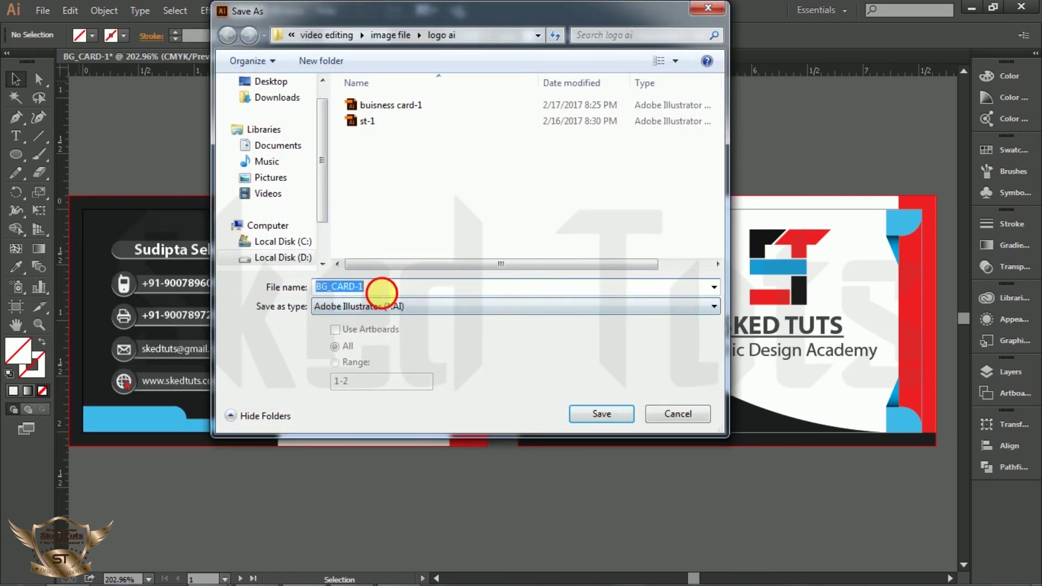
pyautogui.click(614, 417)
pyautogui.click(580, 478)
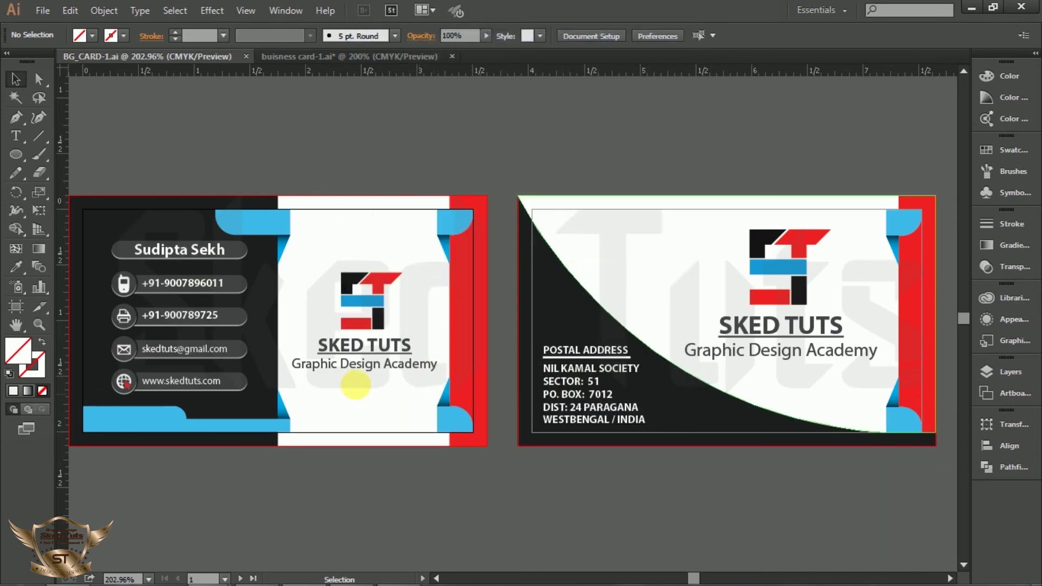
# Step: Start saving the card in Adobe PDF format as BG_CARD-1 in the same folder, with all artboards included
pyautogui.click(41, 9)
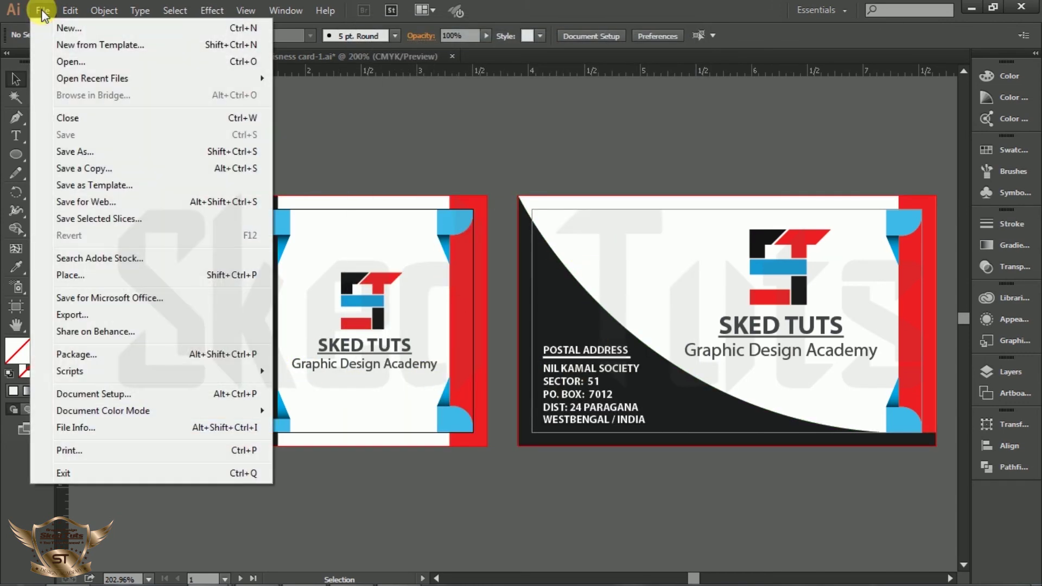
pyautogui.click(79, 149)
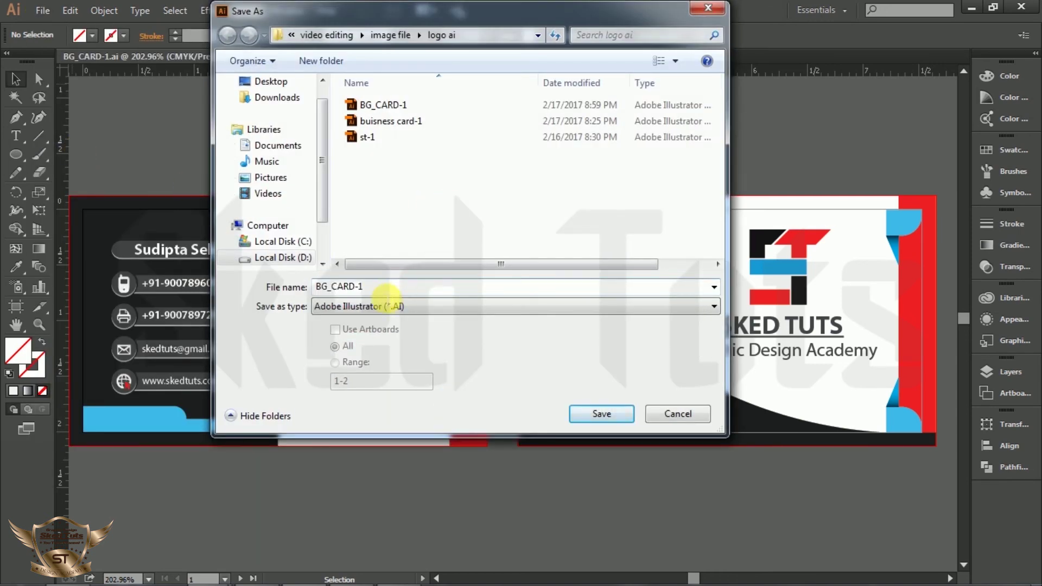
pyautogui.click(388, 307)
pyautogui.click(378, 327)
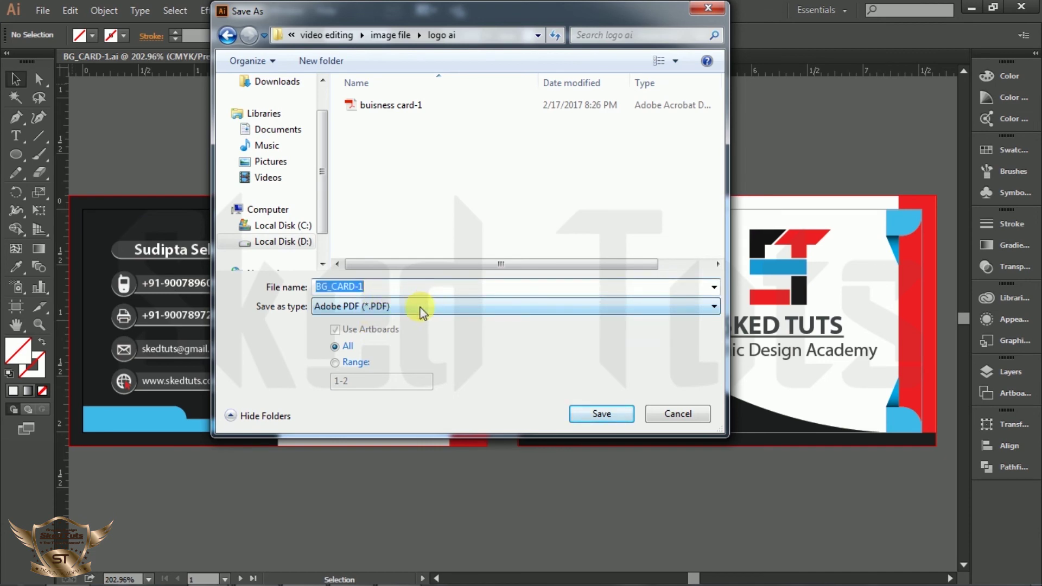
pyautogui.click(598, 414)
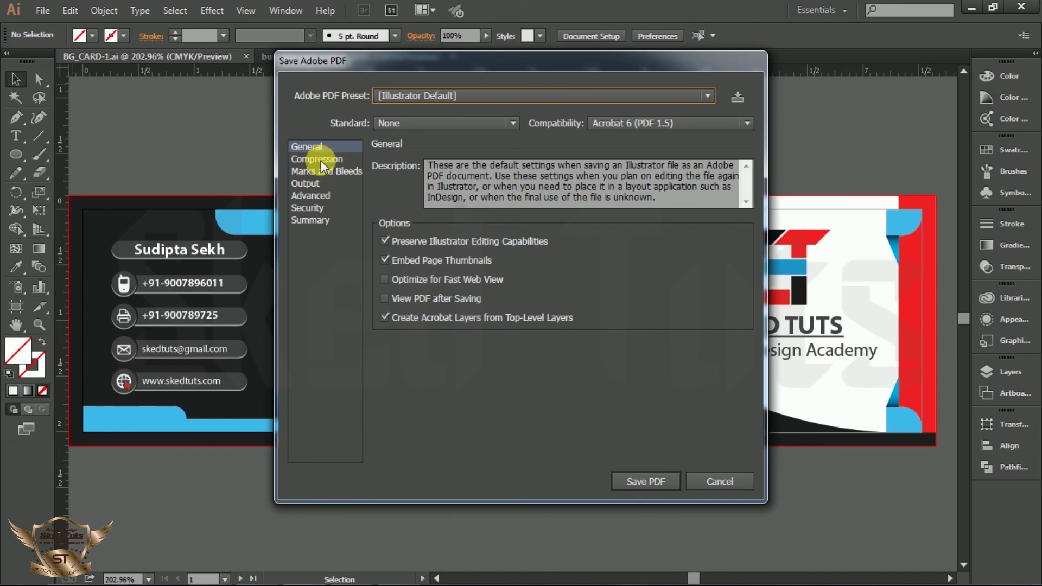
# Step: Add trim marks to the PDF's marks and bleeds settings, using the document bleed
pyautogui.click(319, 160)
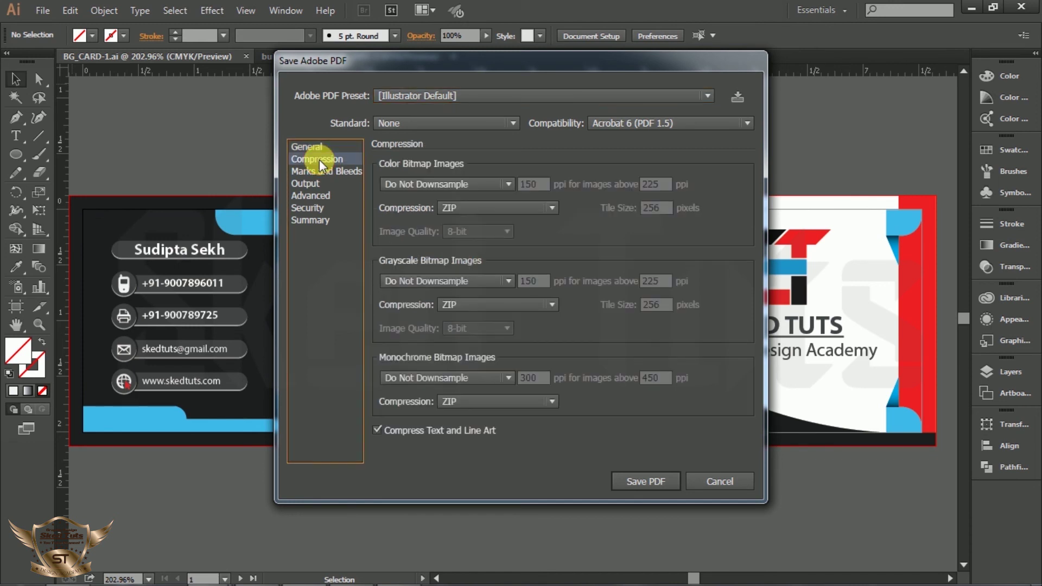
pyautogui.click(319, 170)
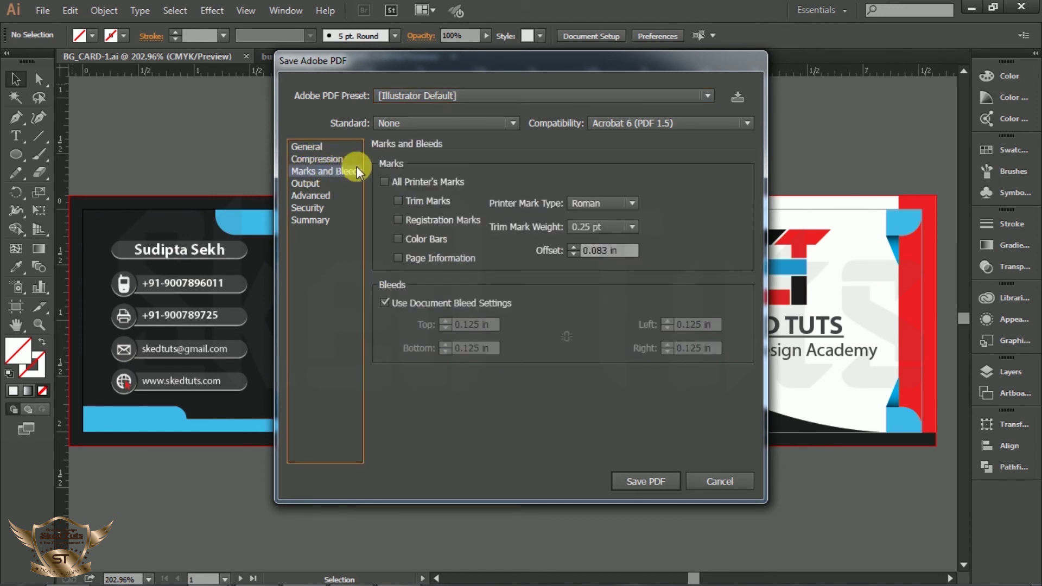
pyautogui.click(398, 200)
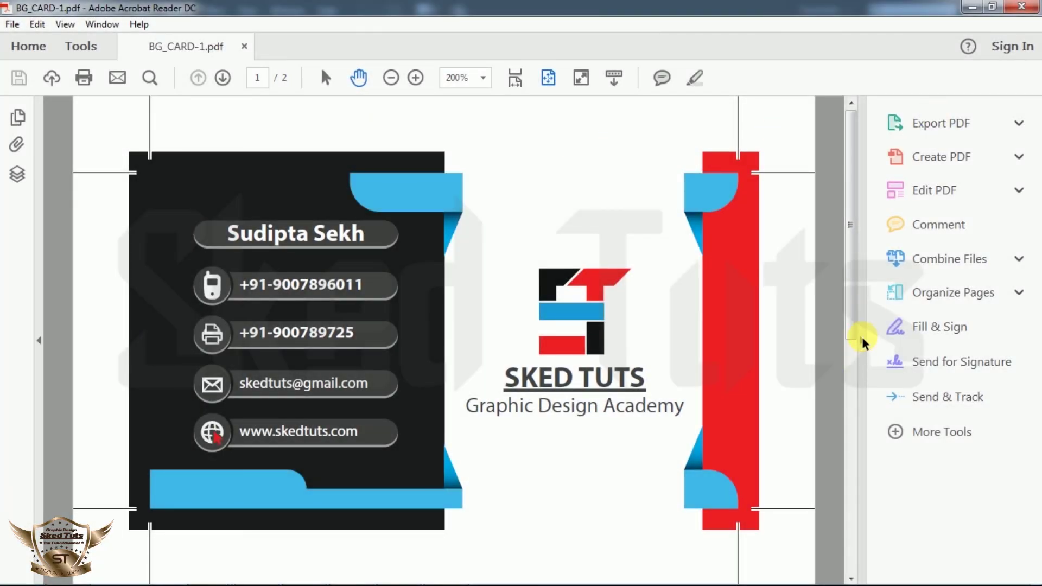
# Step: In Acrobat Reader, collapse the tools pane and examine the exported BG_CARD-1.pdf, checking the card artwork, bleed and trim marks
pyautogui.click(861, 340)
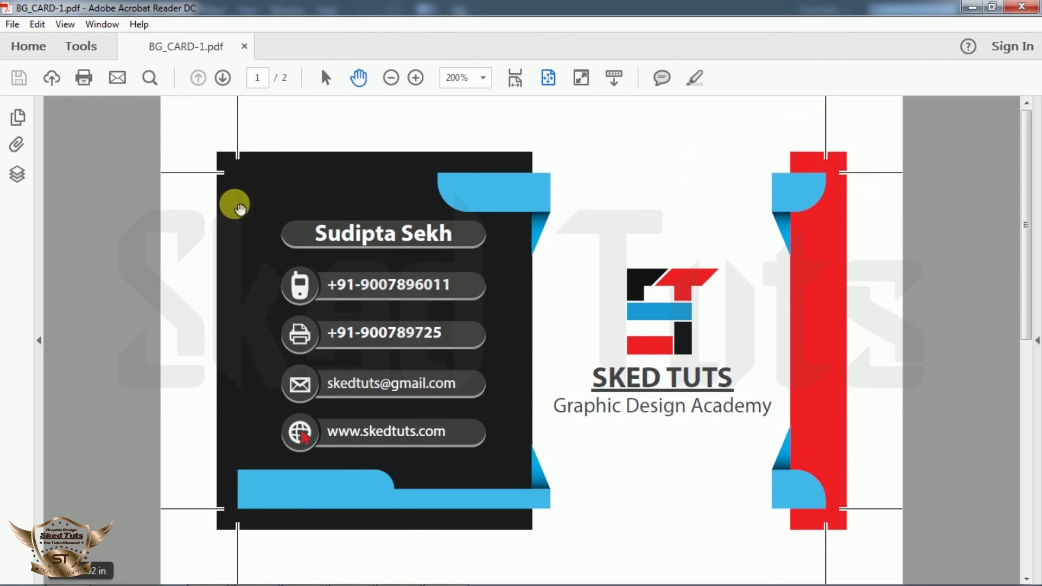
pyautogui.scroll(-1, 686, 309)
pyautogui.scroll(1, 599, 309)
pyautogui.scroll(-1, 584, 307)
pyautogui.scroll(1, 558, 316)
pyautogui.scroll(-1, 553, 307)
pyautogui.scroll(1, 547, 295)
pyautogui.scroll(-1, 546, 295)
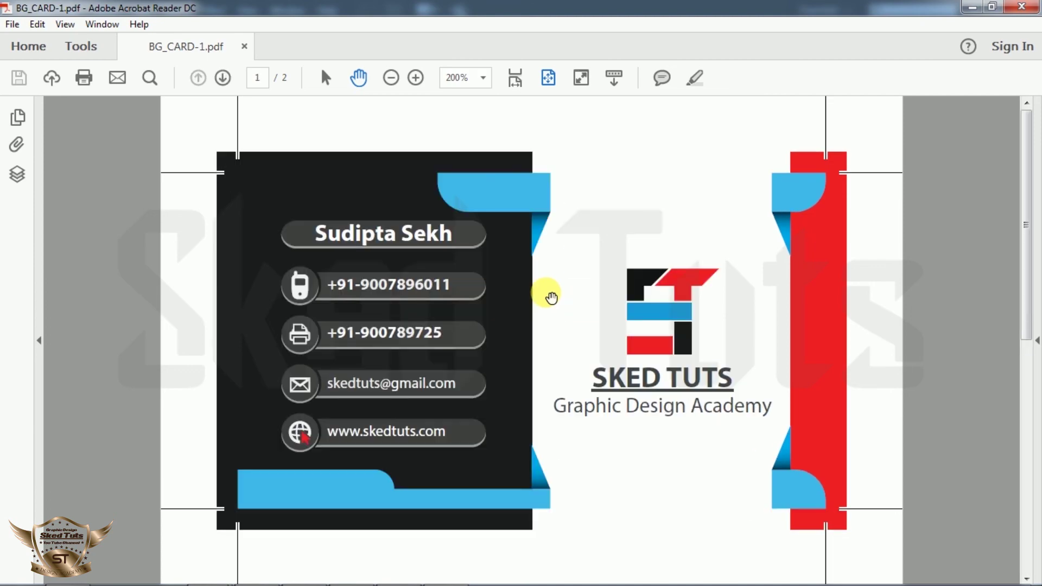